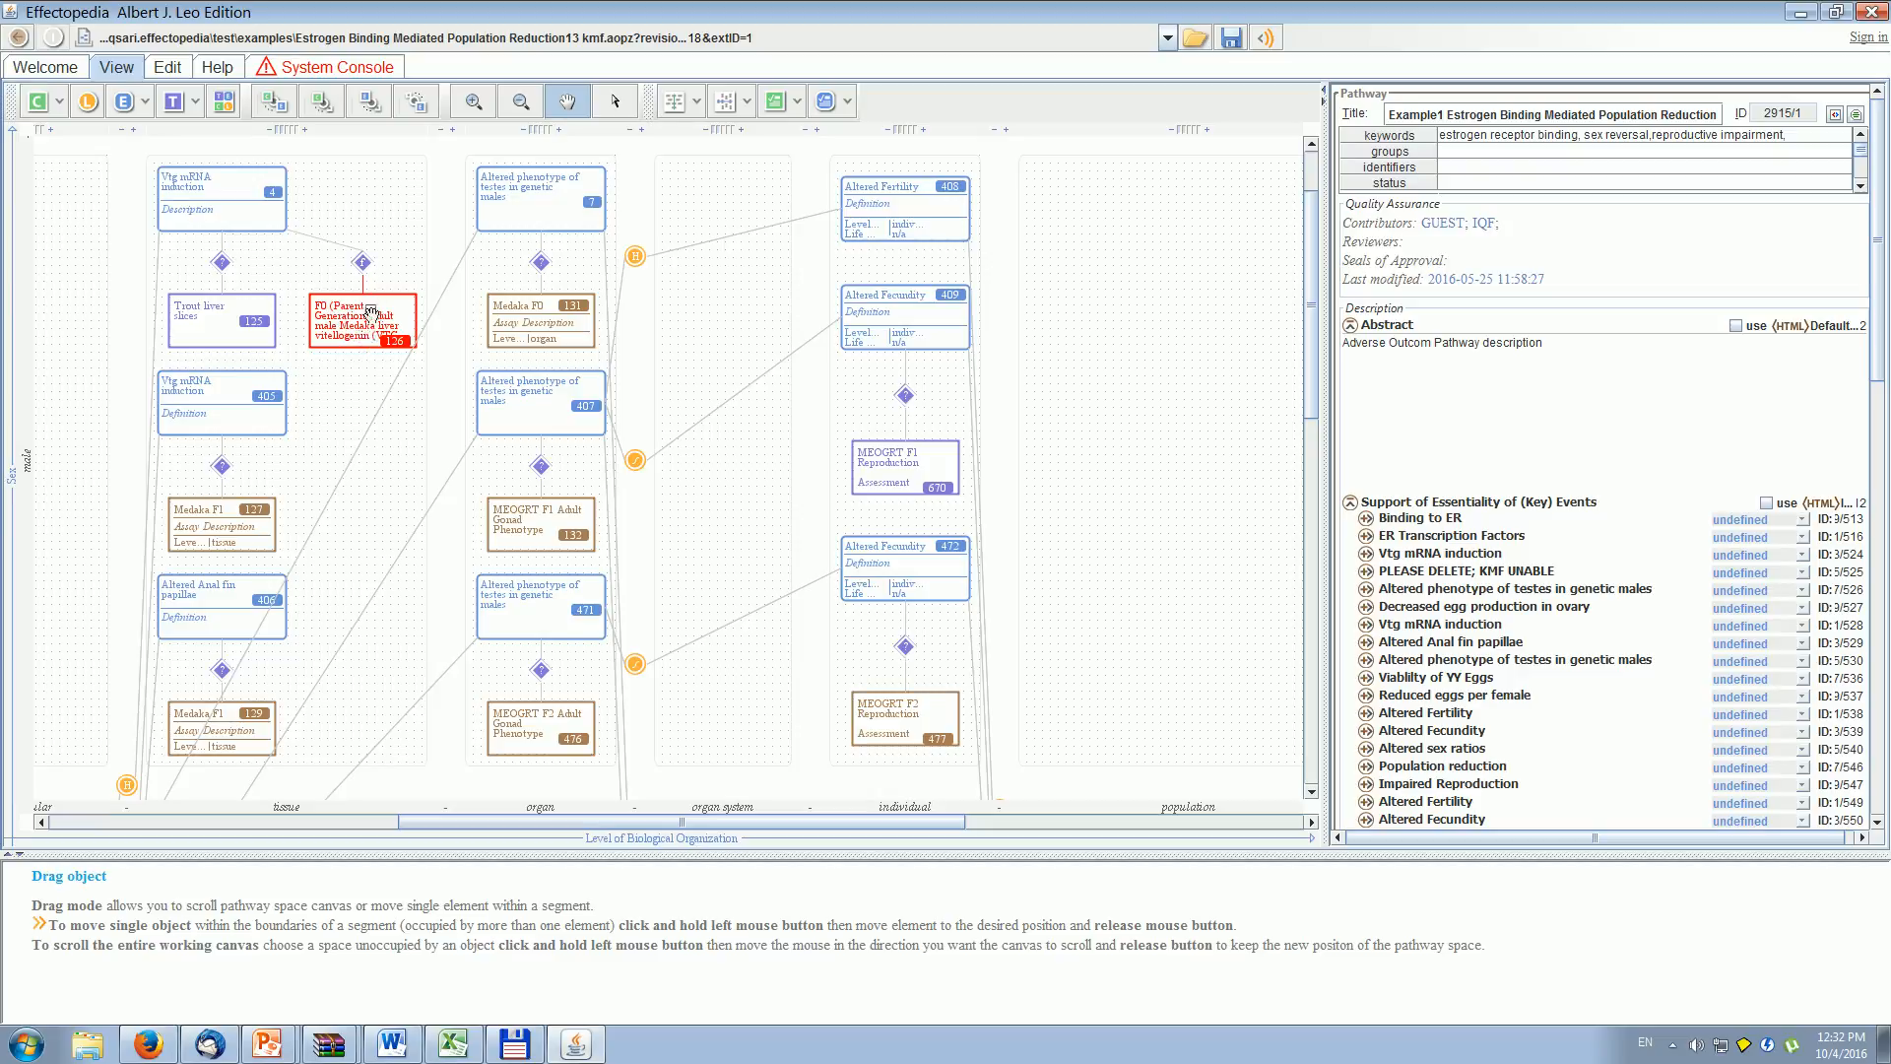
- Review the Trout liver slices and F0 adult male Medaka liver vitellogenin test details, including their dose-response data, and return to the pathway diagram
double_click(231, 327)
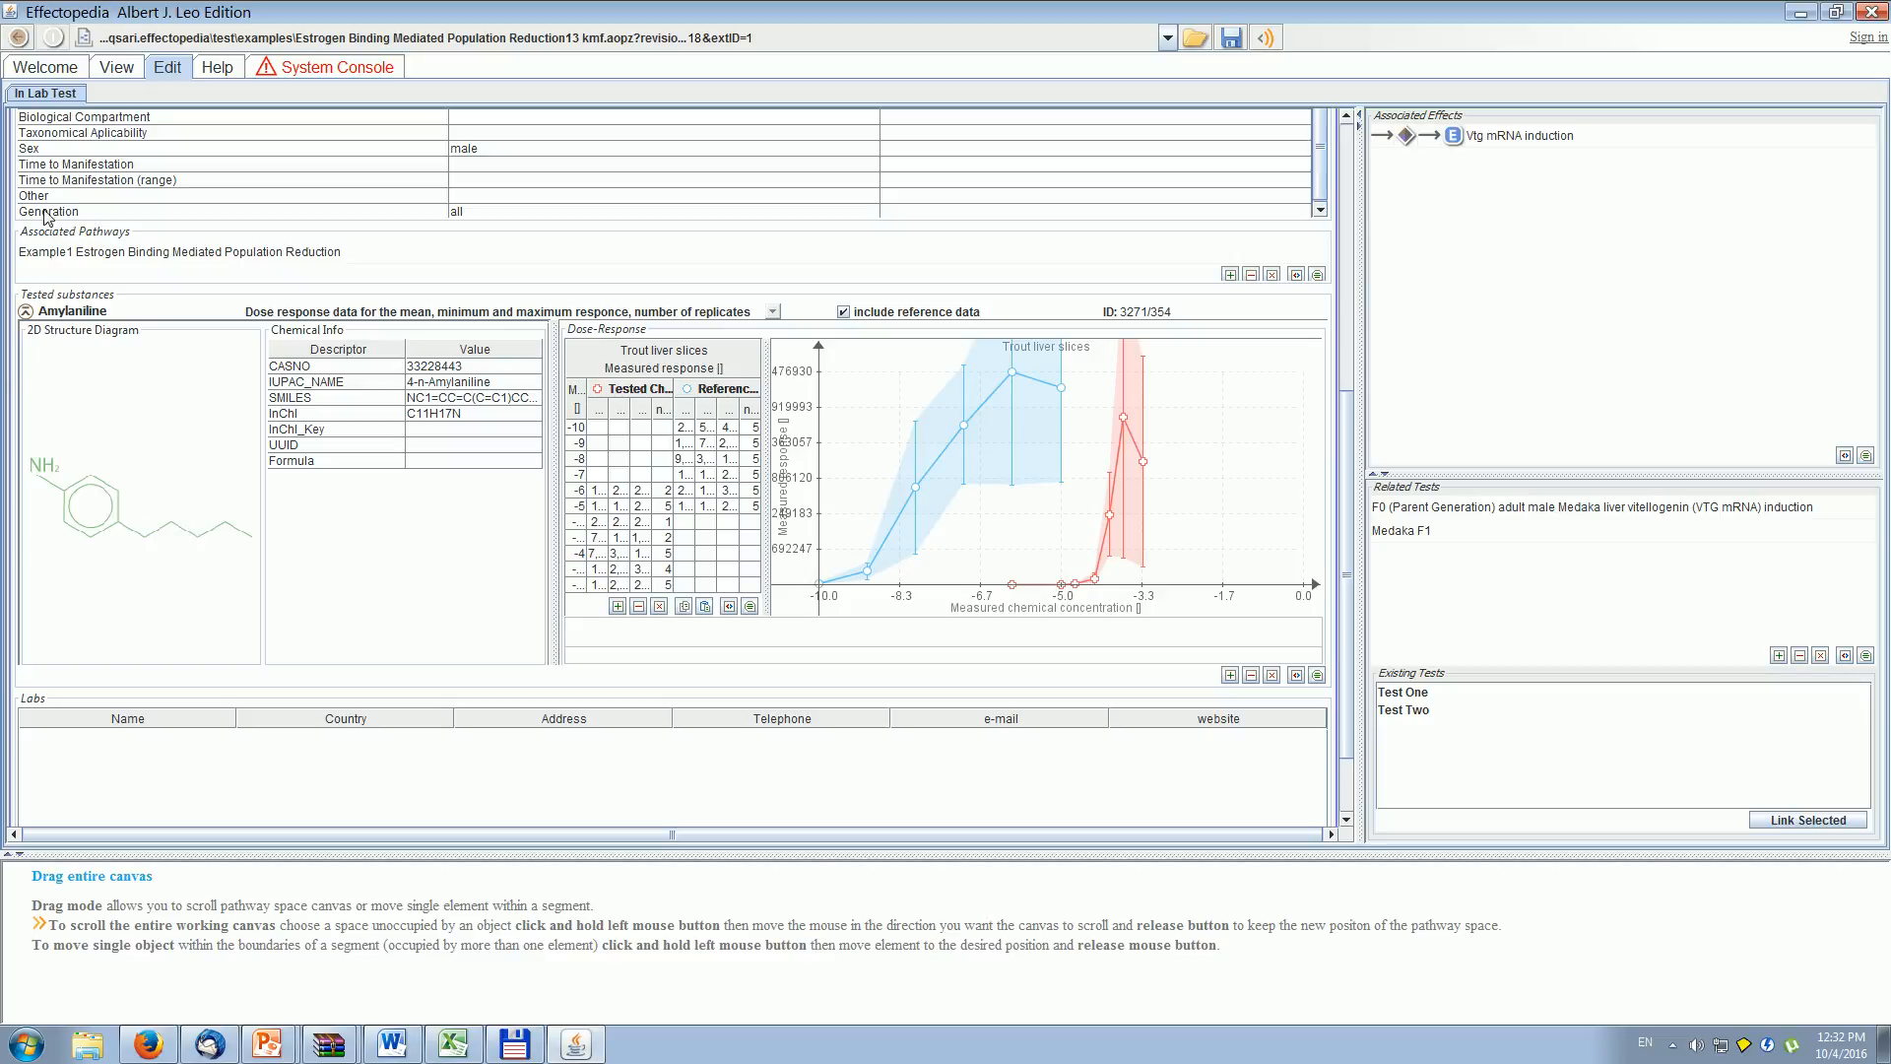
left_click(105, 73)
double_click(356, 315)
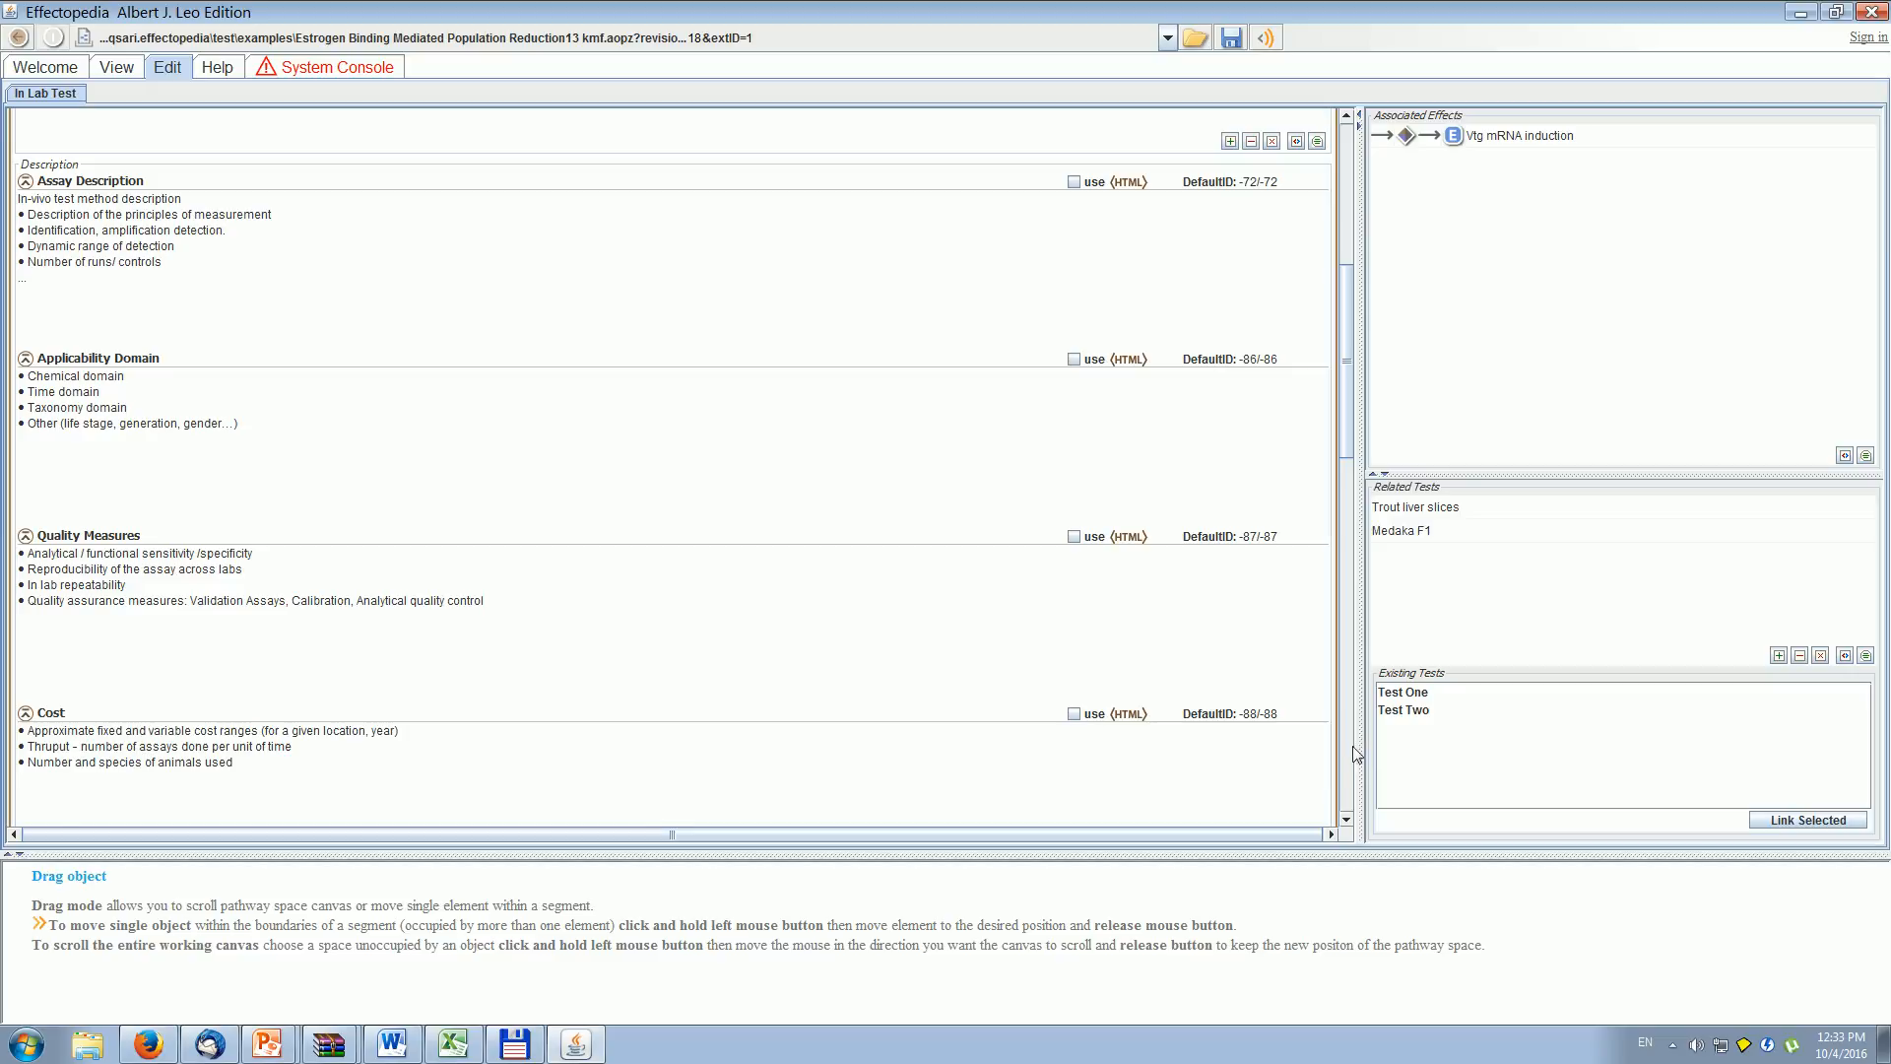
left_click(1346, 754)
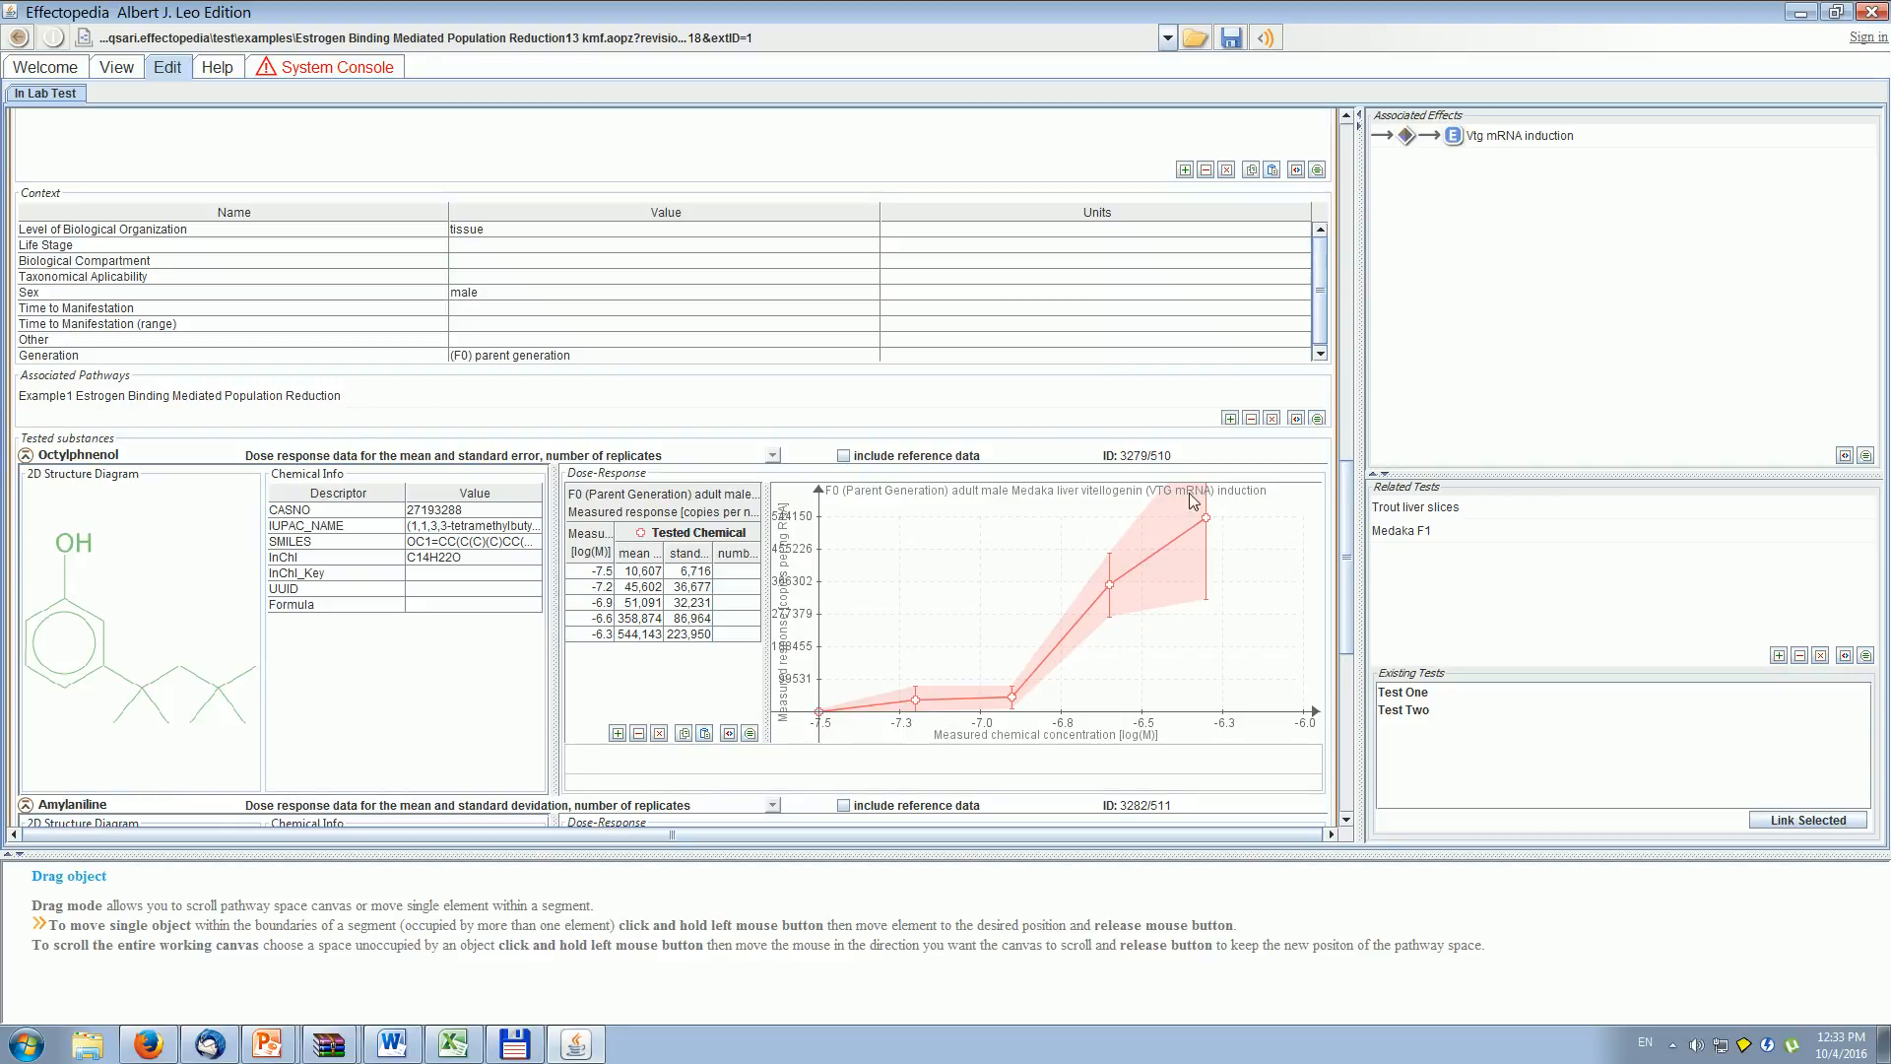
left_click(127, 71)
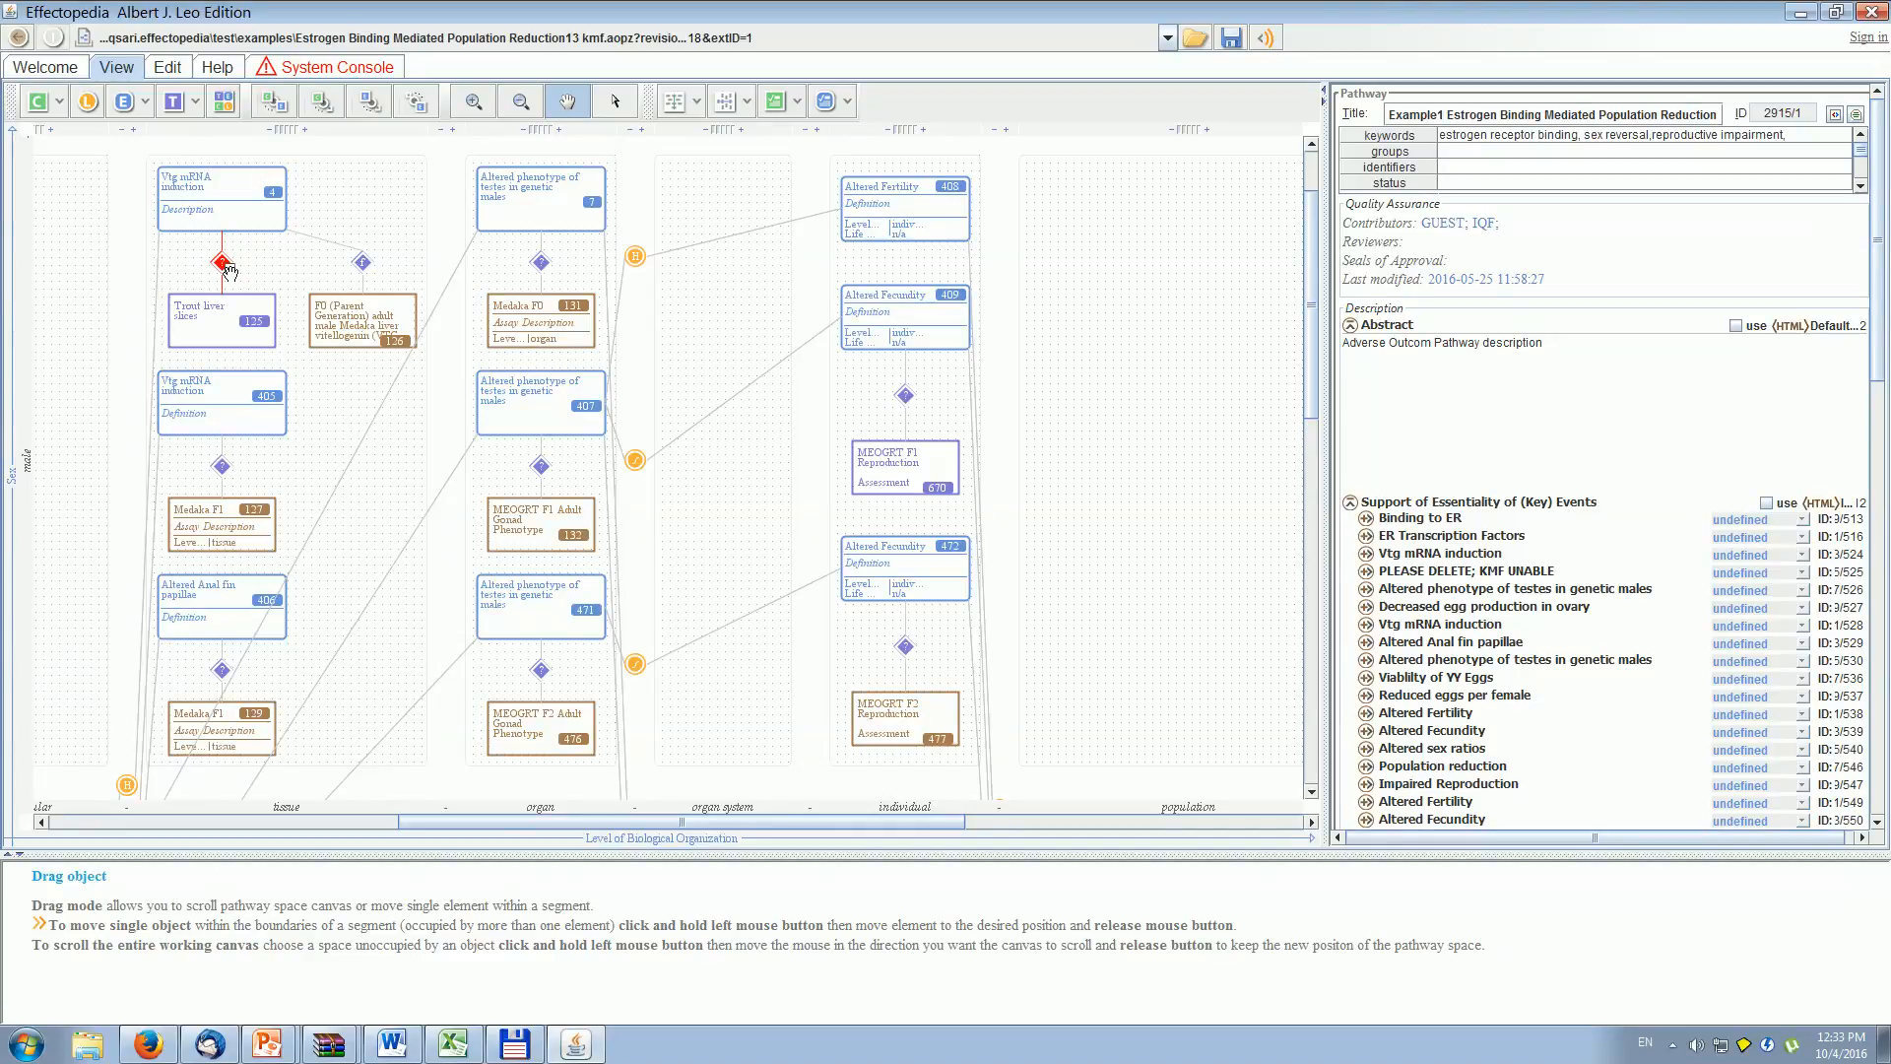
- Examine the Treatement transformation in the mapping between the F0 Medaka vitellogenin test and Vtg mRNA induction, and return to the pathway diagram
left_click(355, 313)
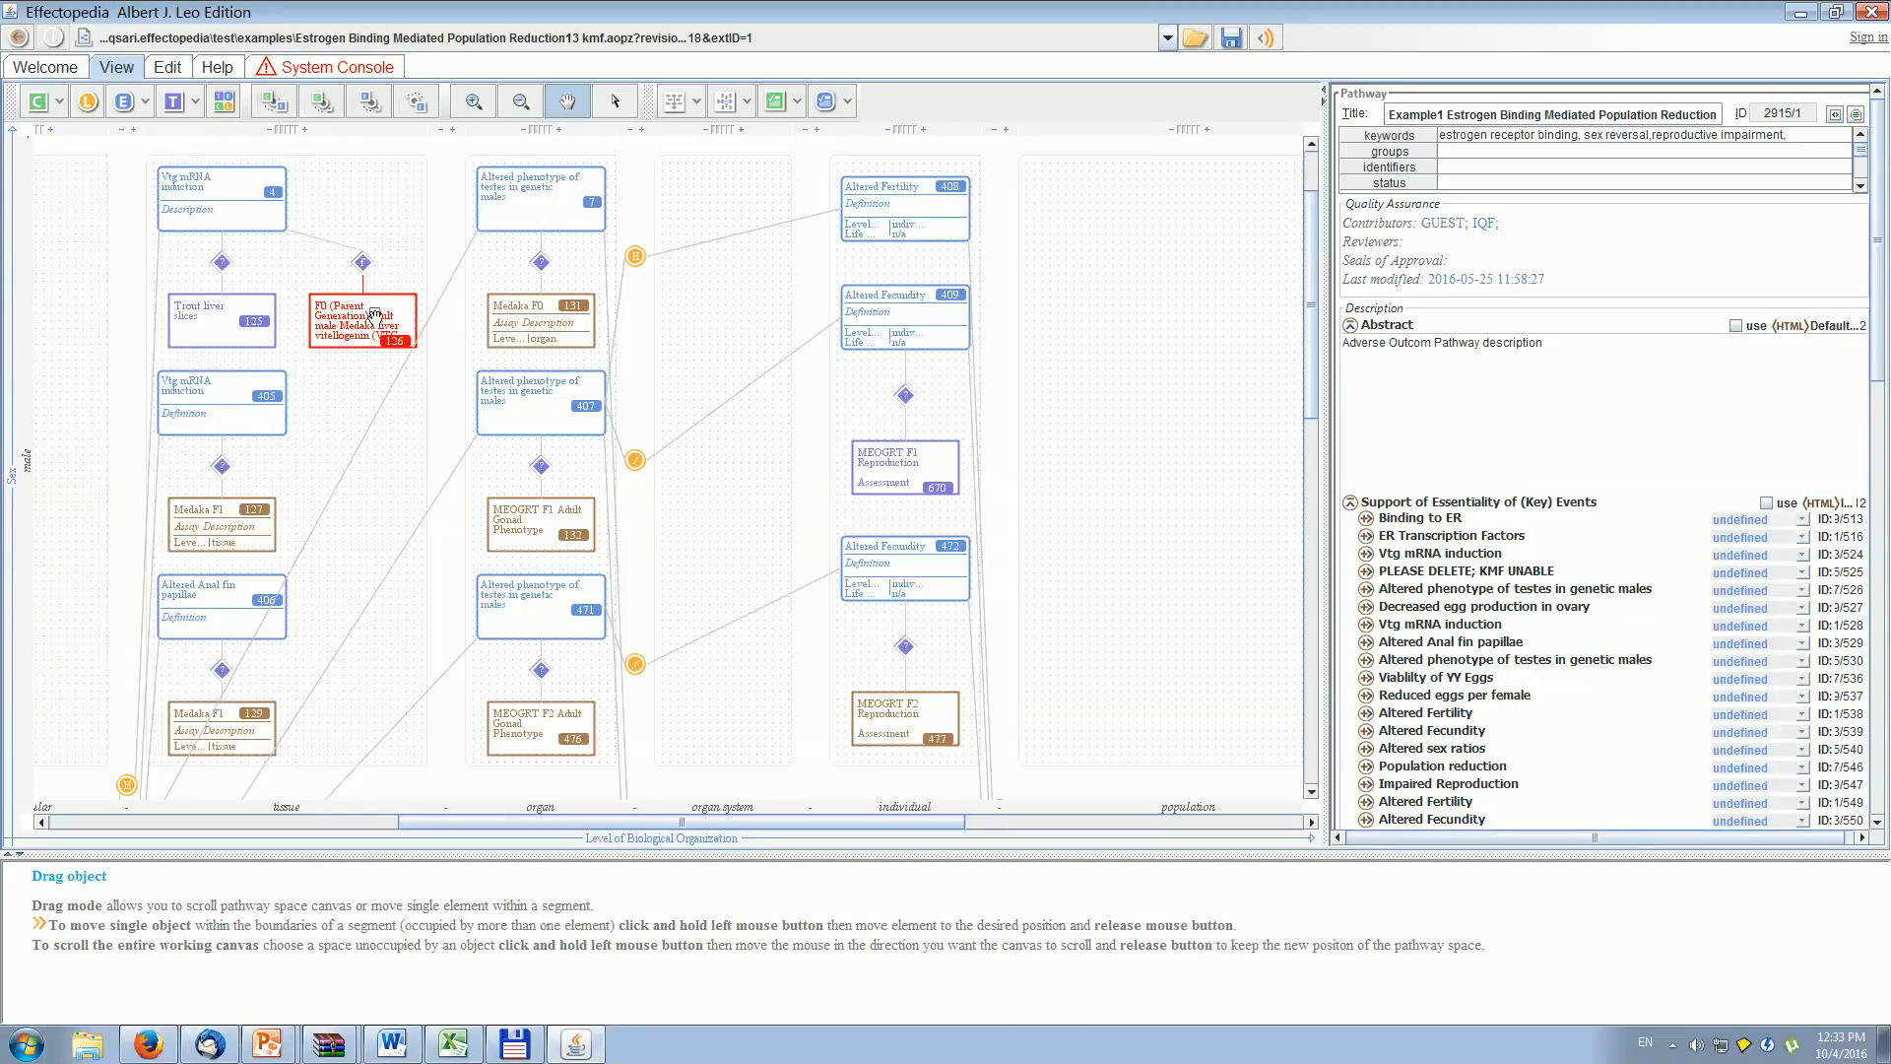
left_click(363, 262)
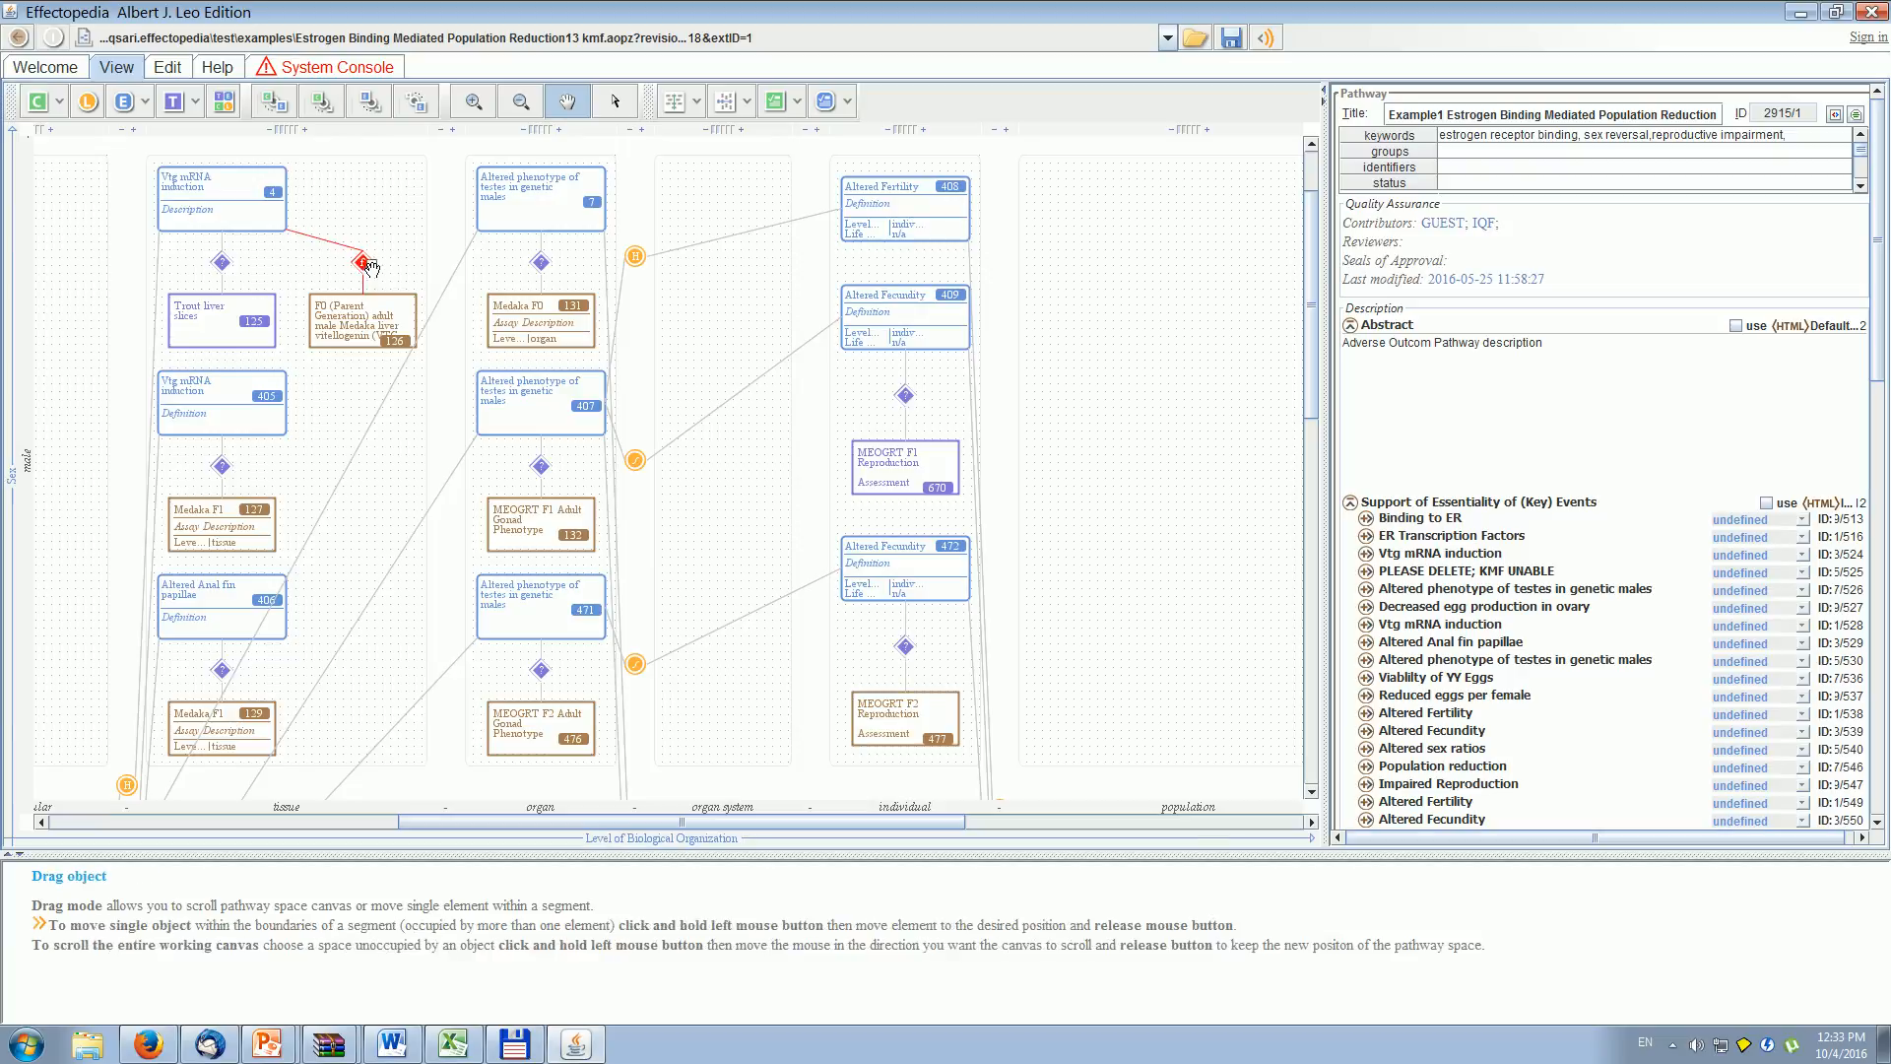
double_click(365, 262)
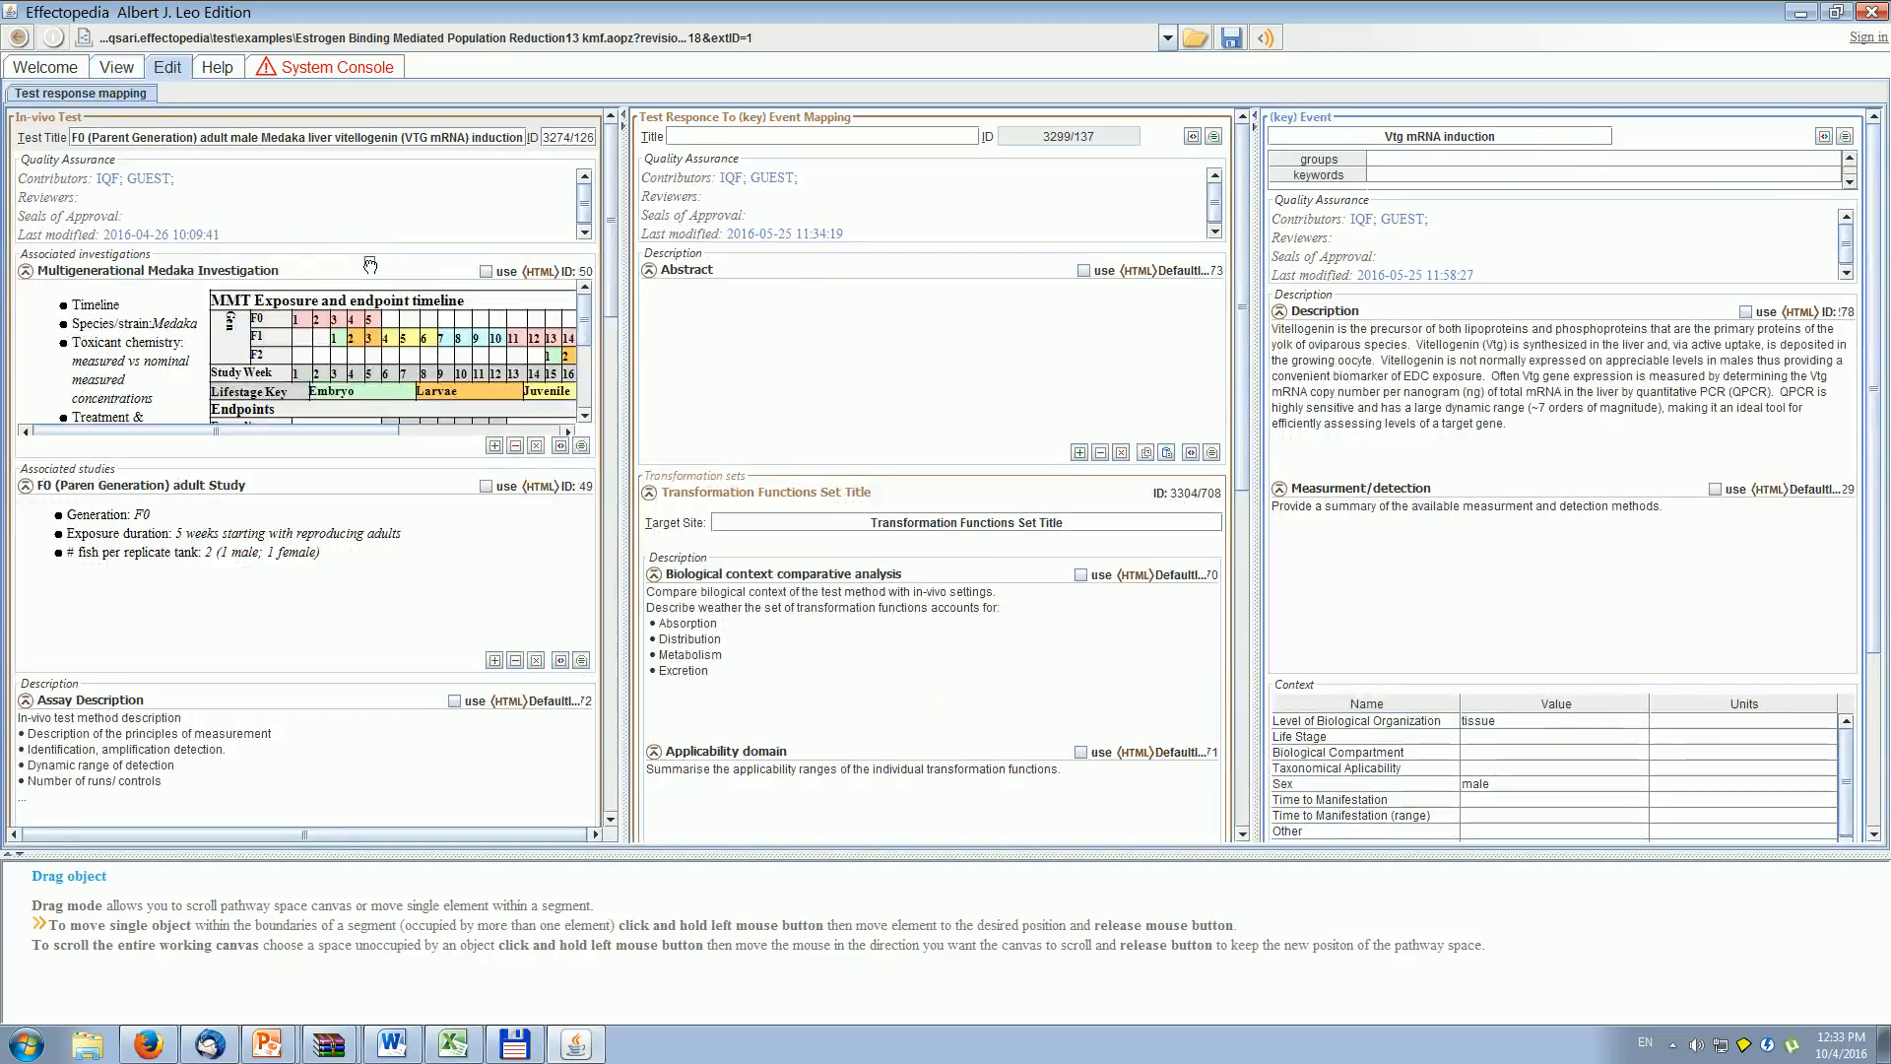
left_click_drag(1238, 308, 1249, 700)
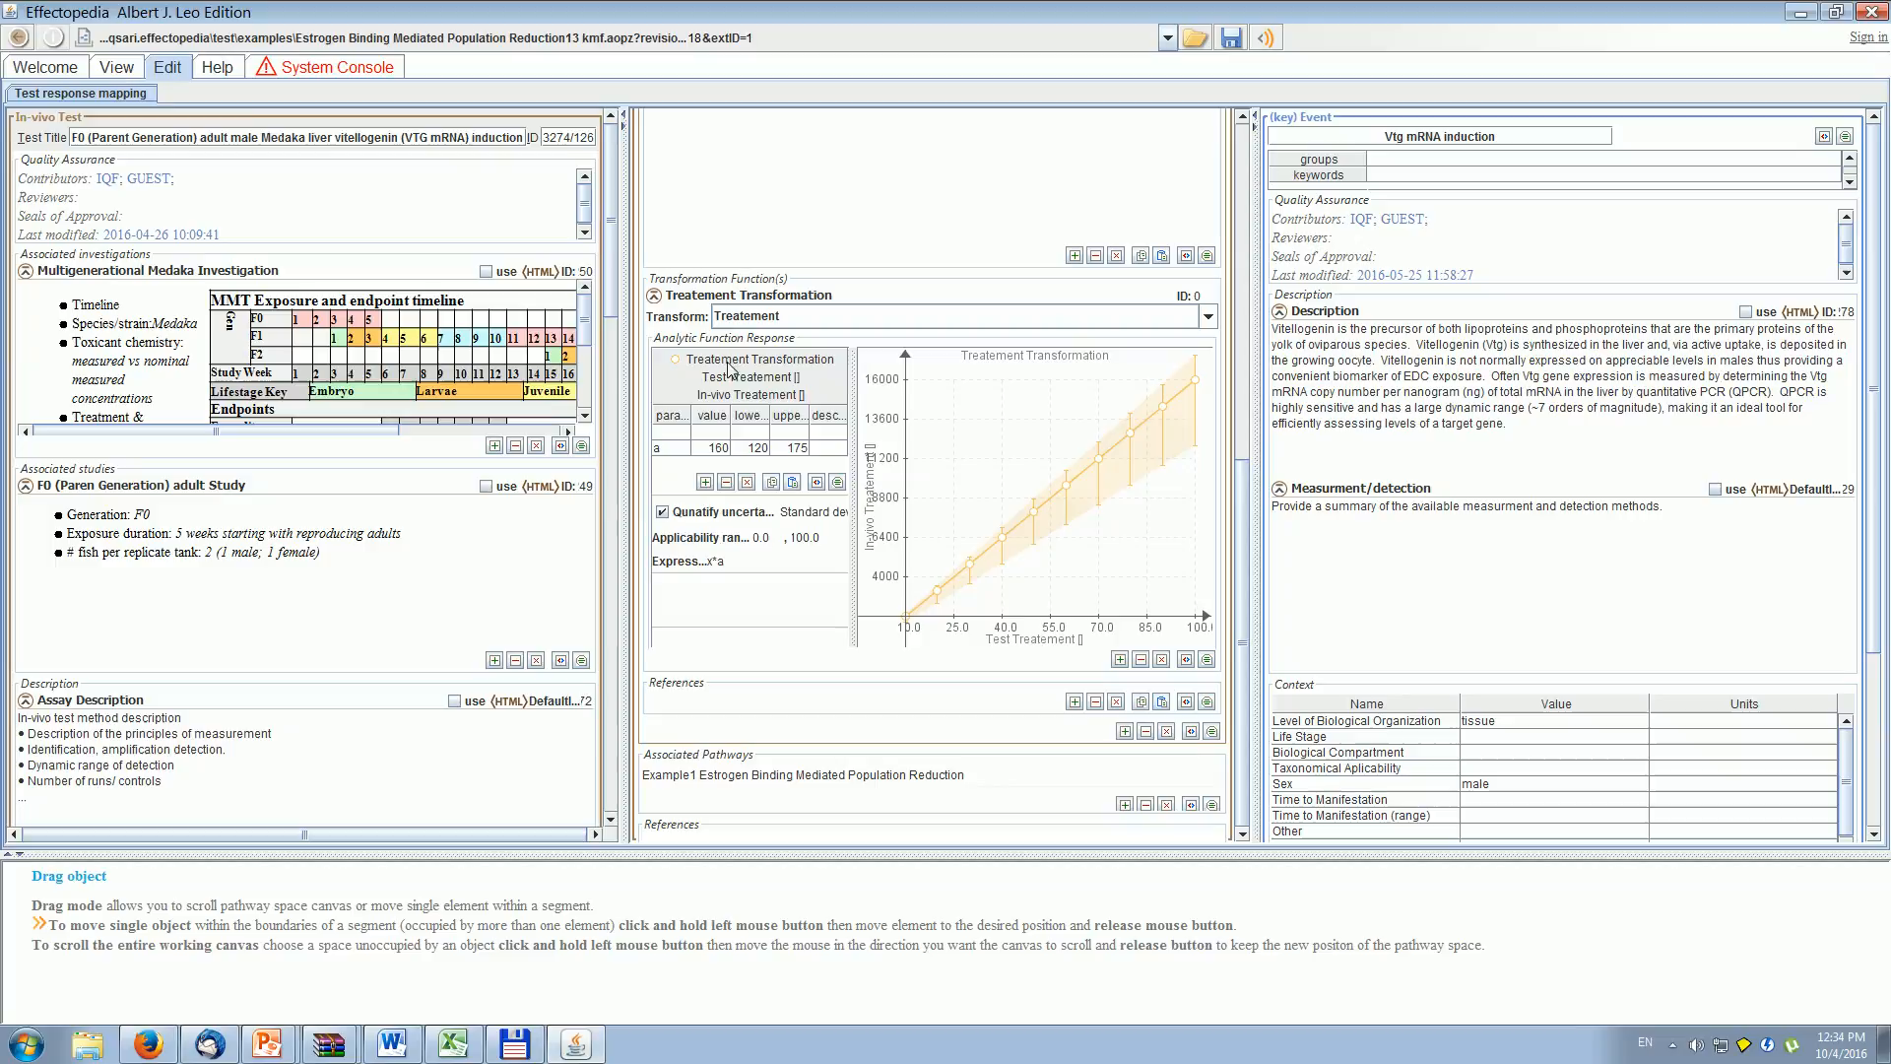
left_click(118, 67)
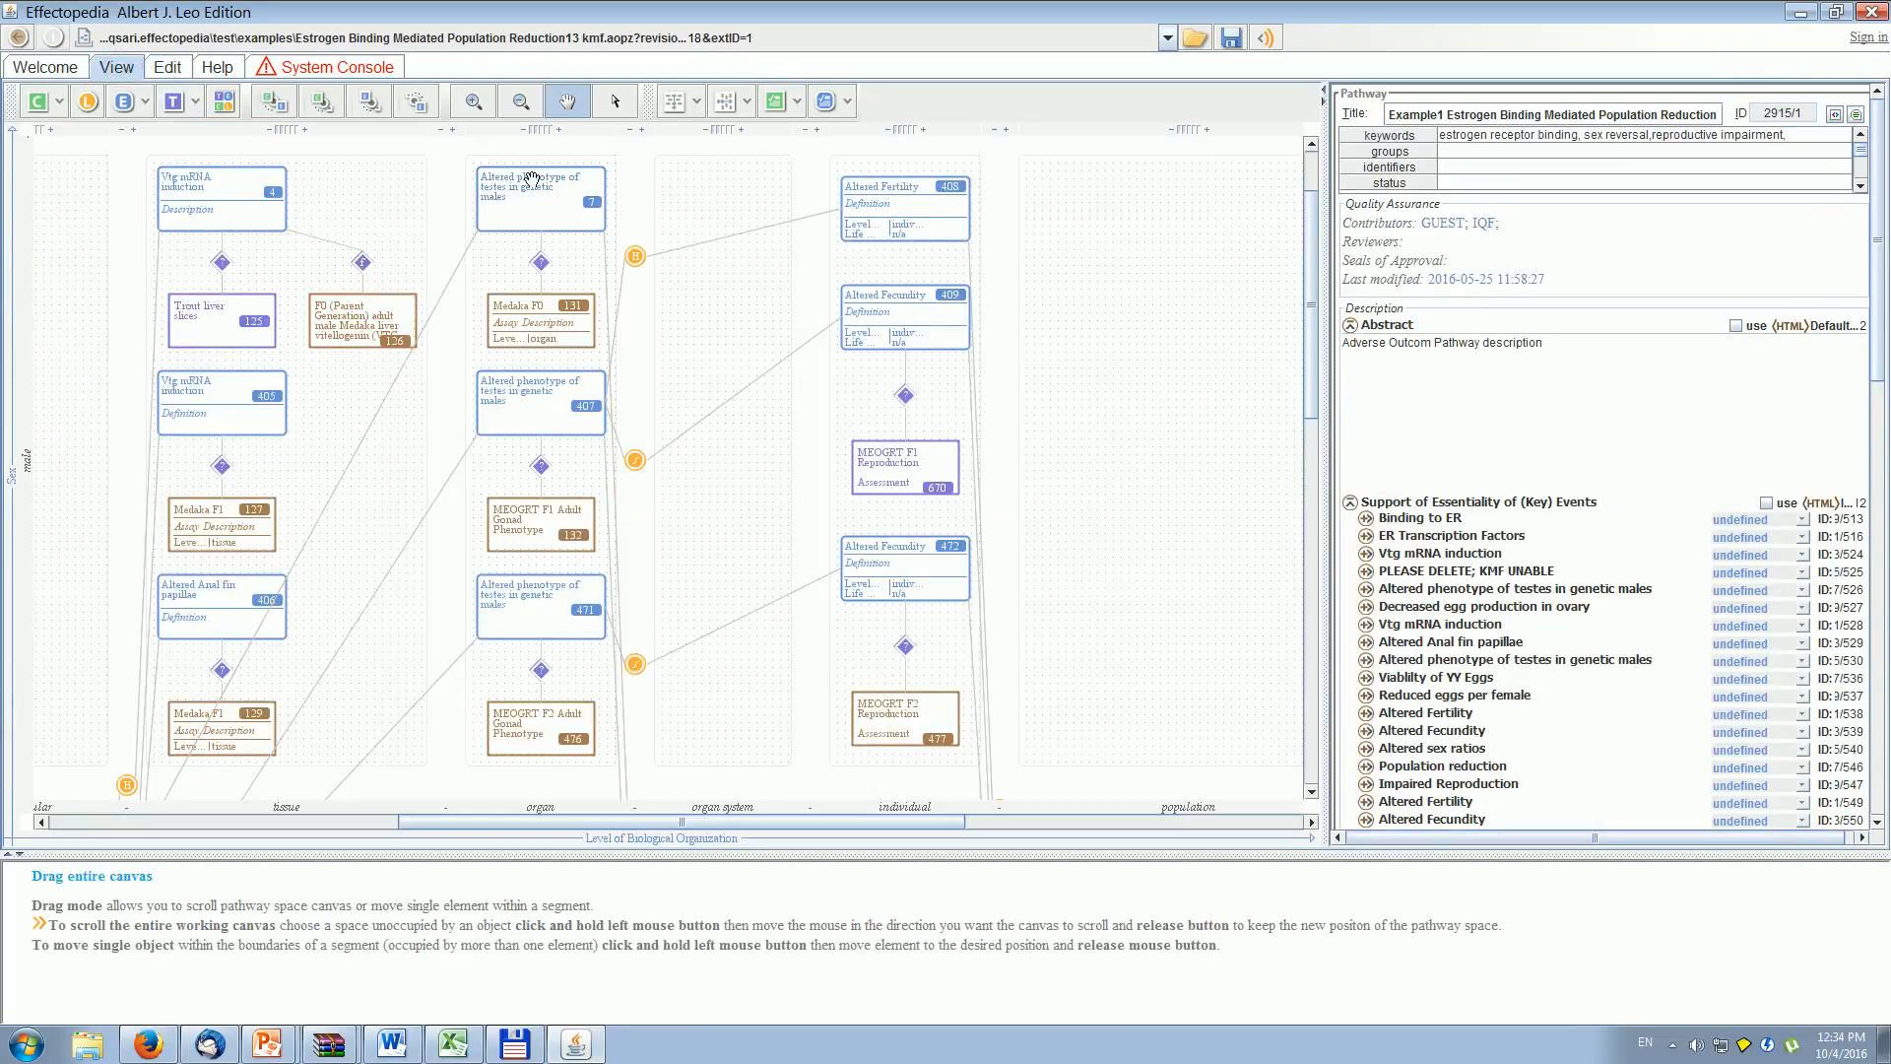
- Switch to the local file example2.aopz and bring the mixed-sex row with ke2 and In-vitroTest3 into view
left_click(1168, 39)
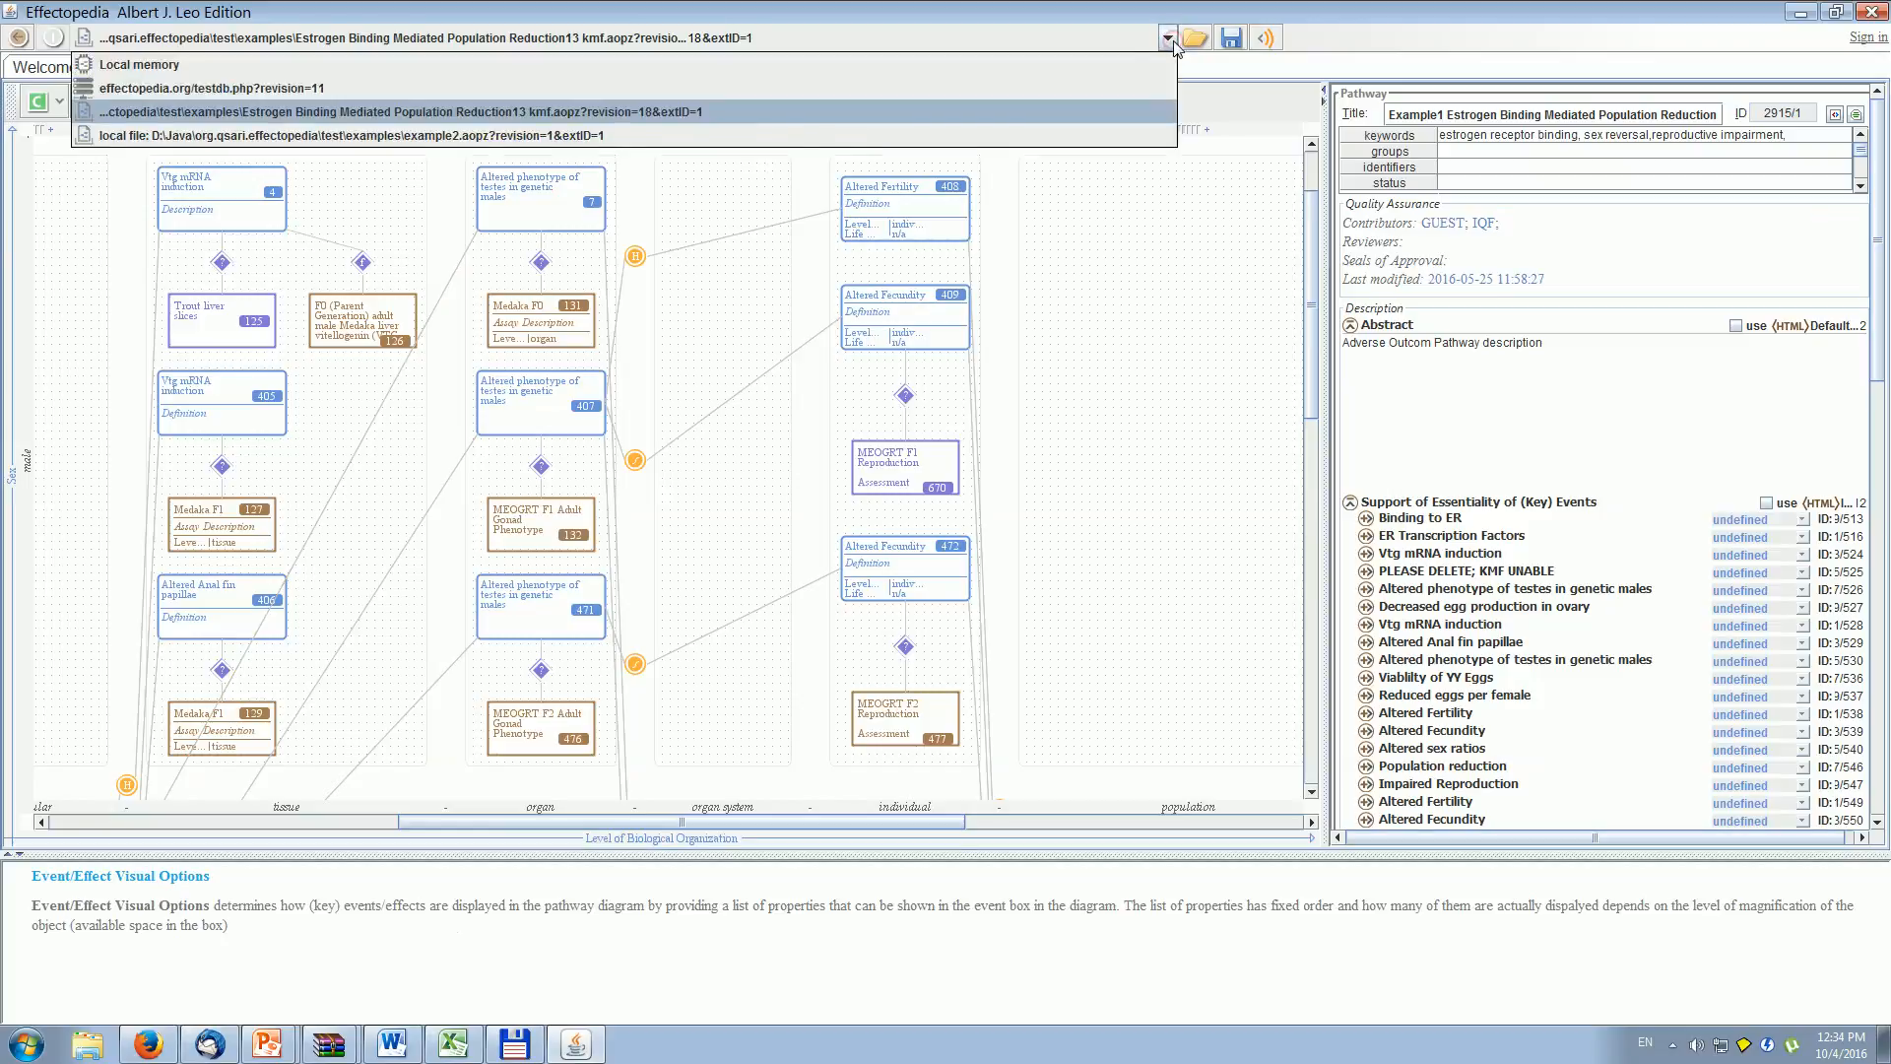
left_click(686, 142)
left_click_drag(385, 689, 817, 370)
left_click_drag(385, 690, 916, 532)
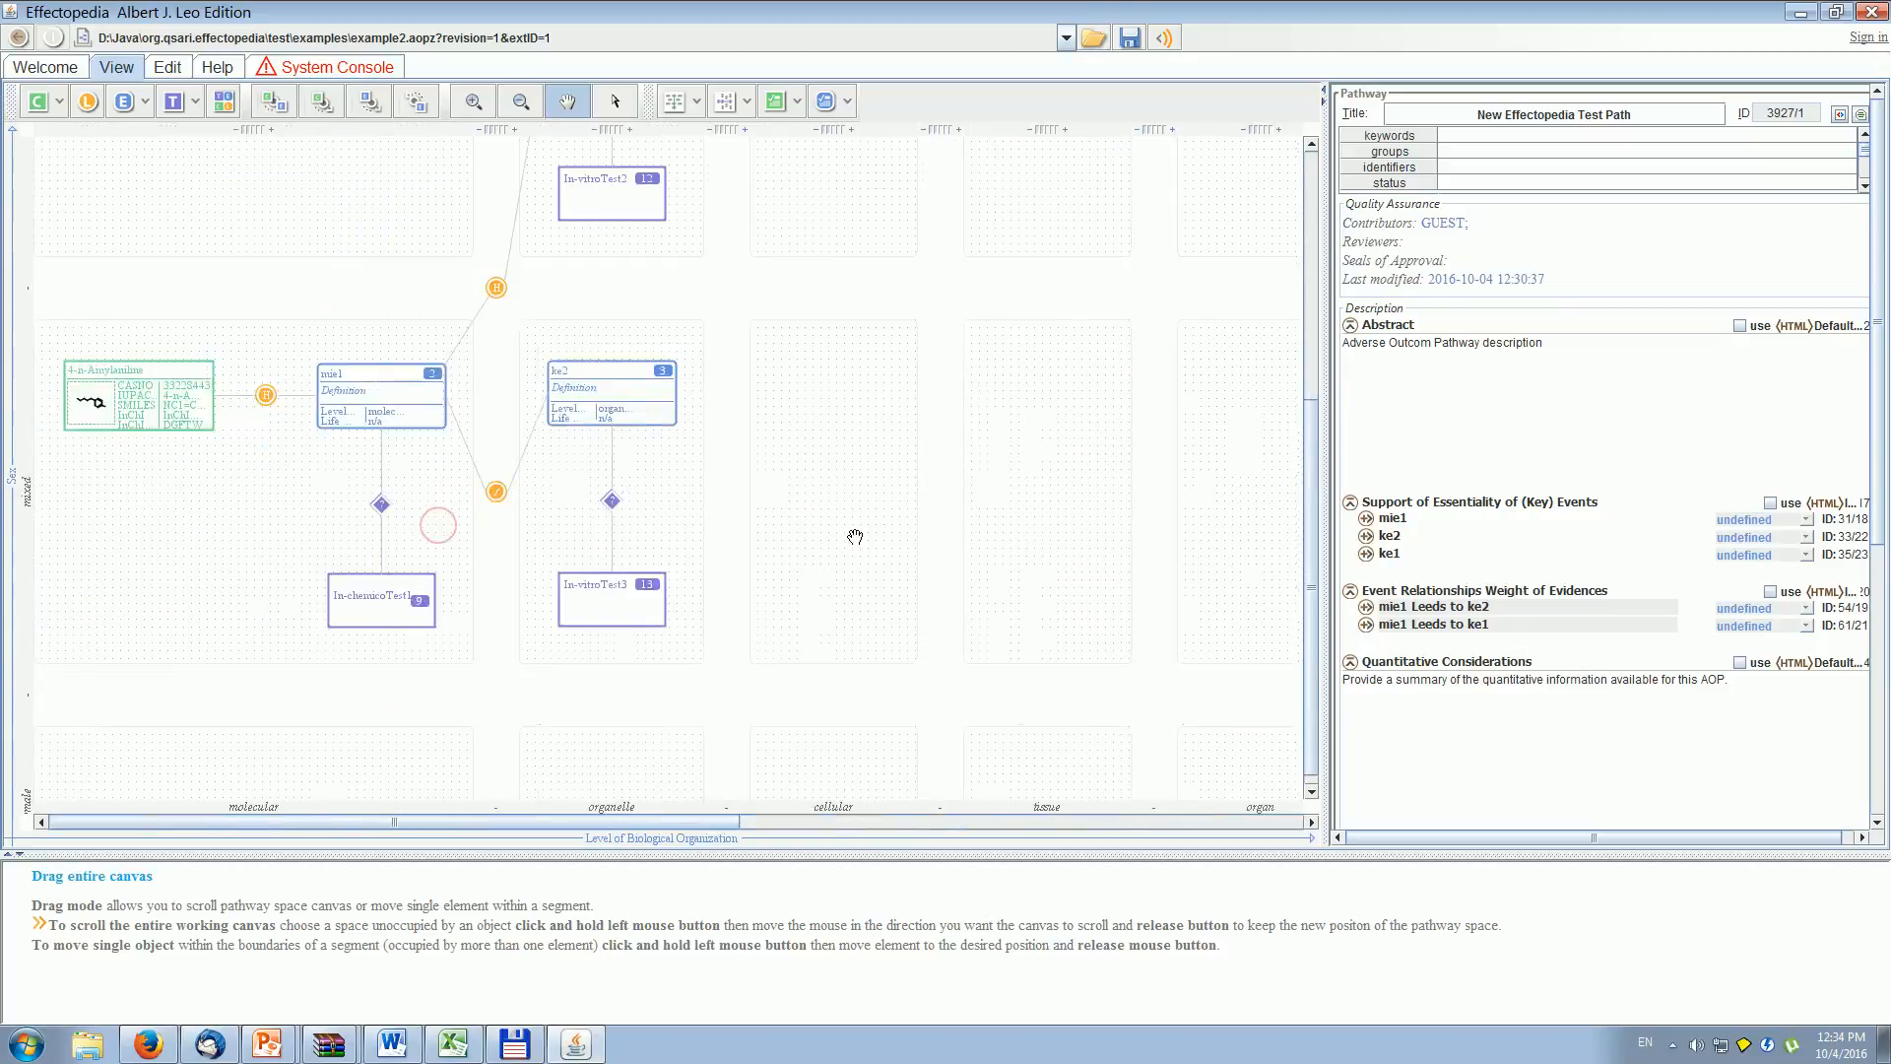
left_click_drag(479, 576, 480, 650)
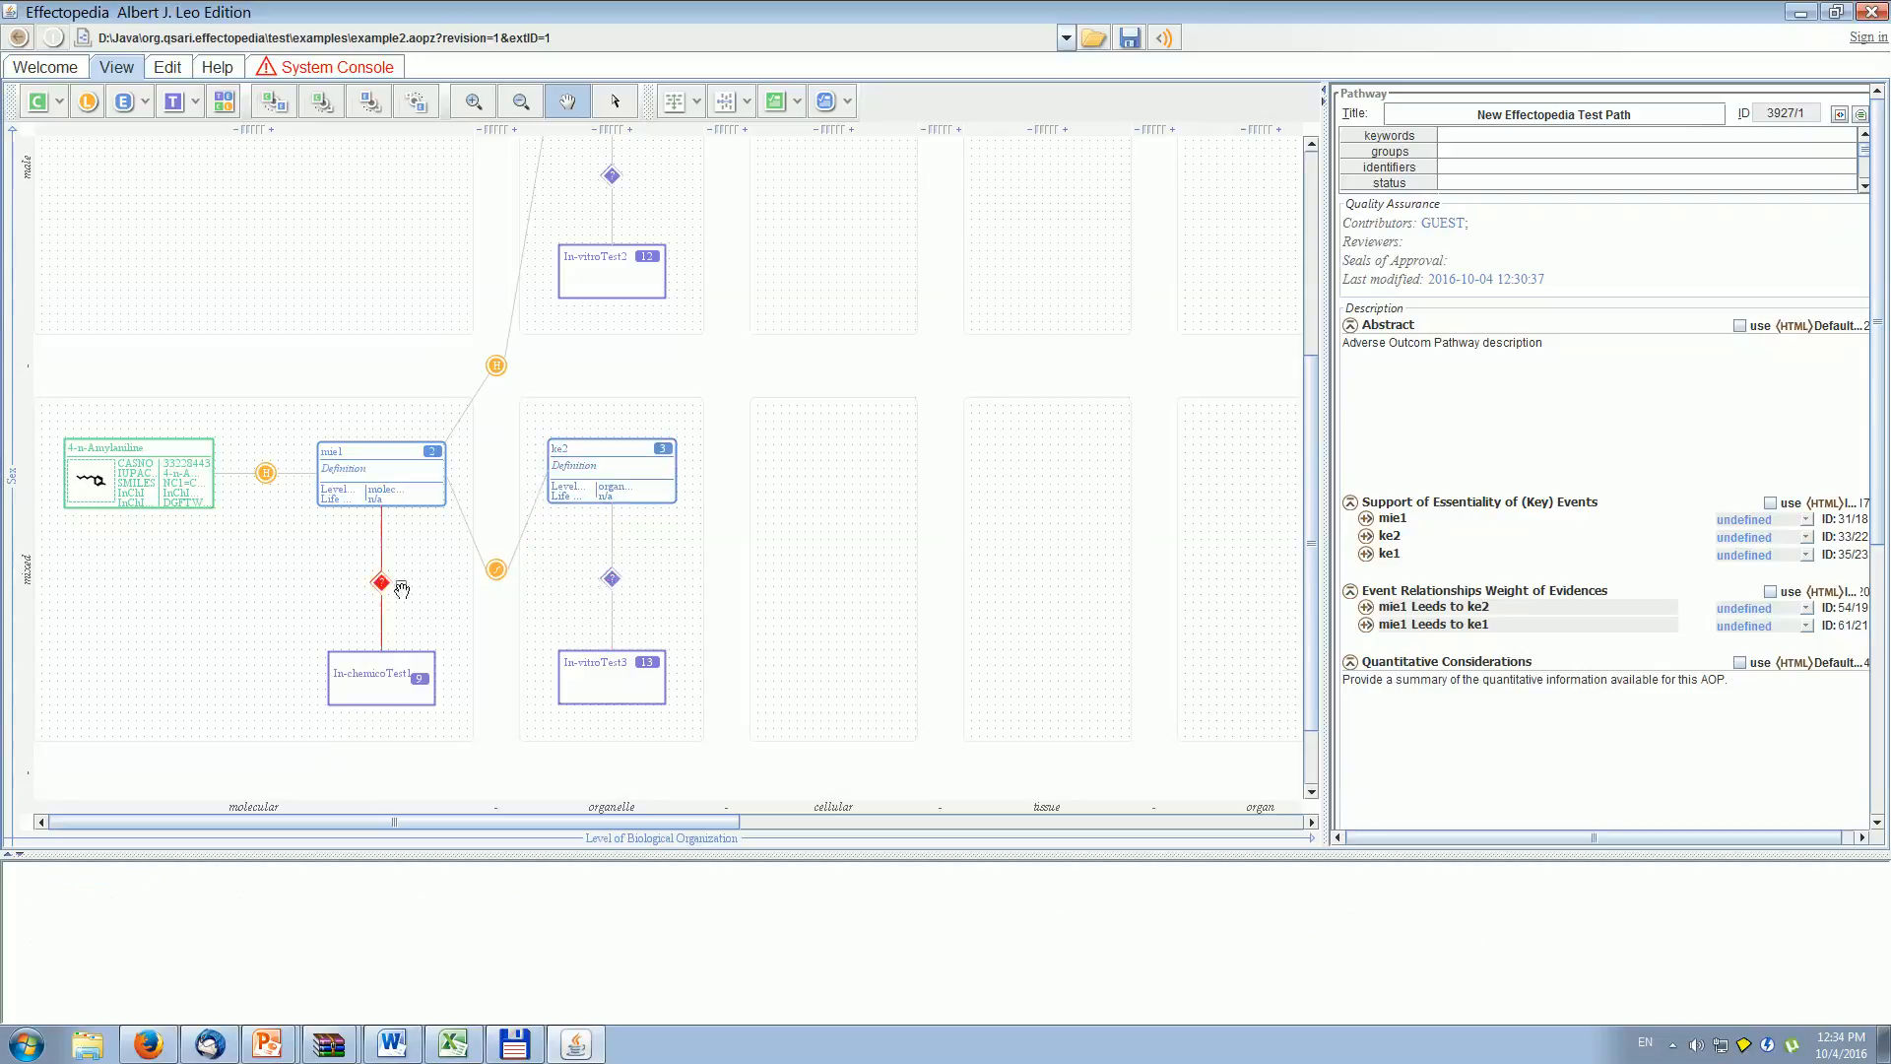
- Open the mapping between In-vitroTest3 and ke2, add a transformation set, and set its target site to "New response transformation"
double_click(612, 582)
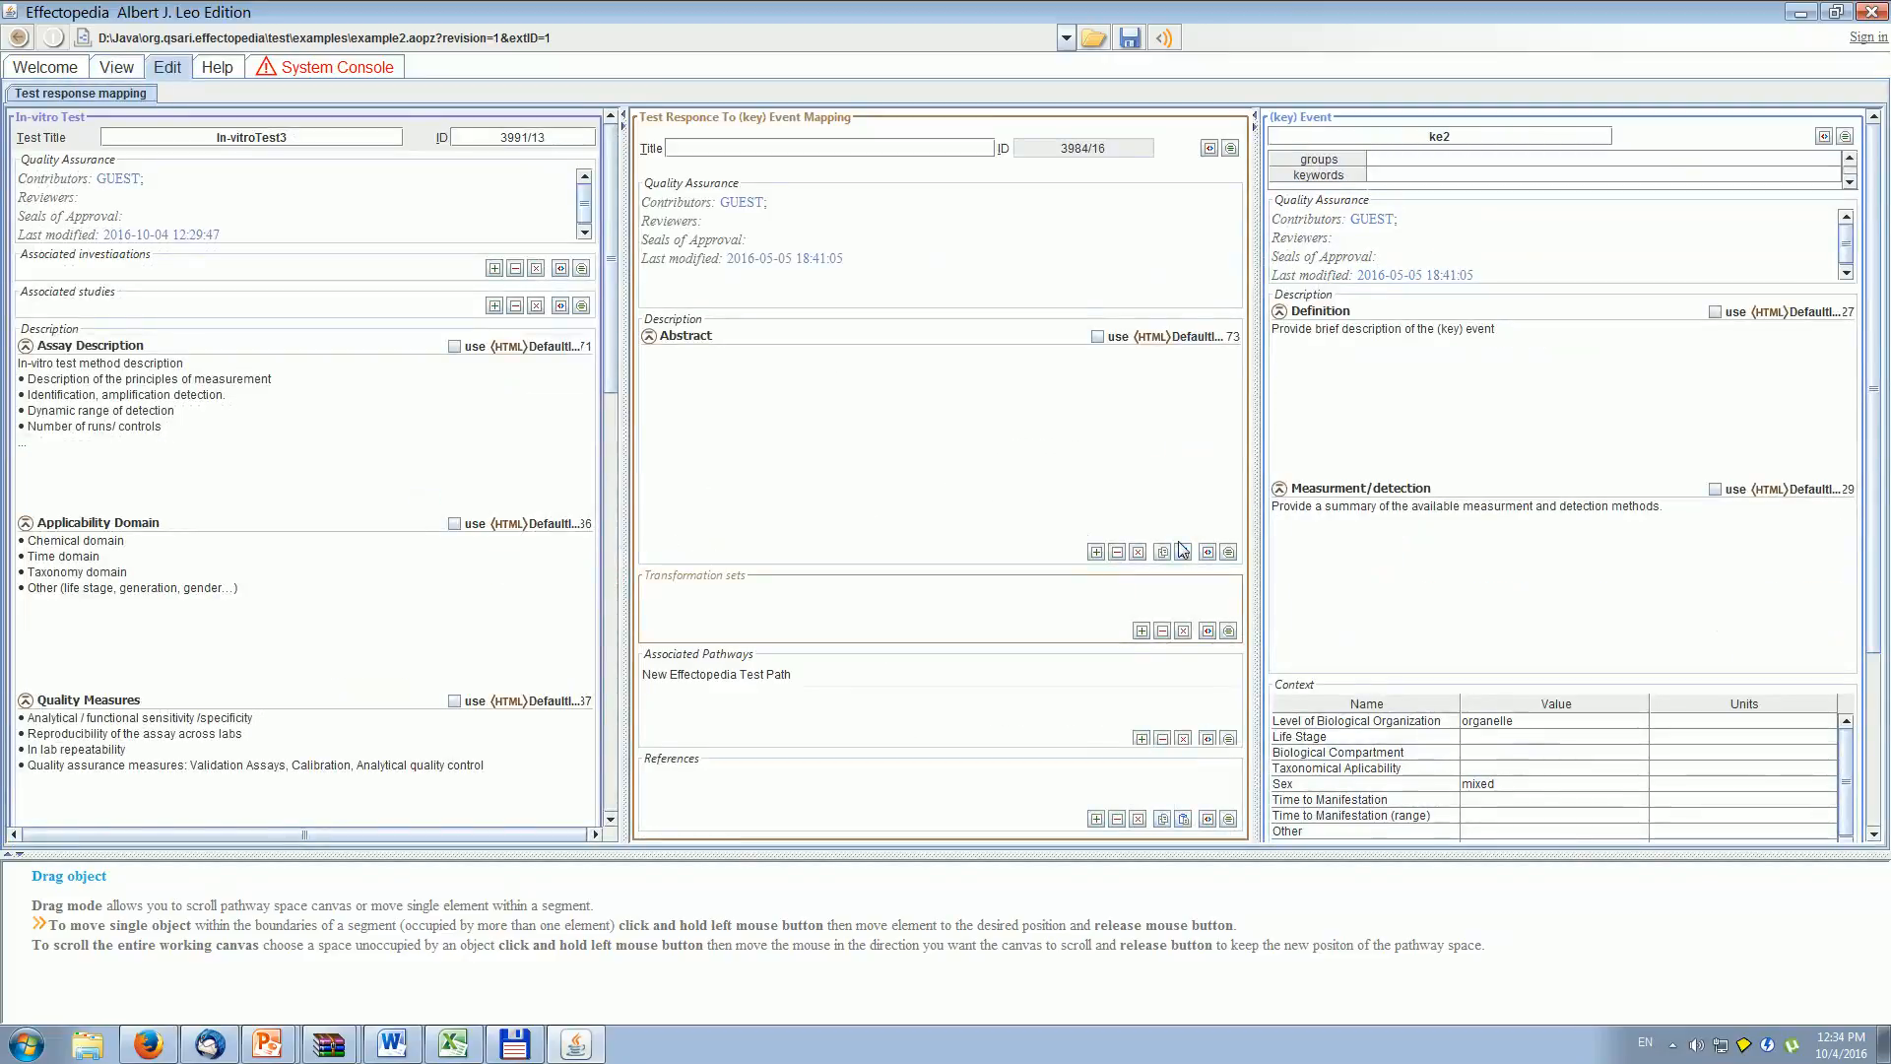
left_click(1141, 630)
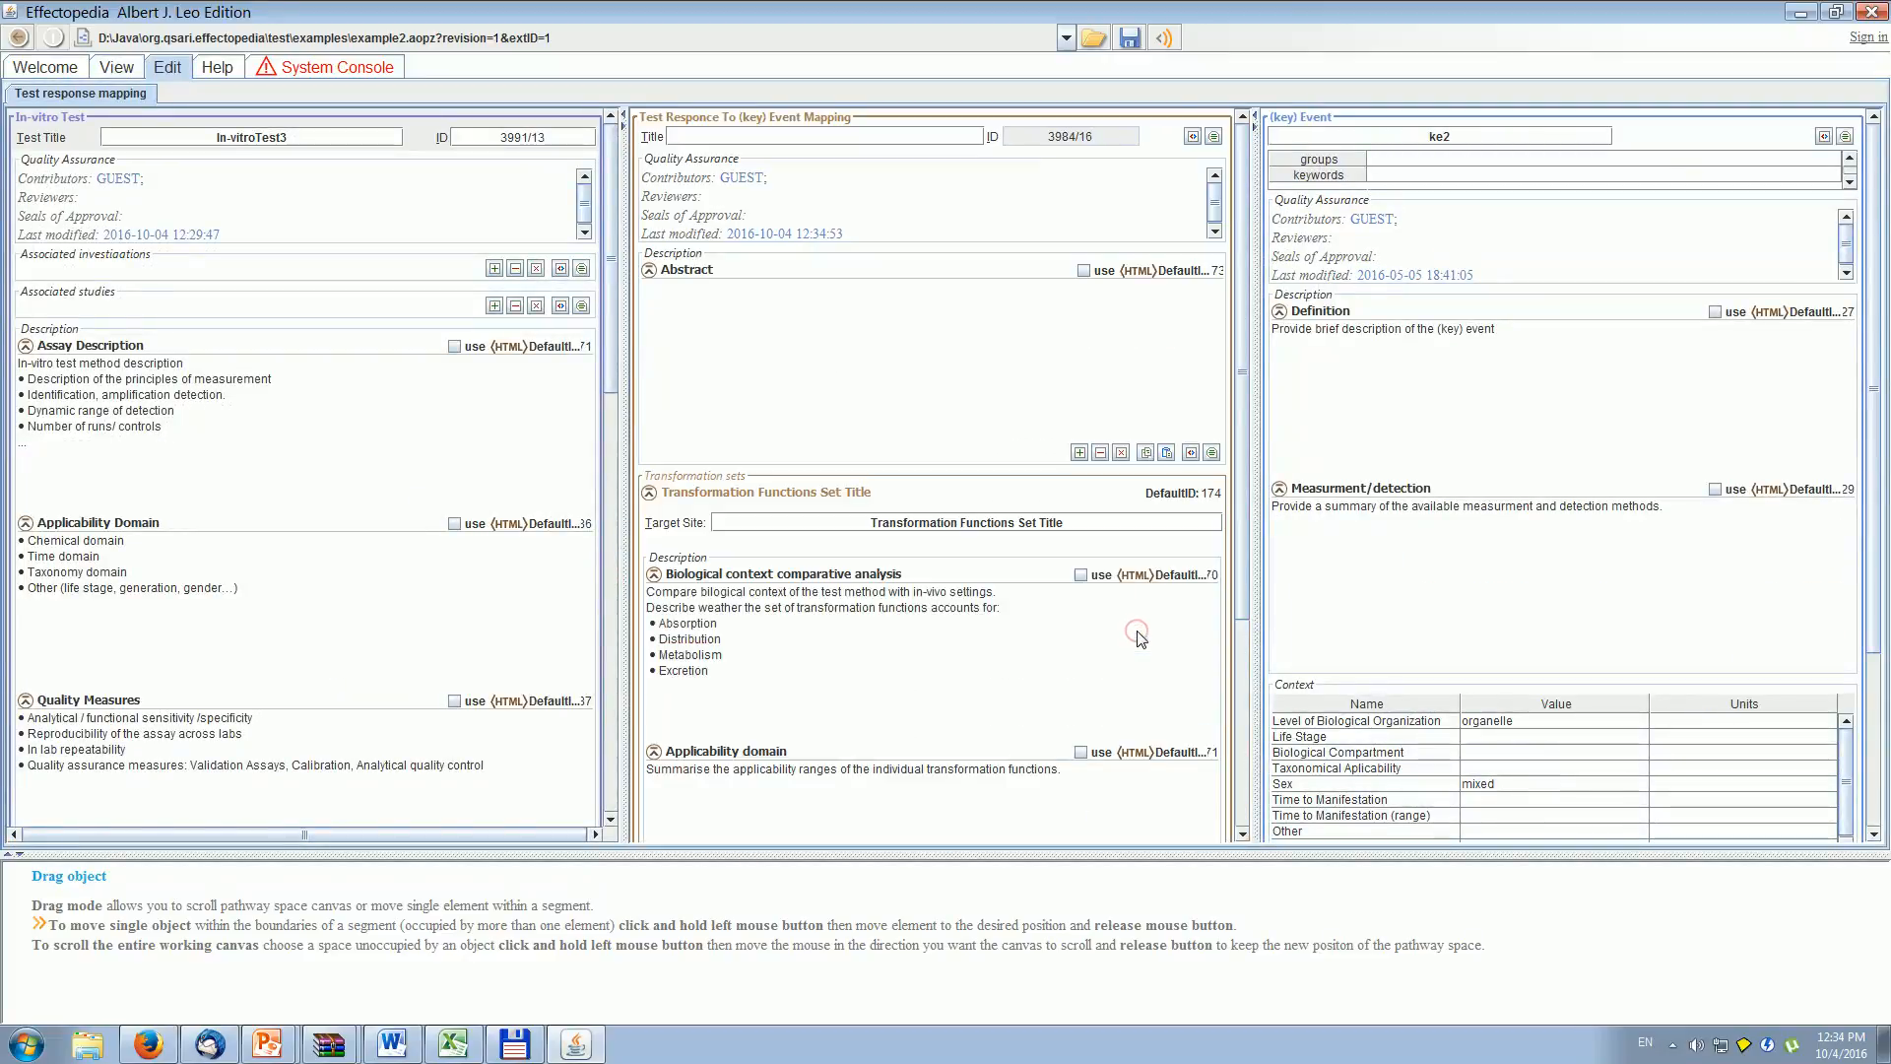
left_click_drag(1084, 523, 847, 524)
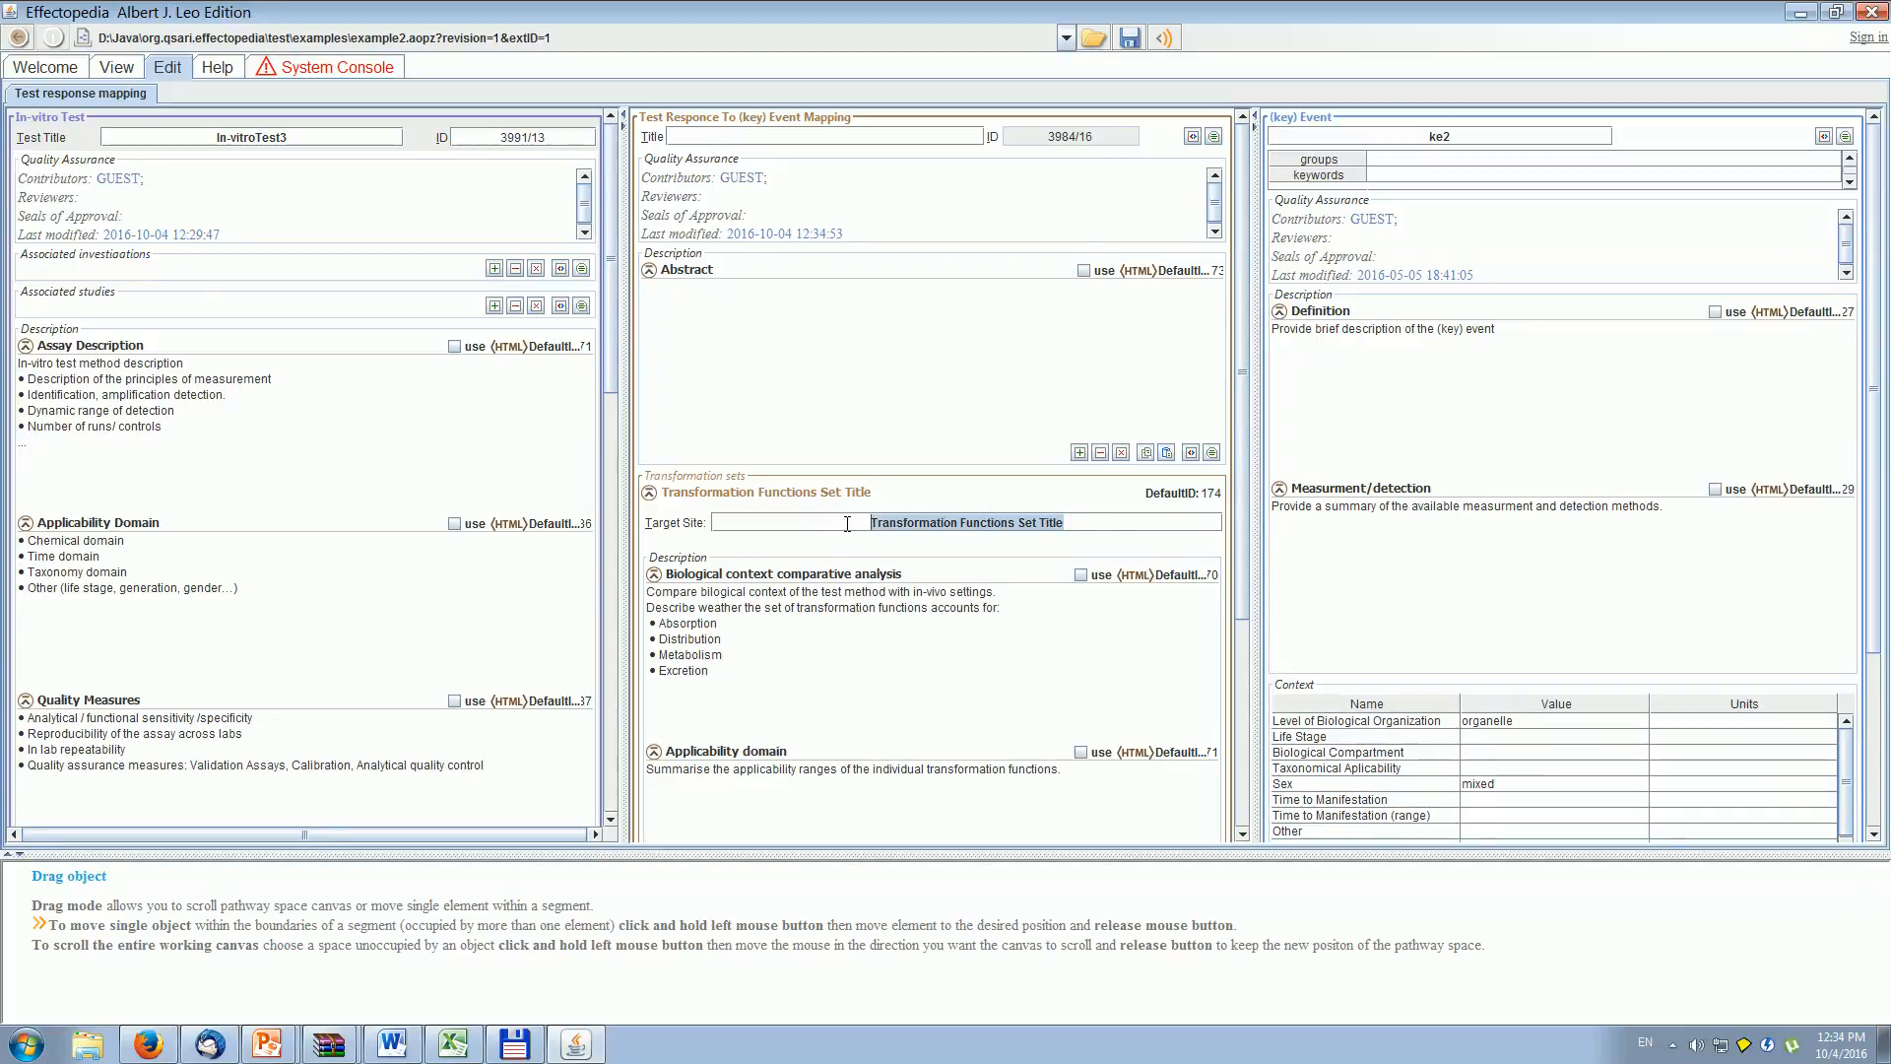
type("New response transformation")
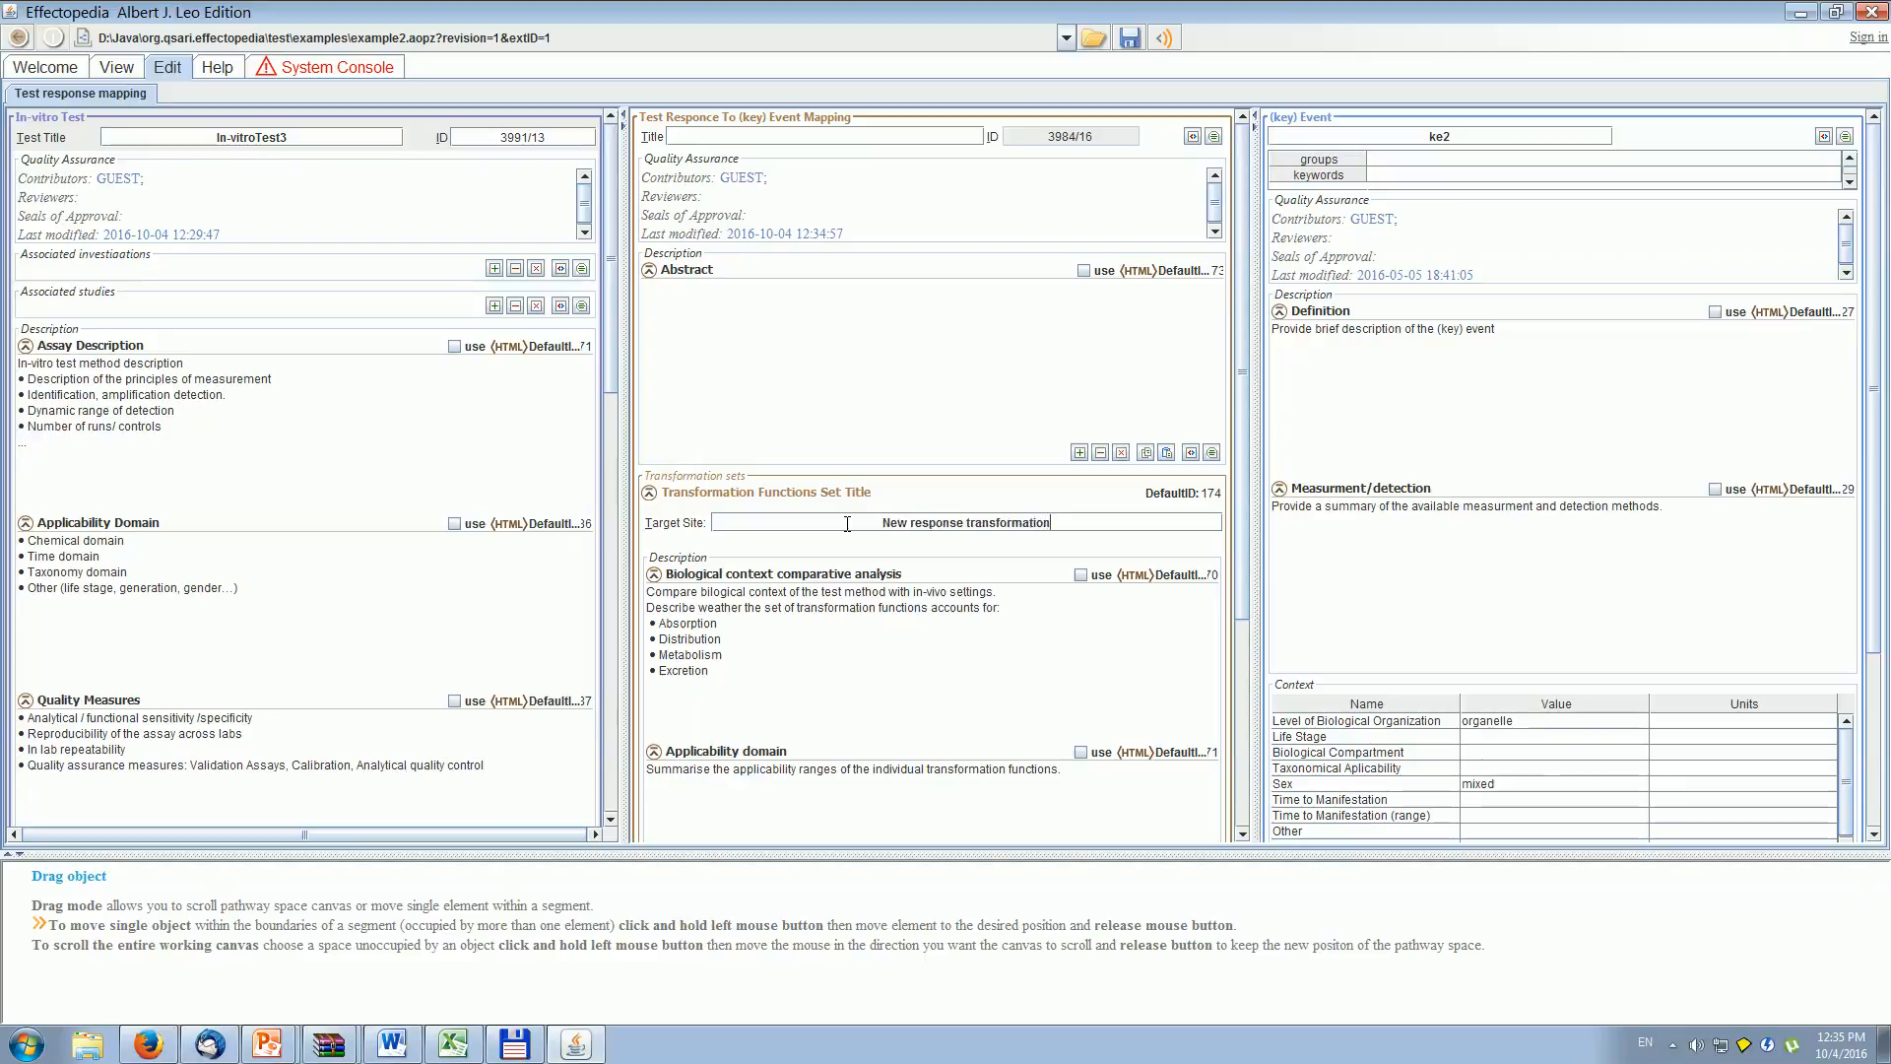
- Review the new transformation set's sections alongside In-vitroTest3's dose-response data, collapsing and re-expanding the set
left_click_drag(1239, 494, 1243, 731)
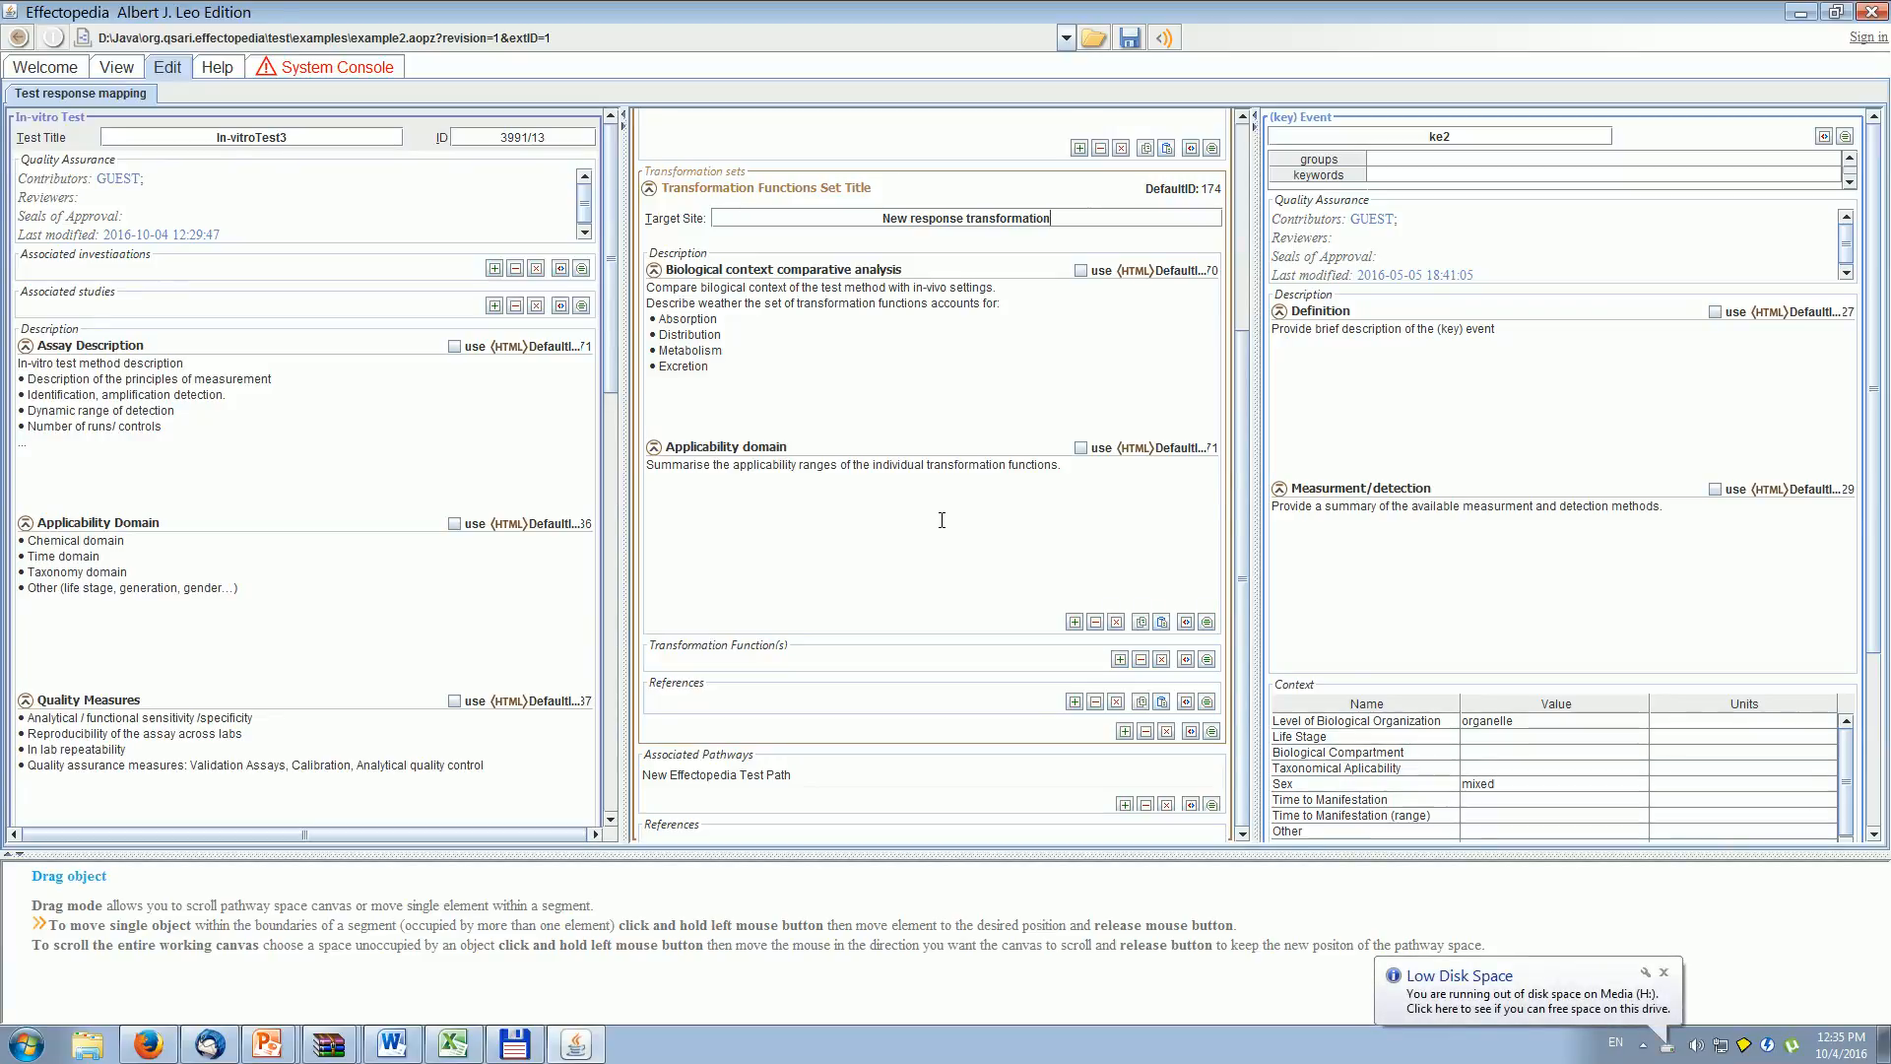
left_click_drag(609, 306, 636, 711)
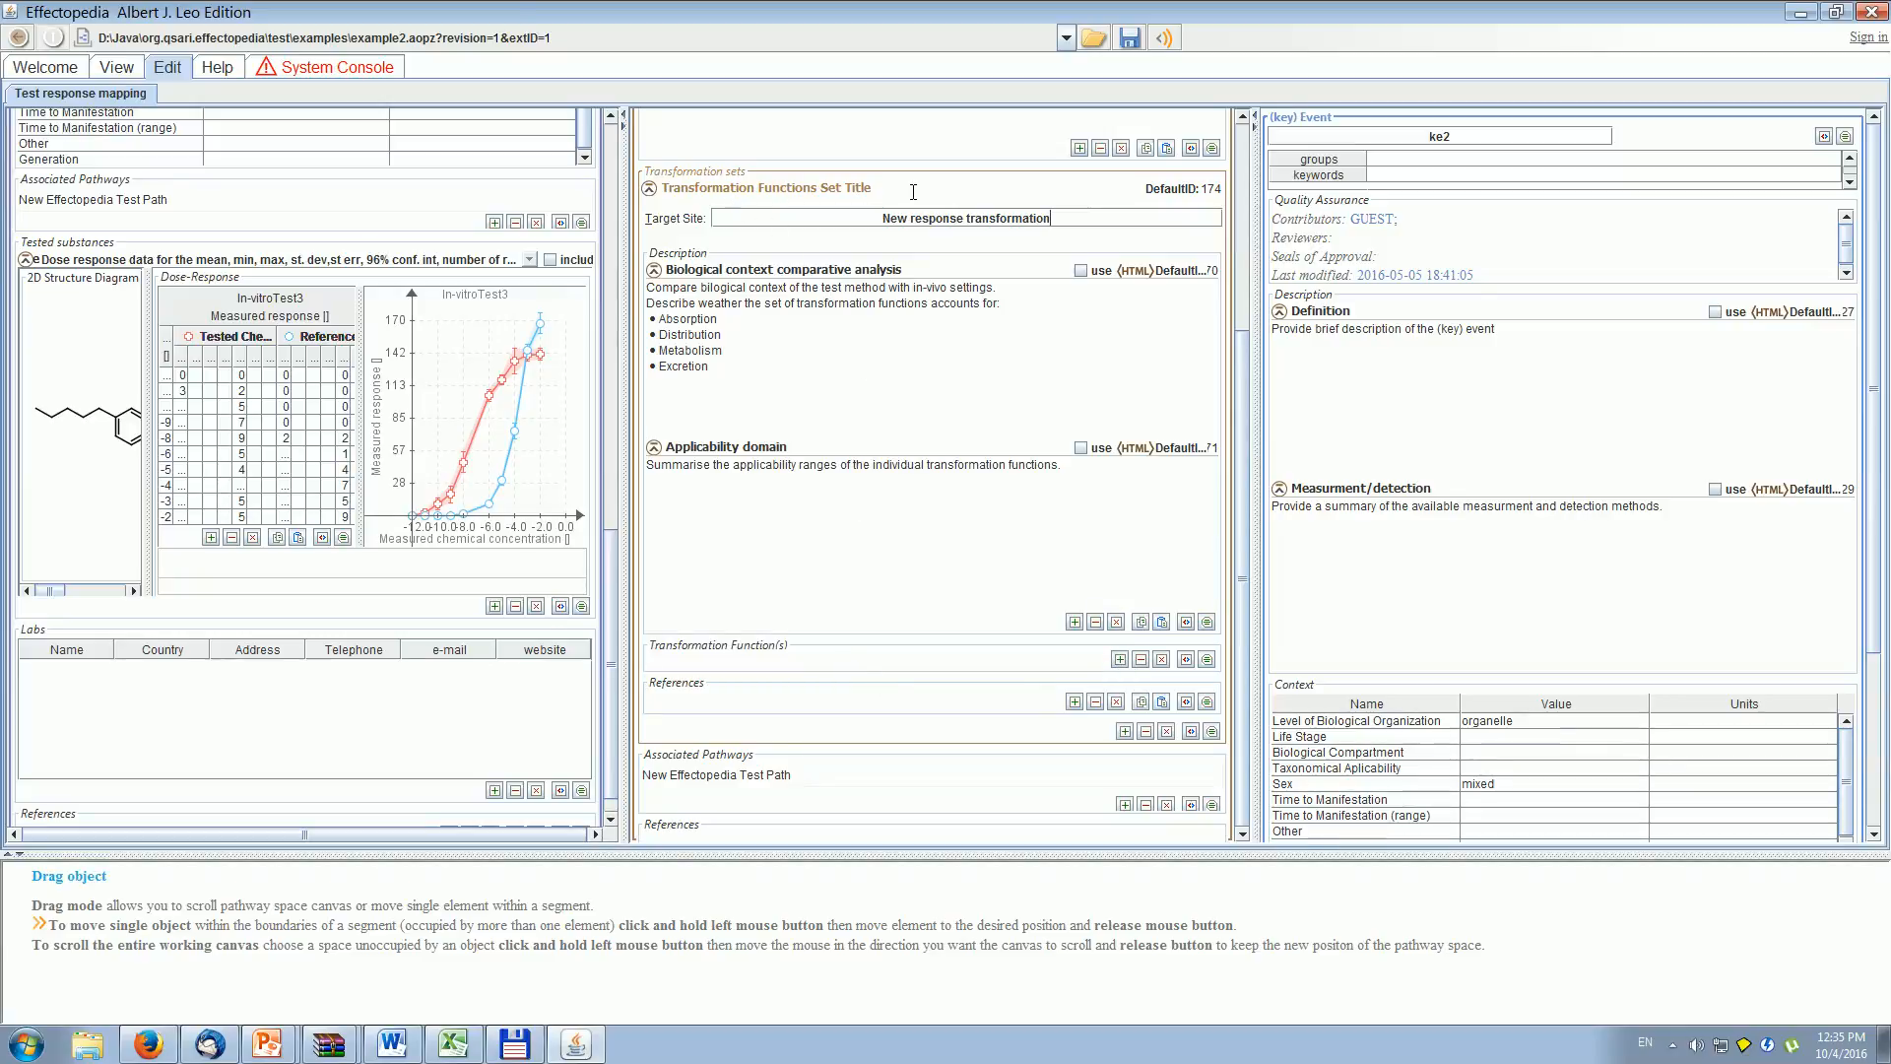
left_click(649, 188)
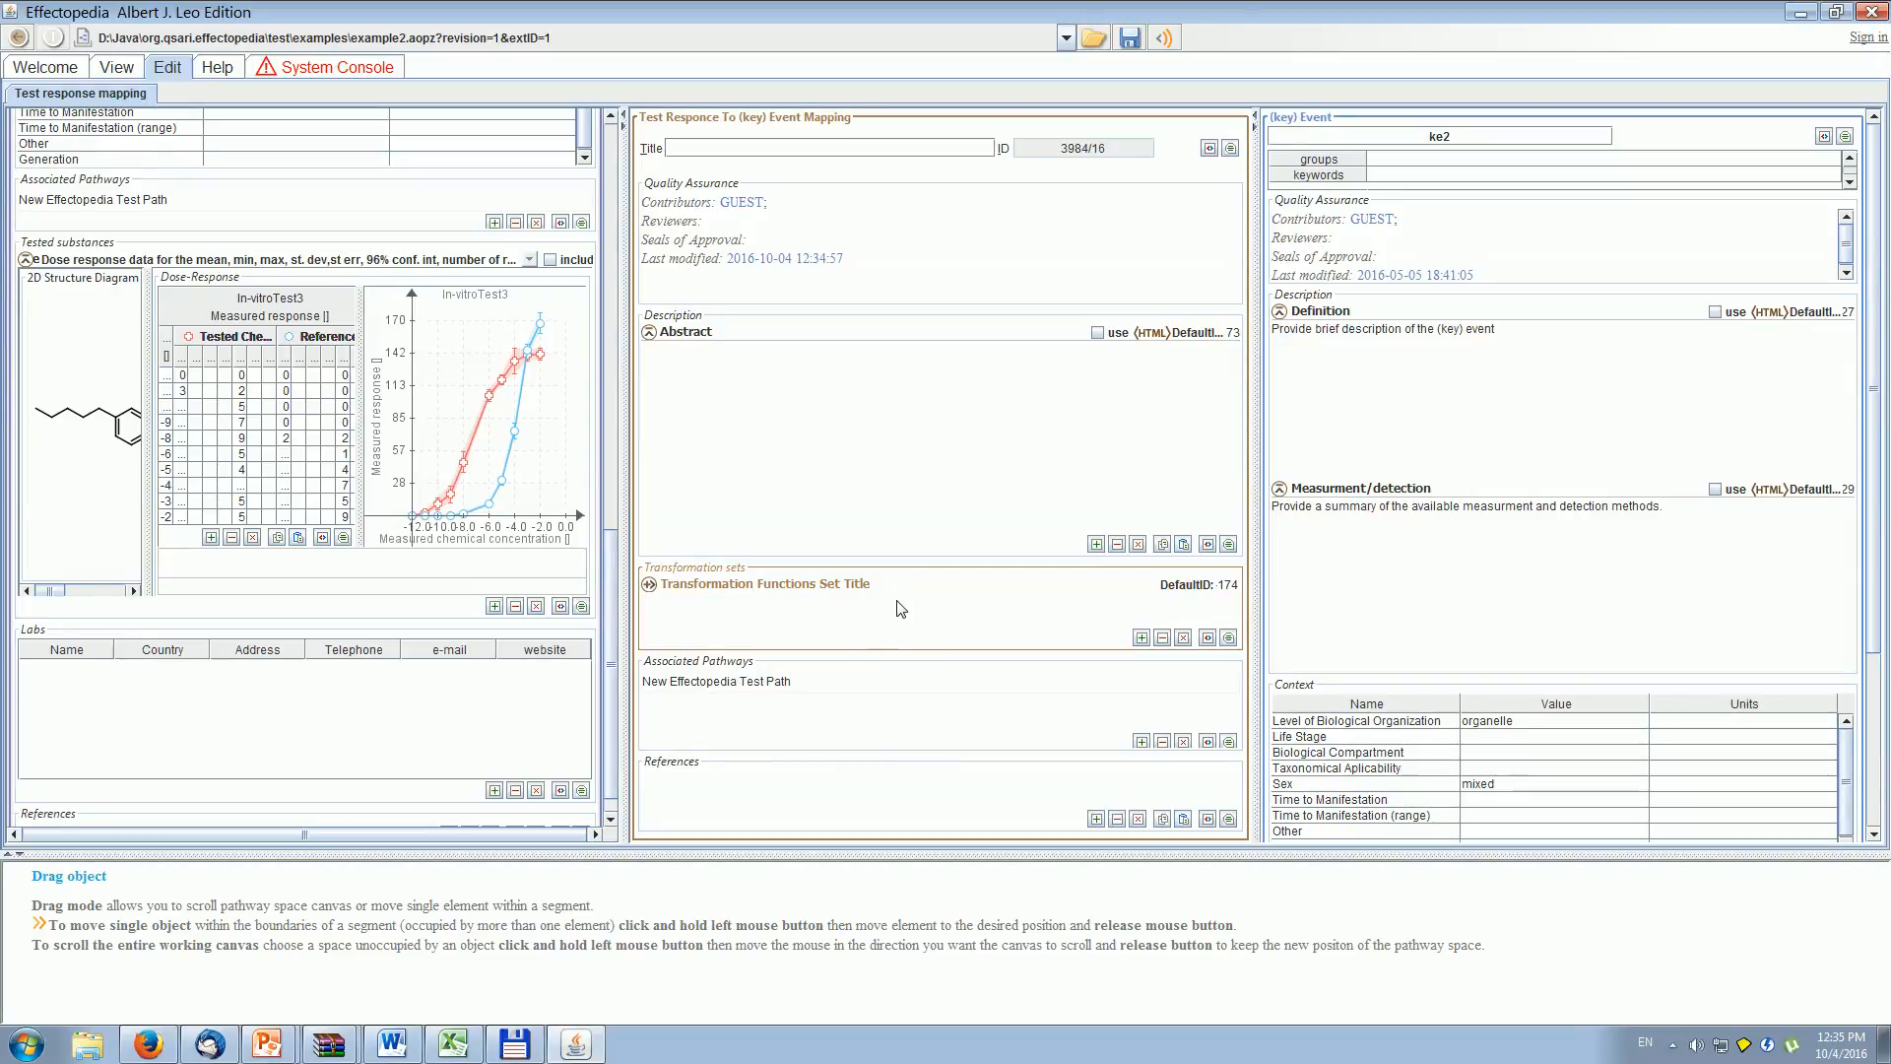
left_click(649, 585)
- Add a transformation function to the set and make it transform the Response
left_click_drag(1244, 556, 1234, 830)
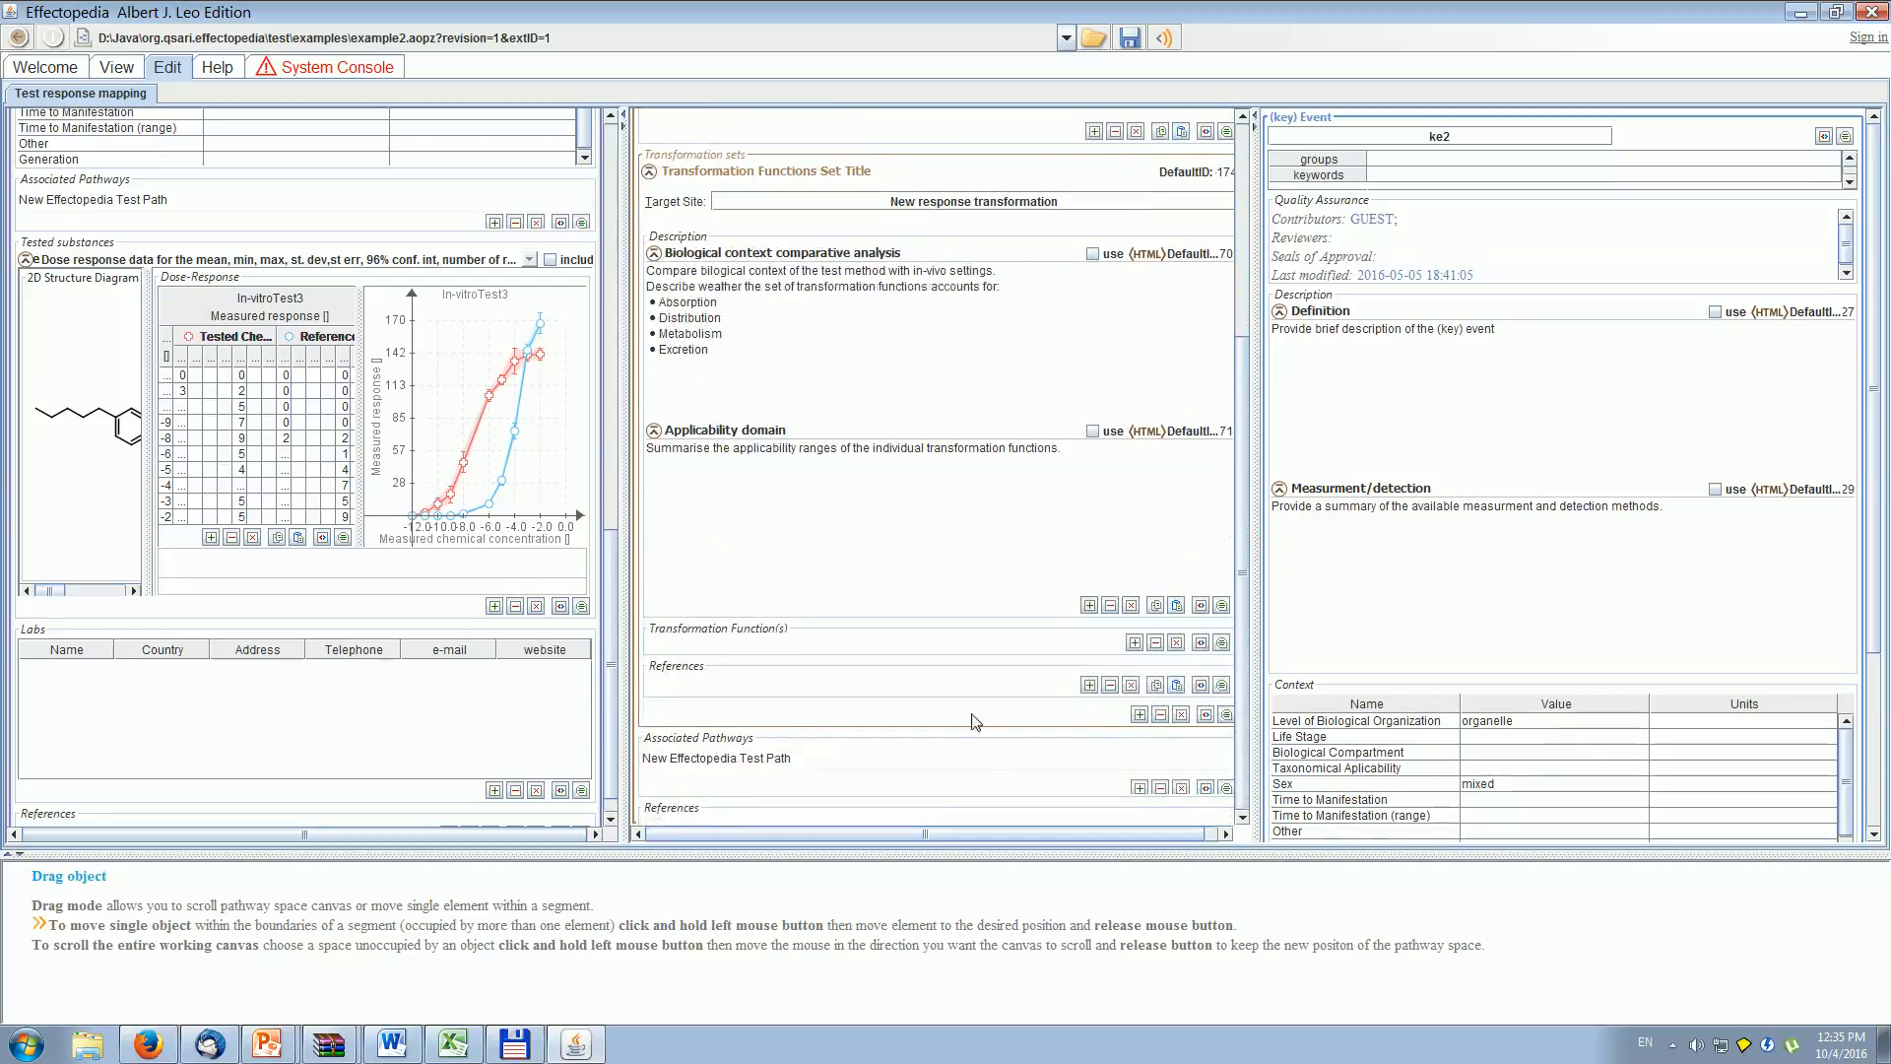
left_click(1135, 643)
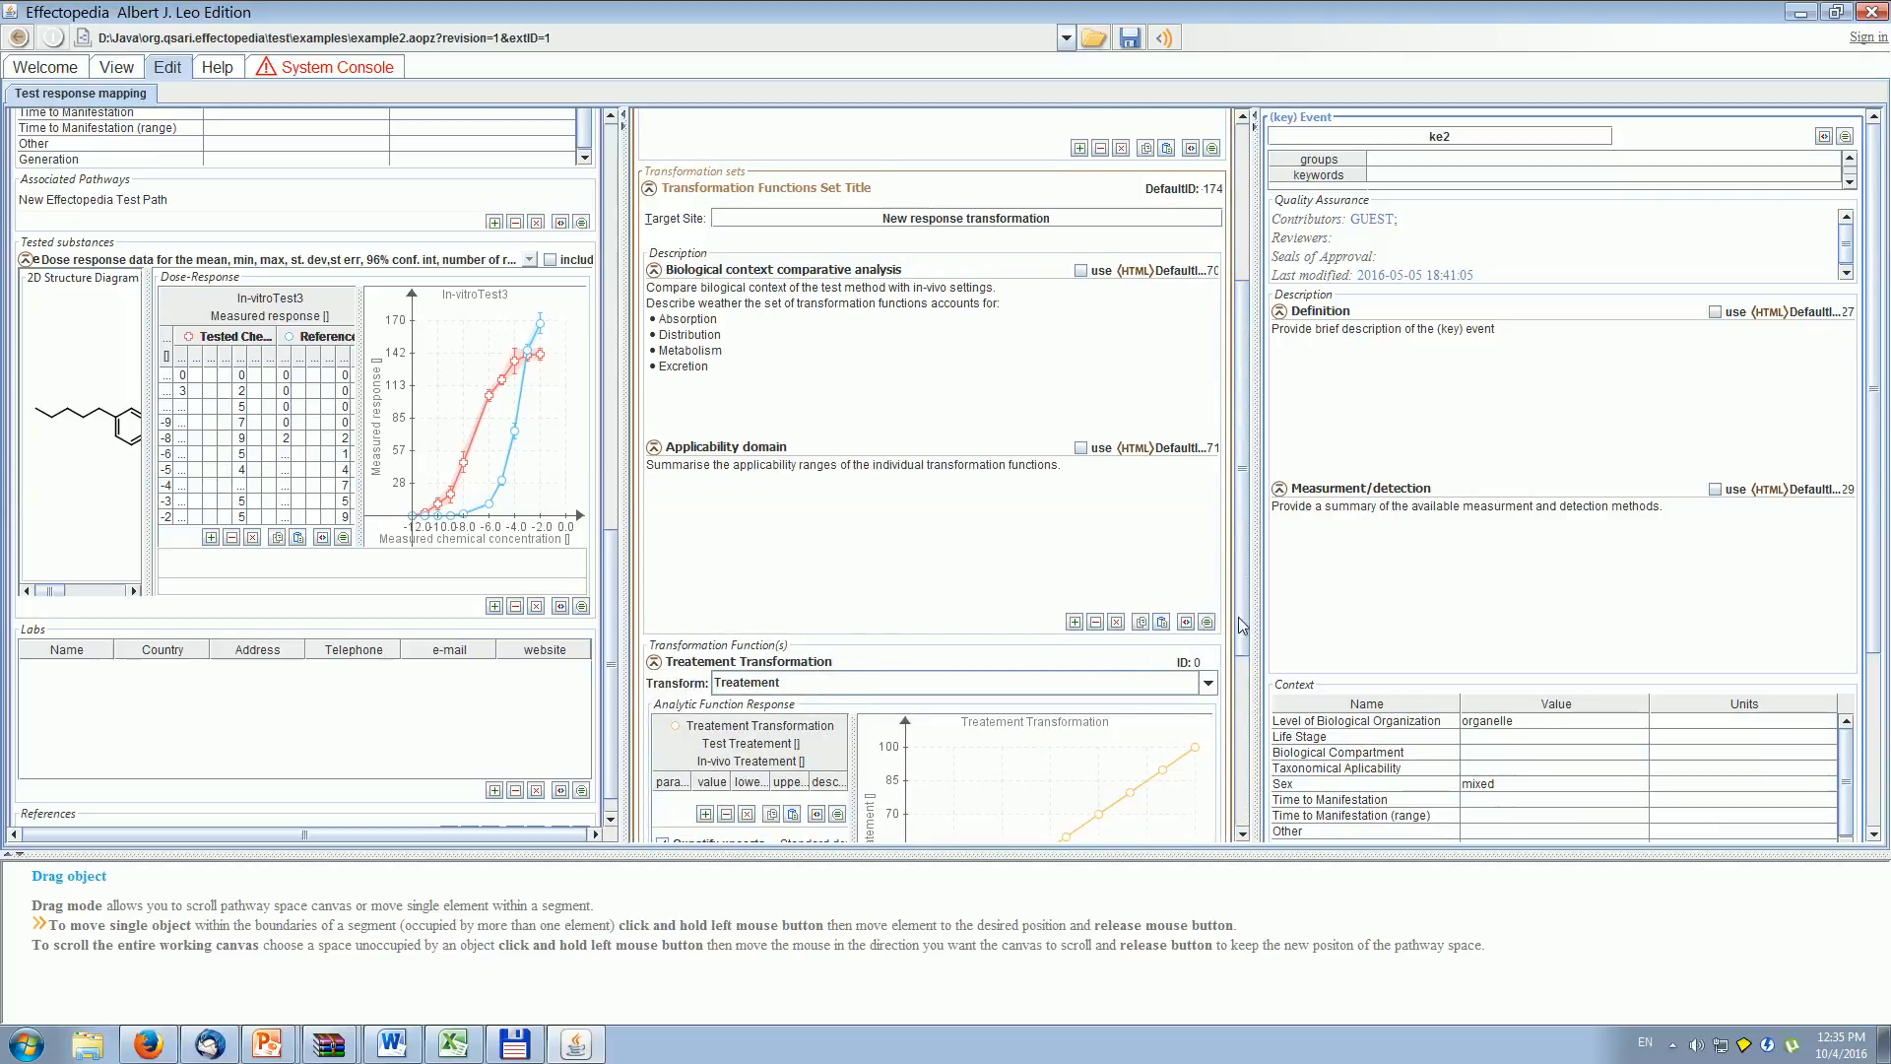
scroll(1242, 627, "down", 3)
left_click(1205, 352)
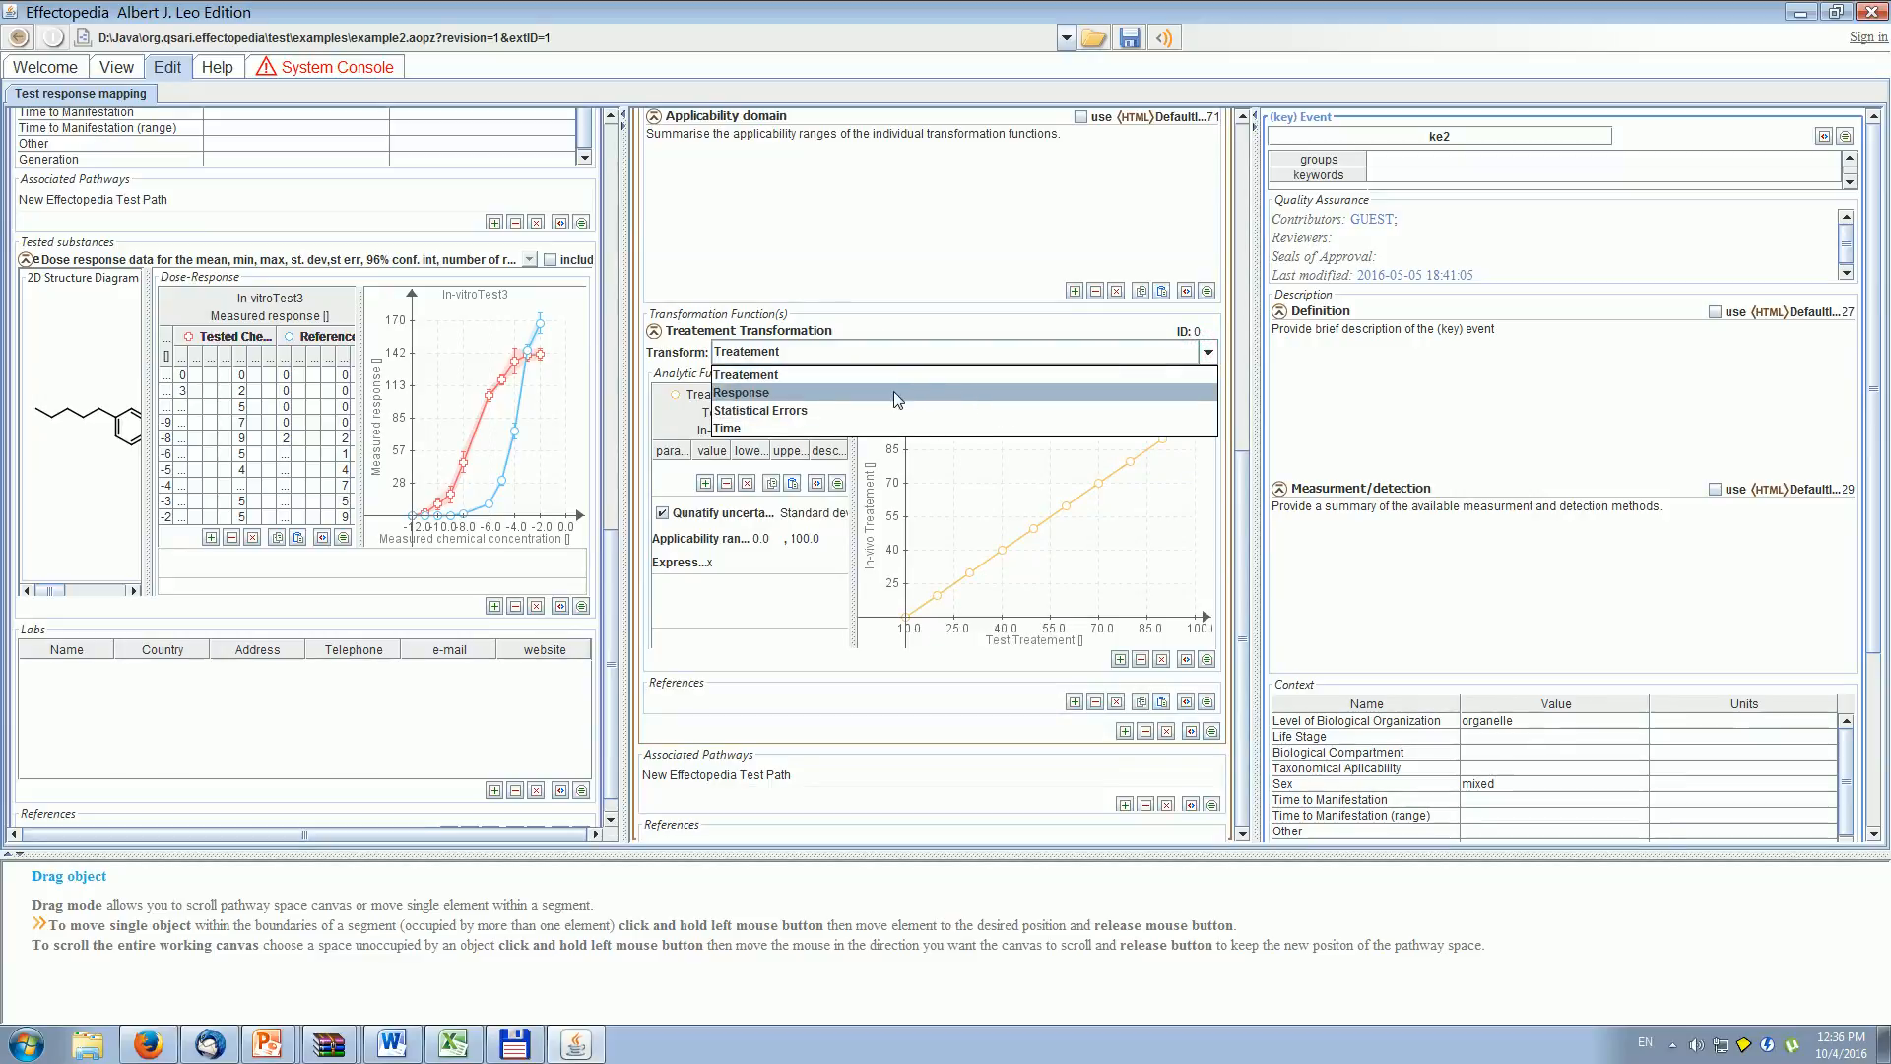
left_click(894, 392)
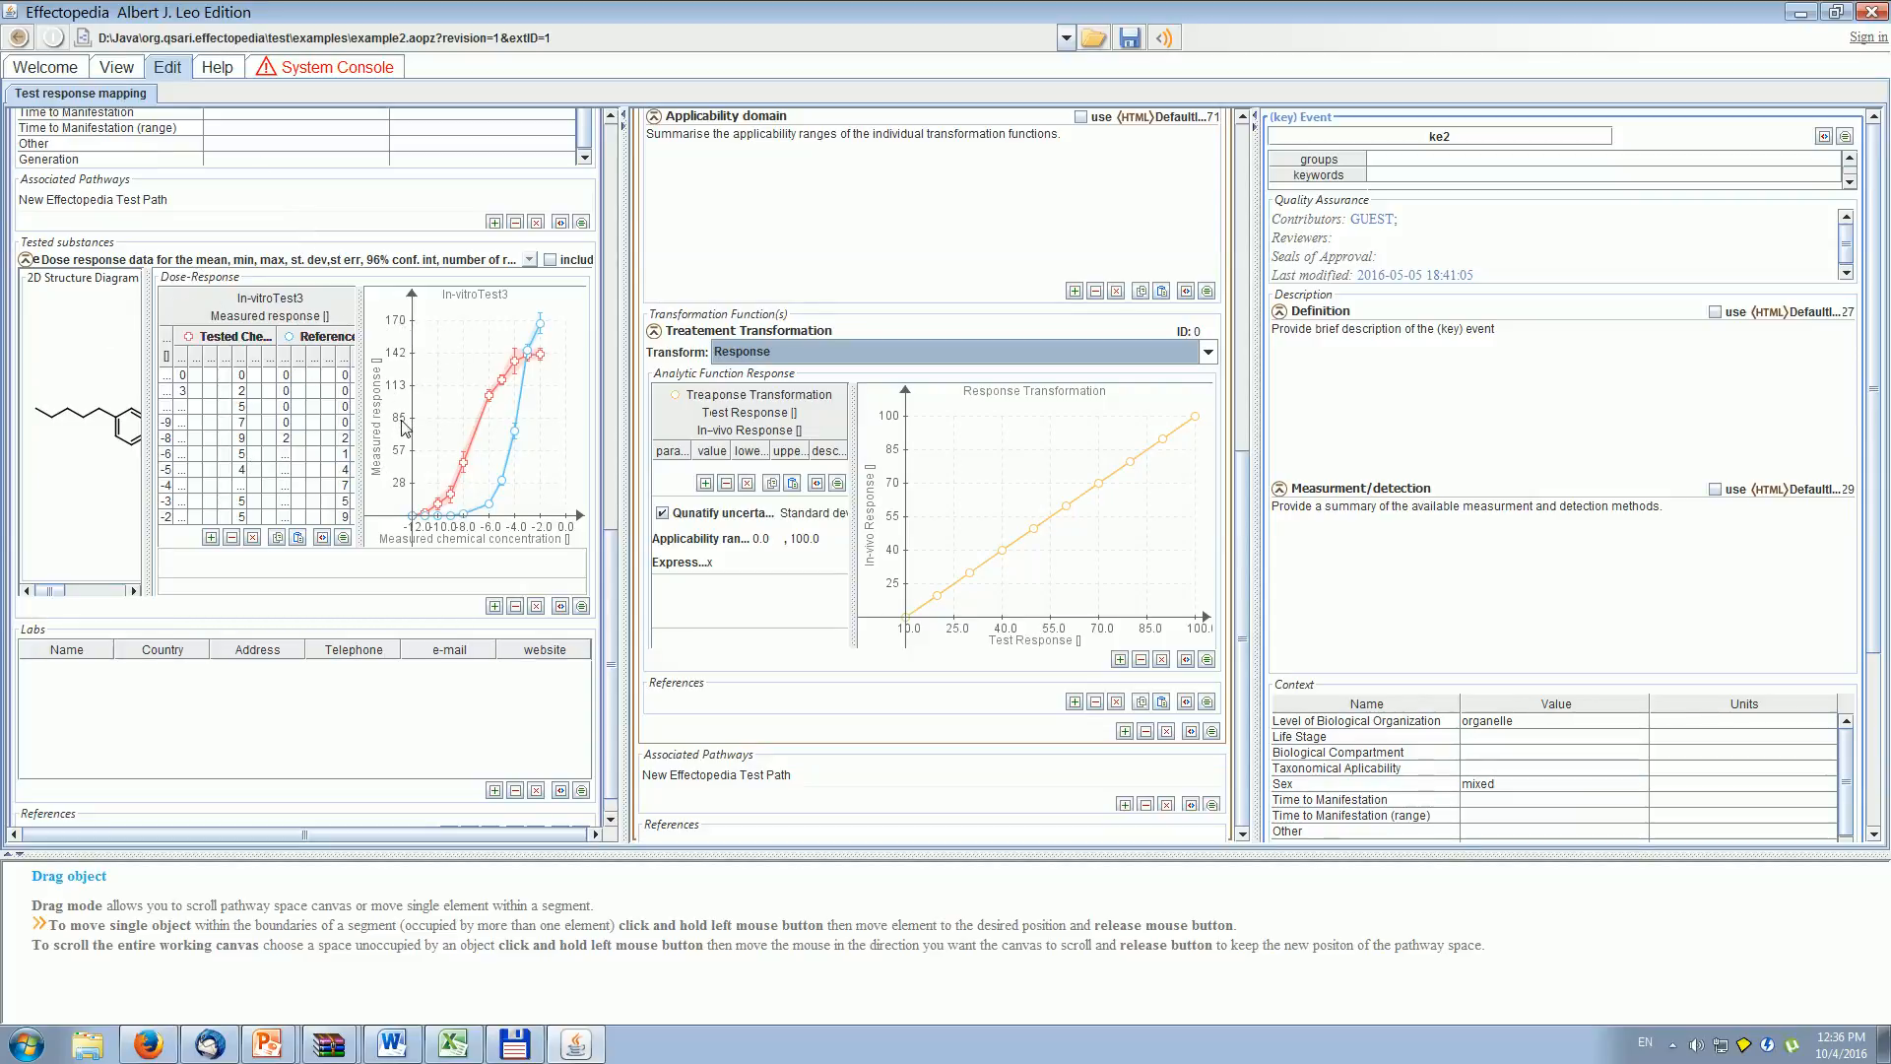
- Add parameter a to the Response function with value 0.1, lower bound 0.08 and upper bound 0.12, and set the expression to x*a
left_click(699, 485)
left_click(671, 467)
double_click(670, 468)
left_click(674, 469)
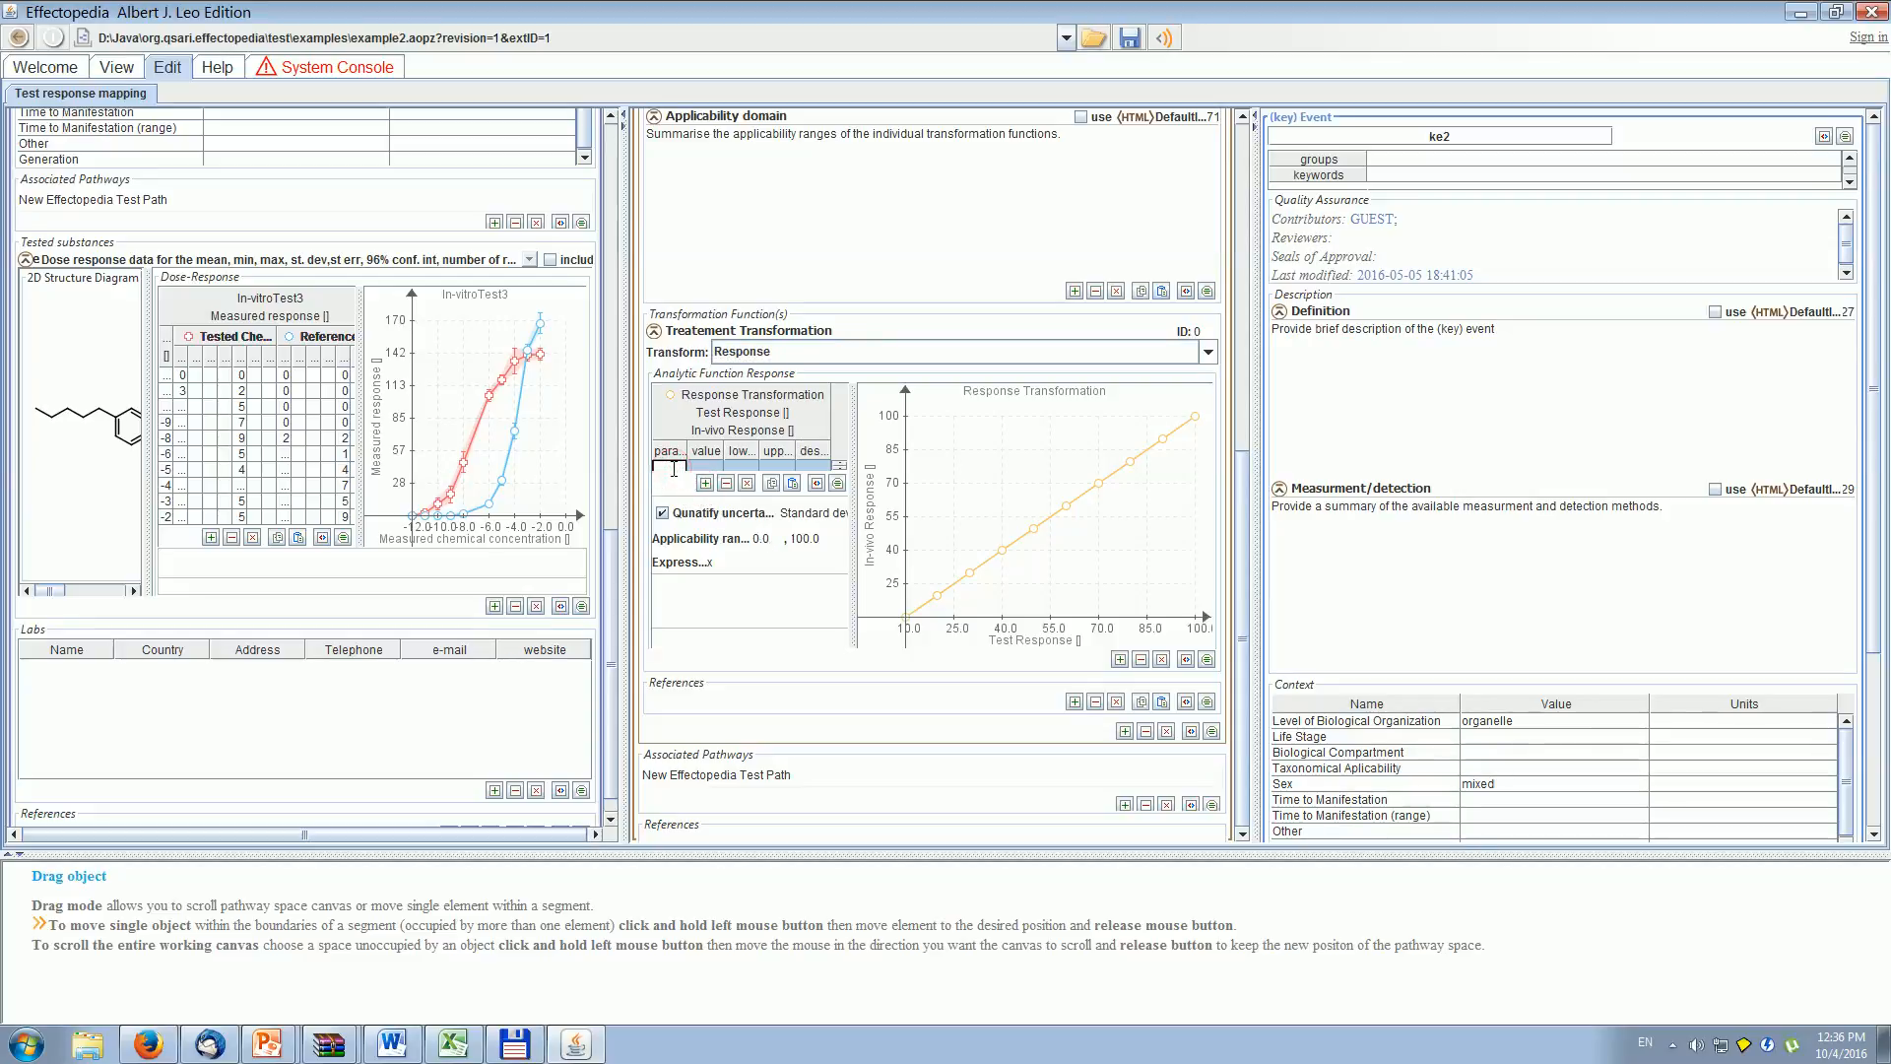
double_click(715, 466)
double_click(739, 467)
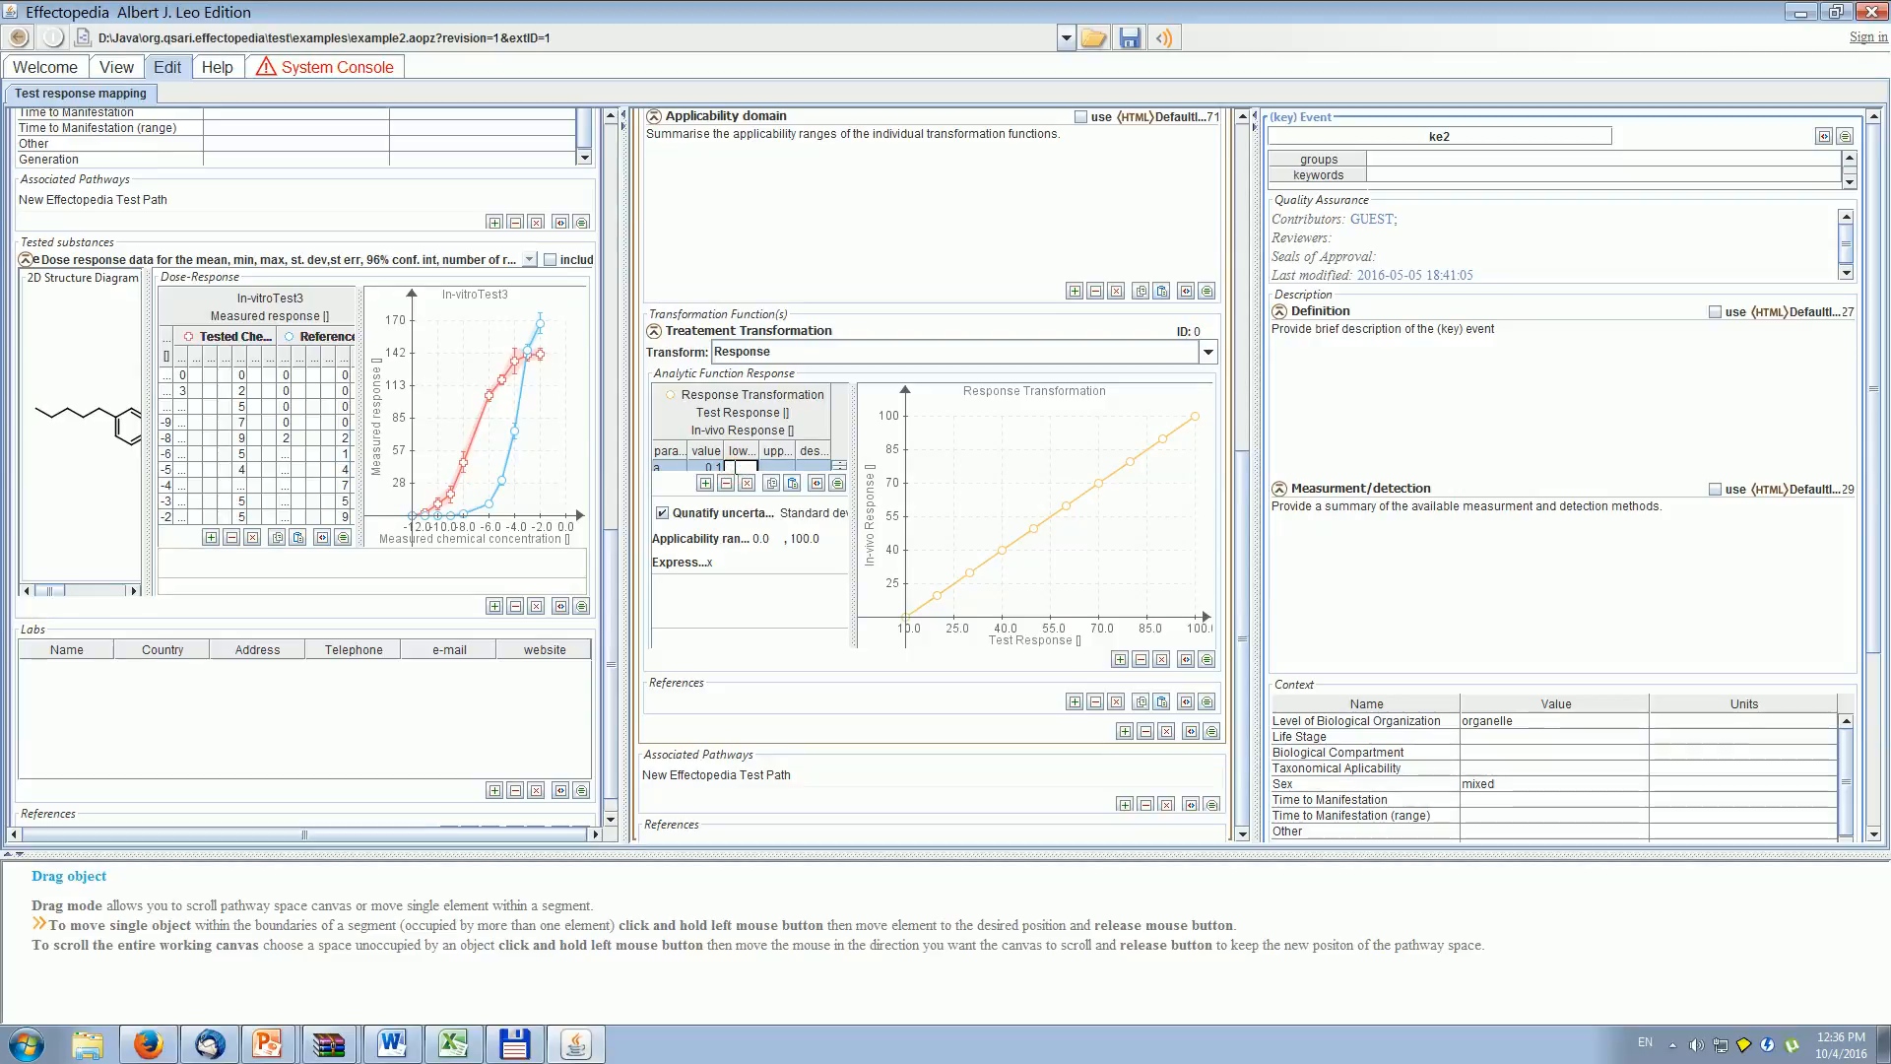
type(".08")
double_click(778, 467)
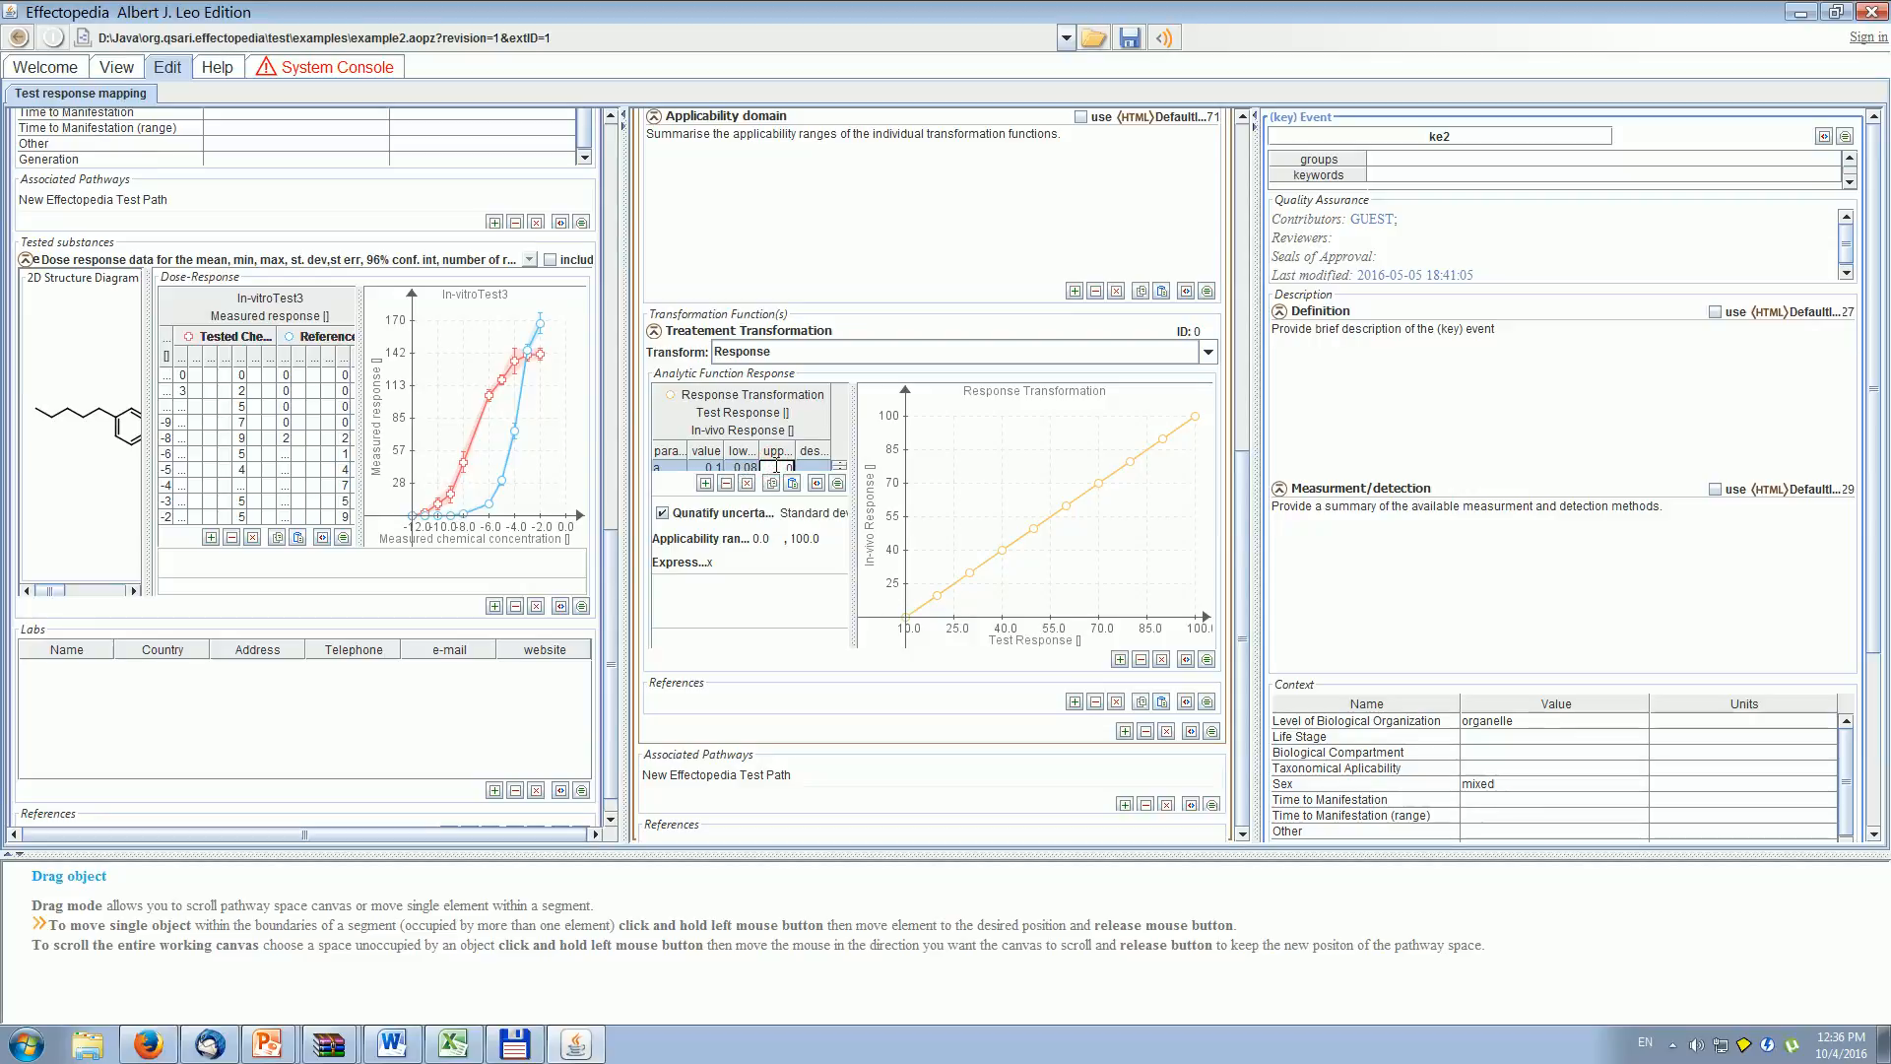
type(".12")
left_click(715, 558)
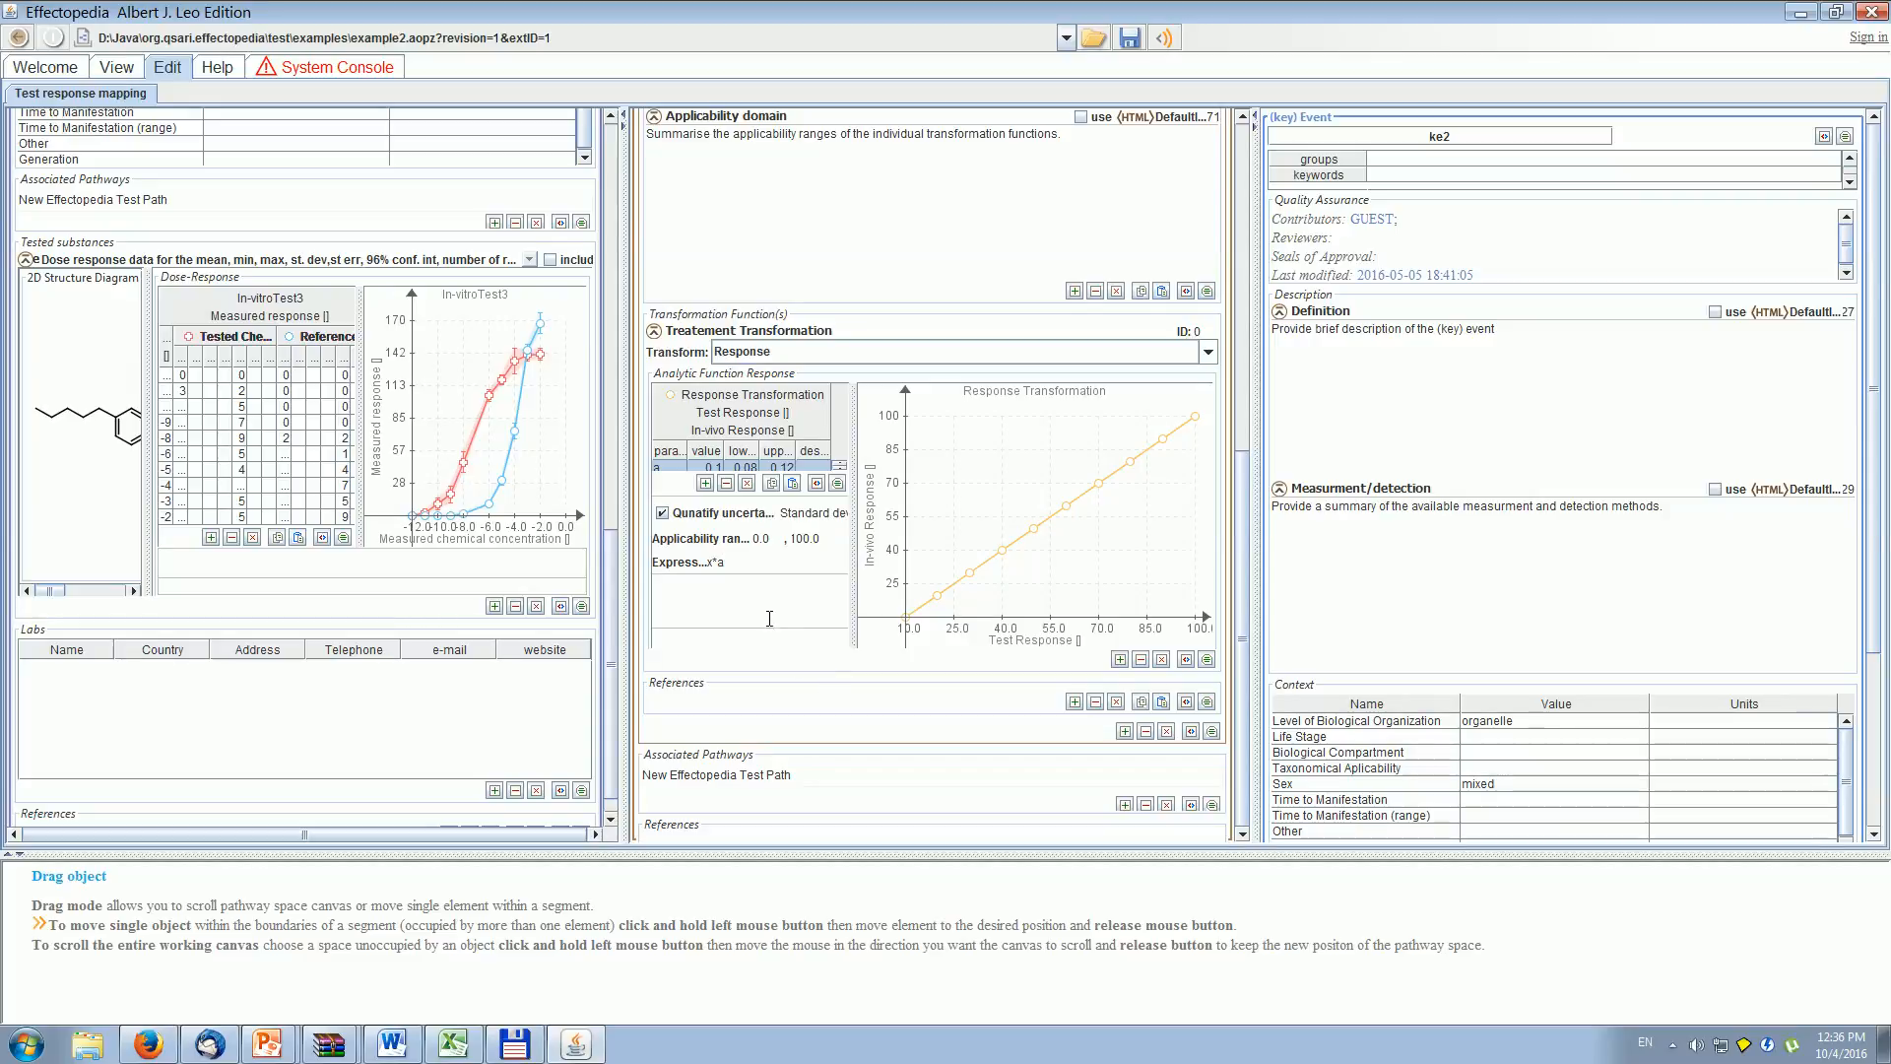
key("Return")
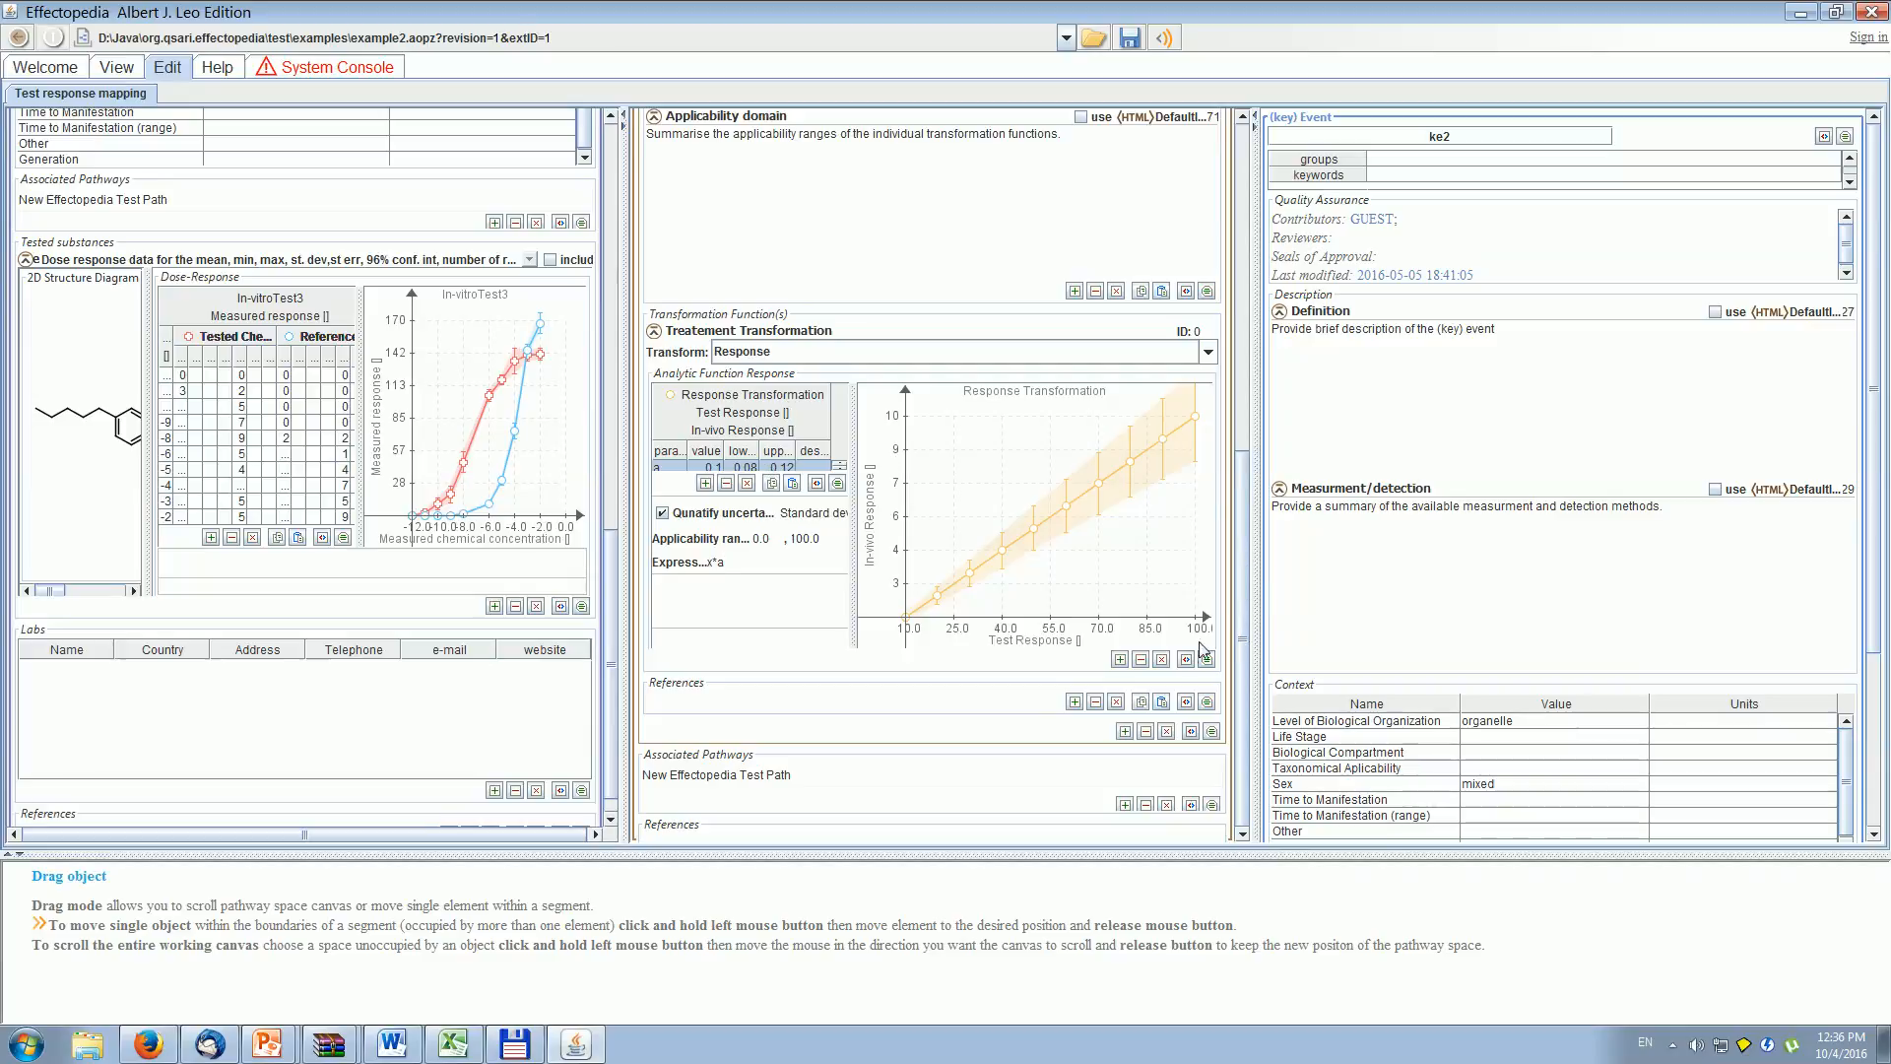
- Add a second transformation function to the set and make it transform Statistical Errors
left_click(1121, 660)
left_click_drag(1243, 471, 1245, 565)
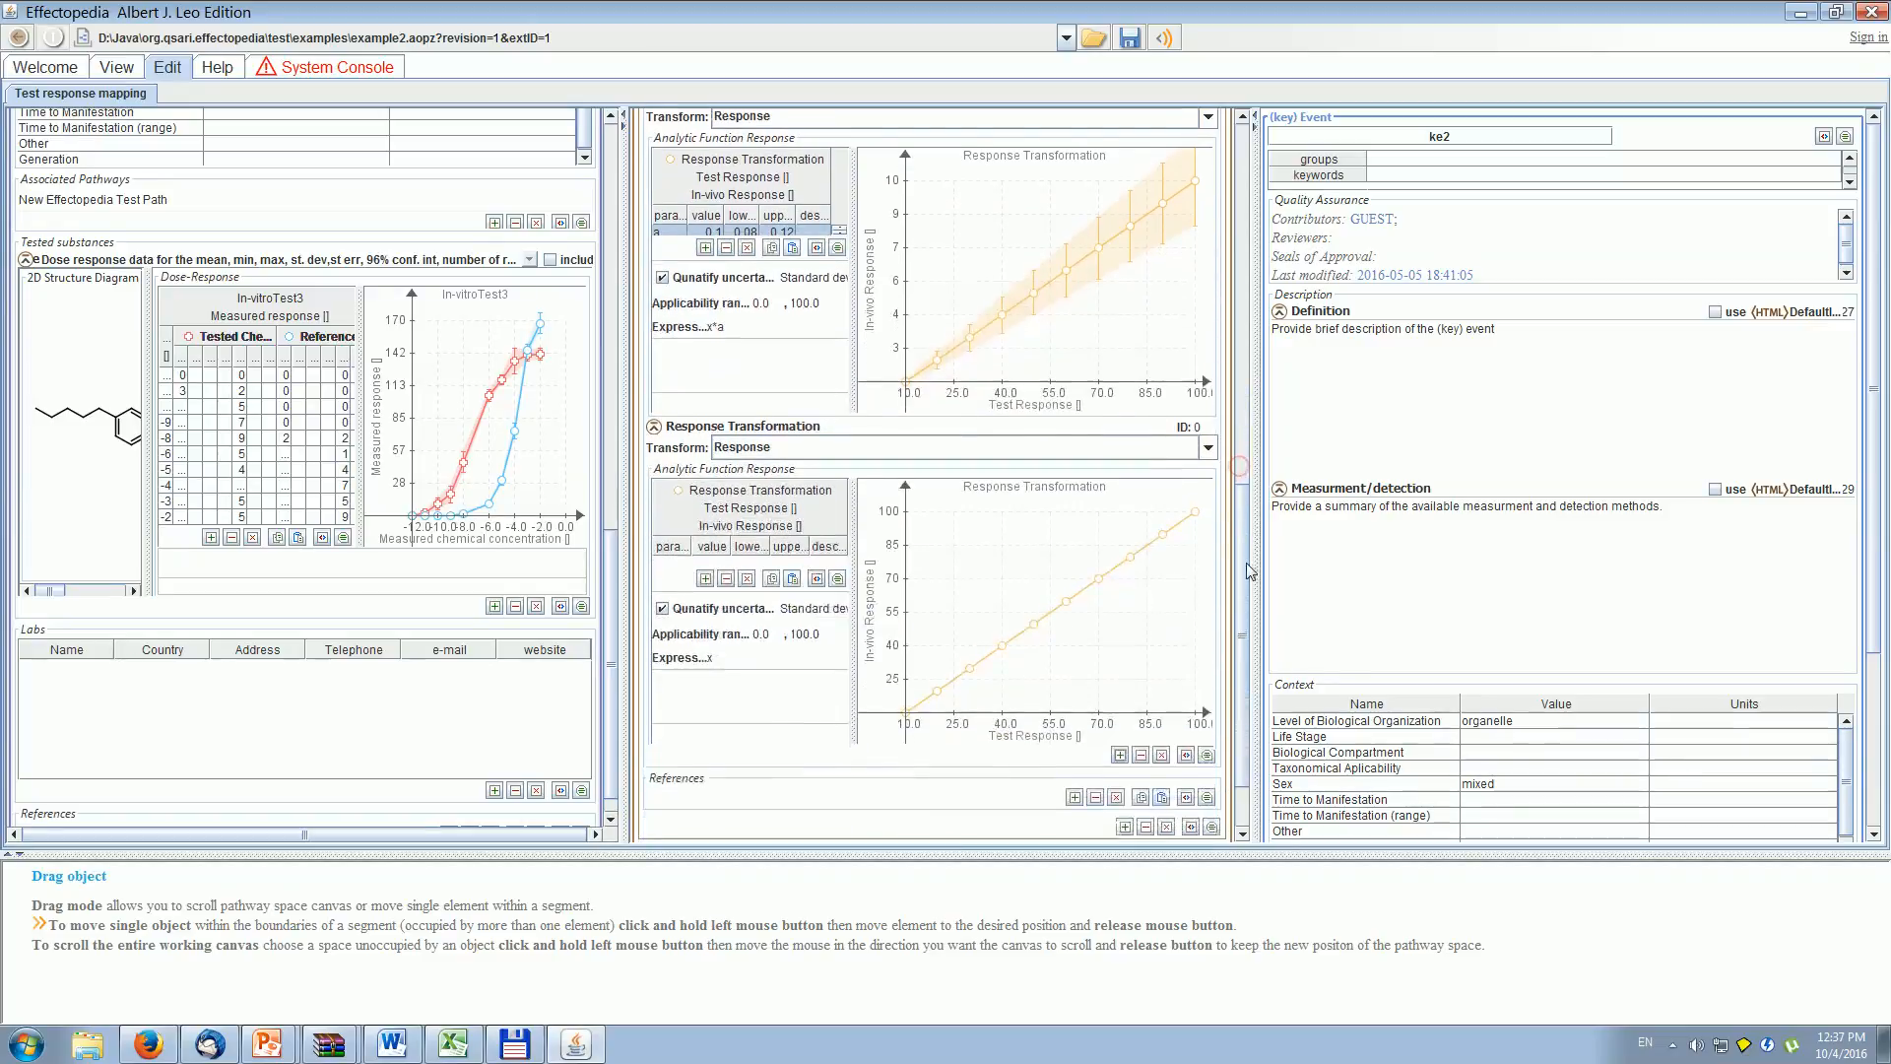
left_click(1207, 448)
left_click(970, 503)
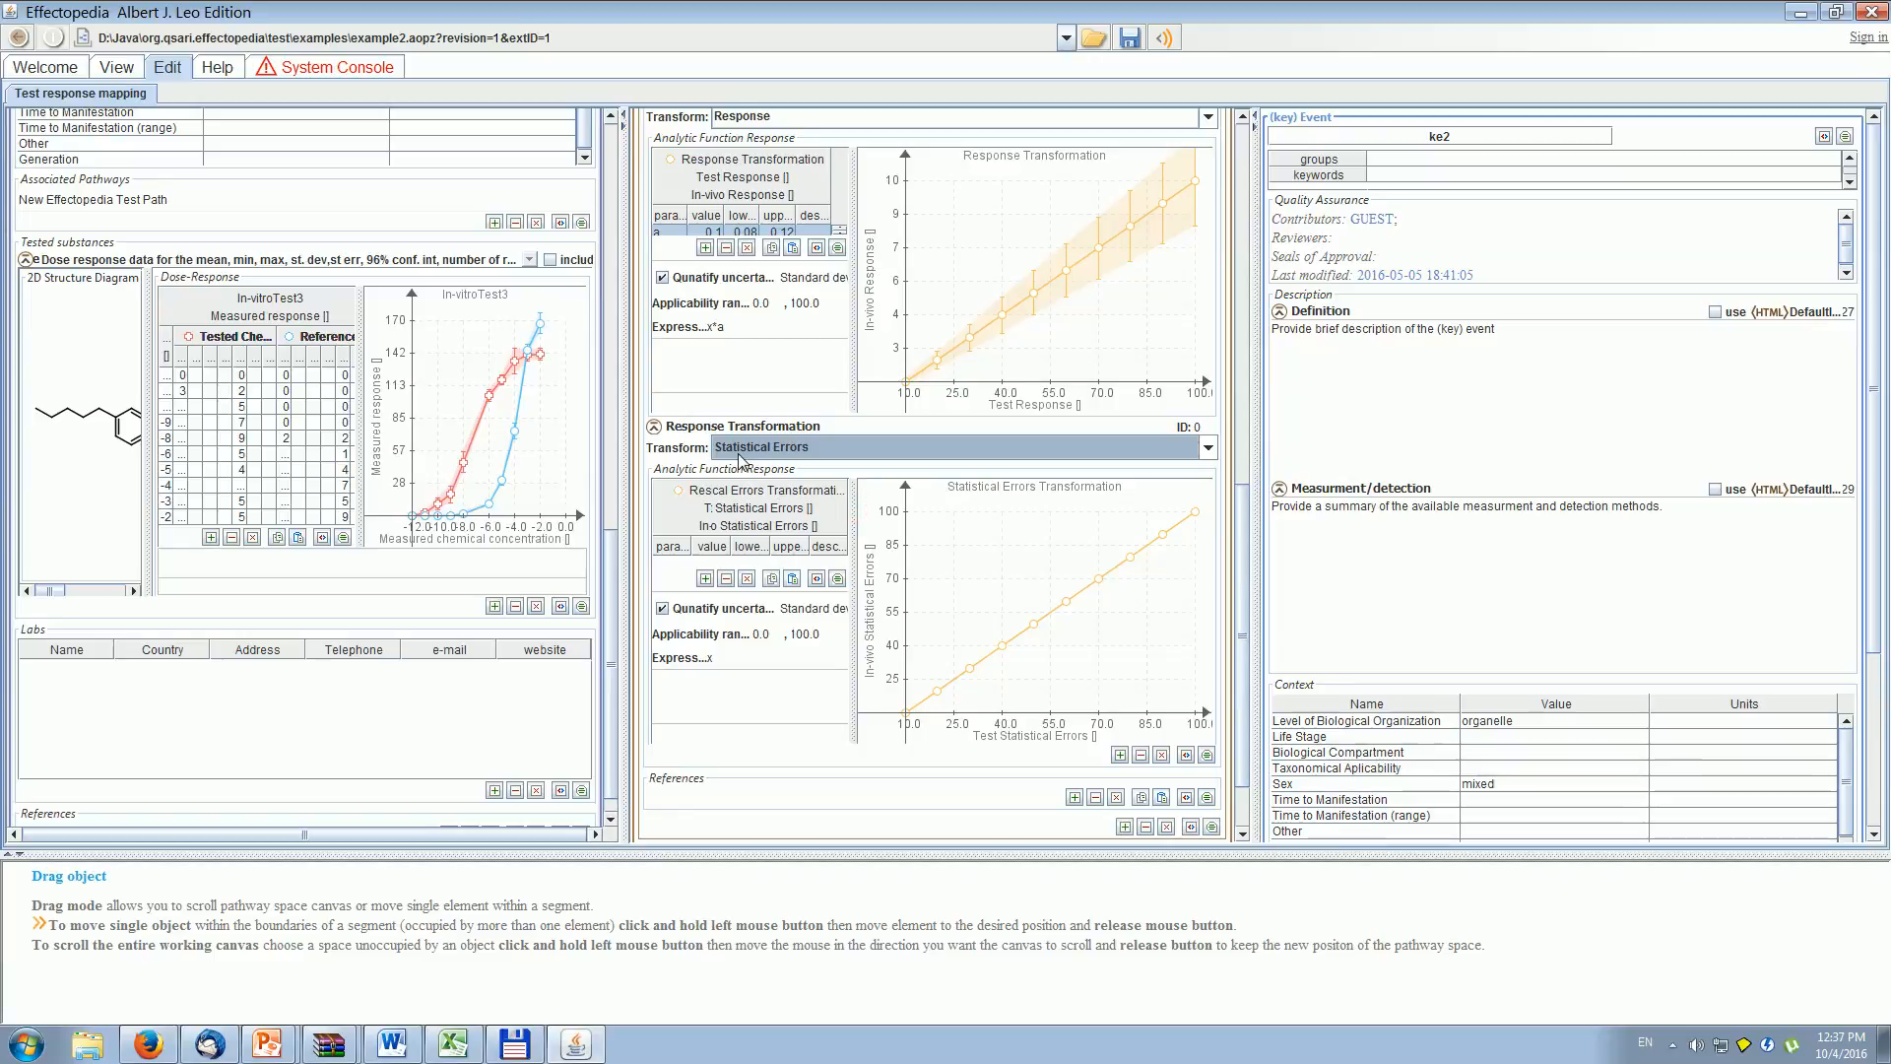
- Add parameter b with value 0.1 to the Statistical Errors function and extend its expression with a multiplication
left_click(705, 578)
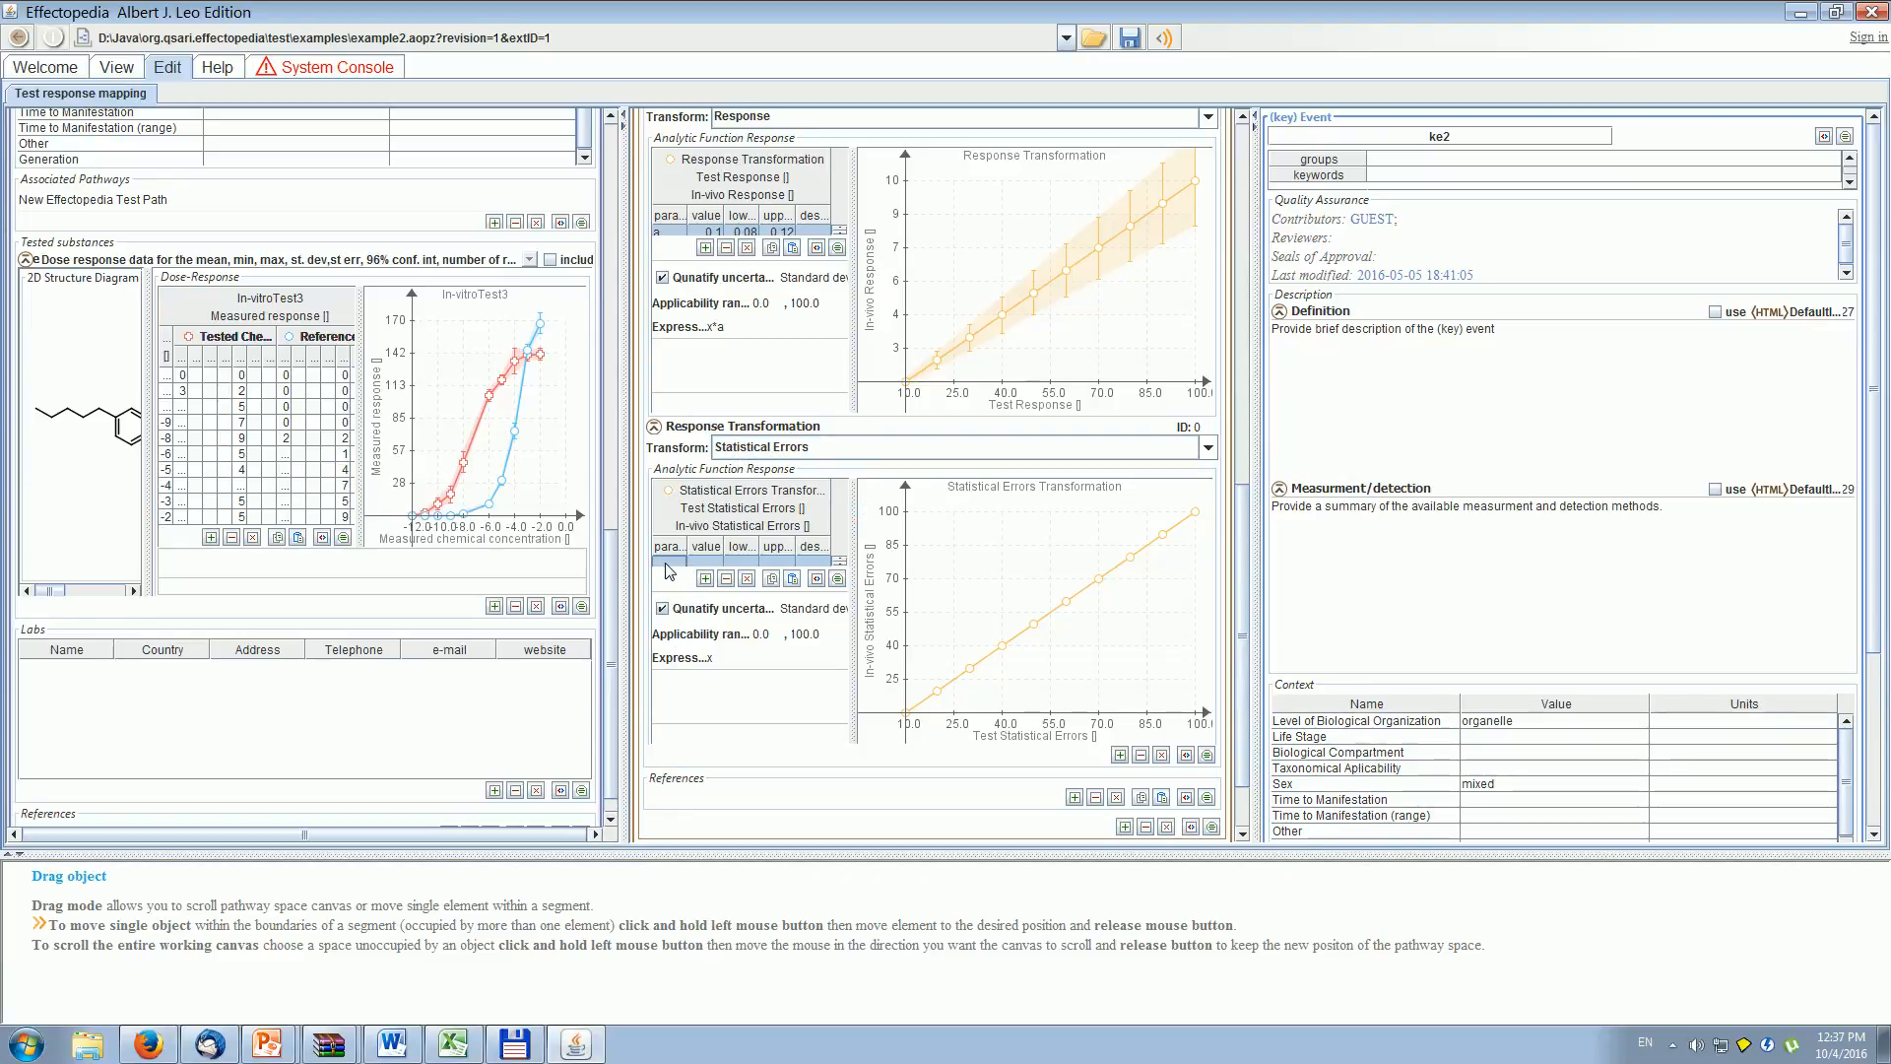
type("b")
left_click(707, 562)
type("0.1")
key("Return")
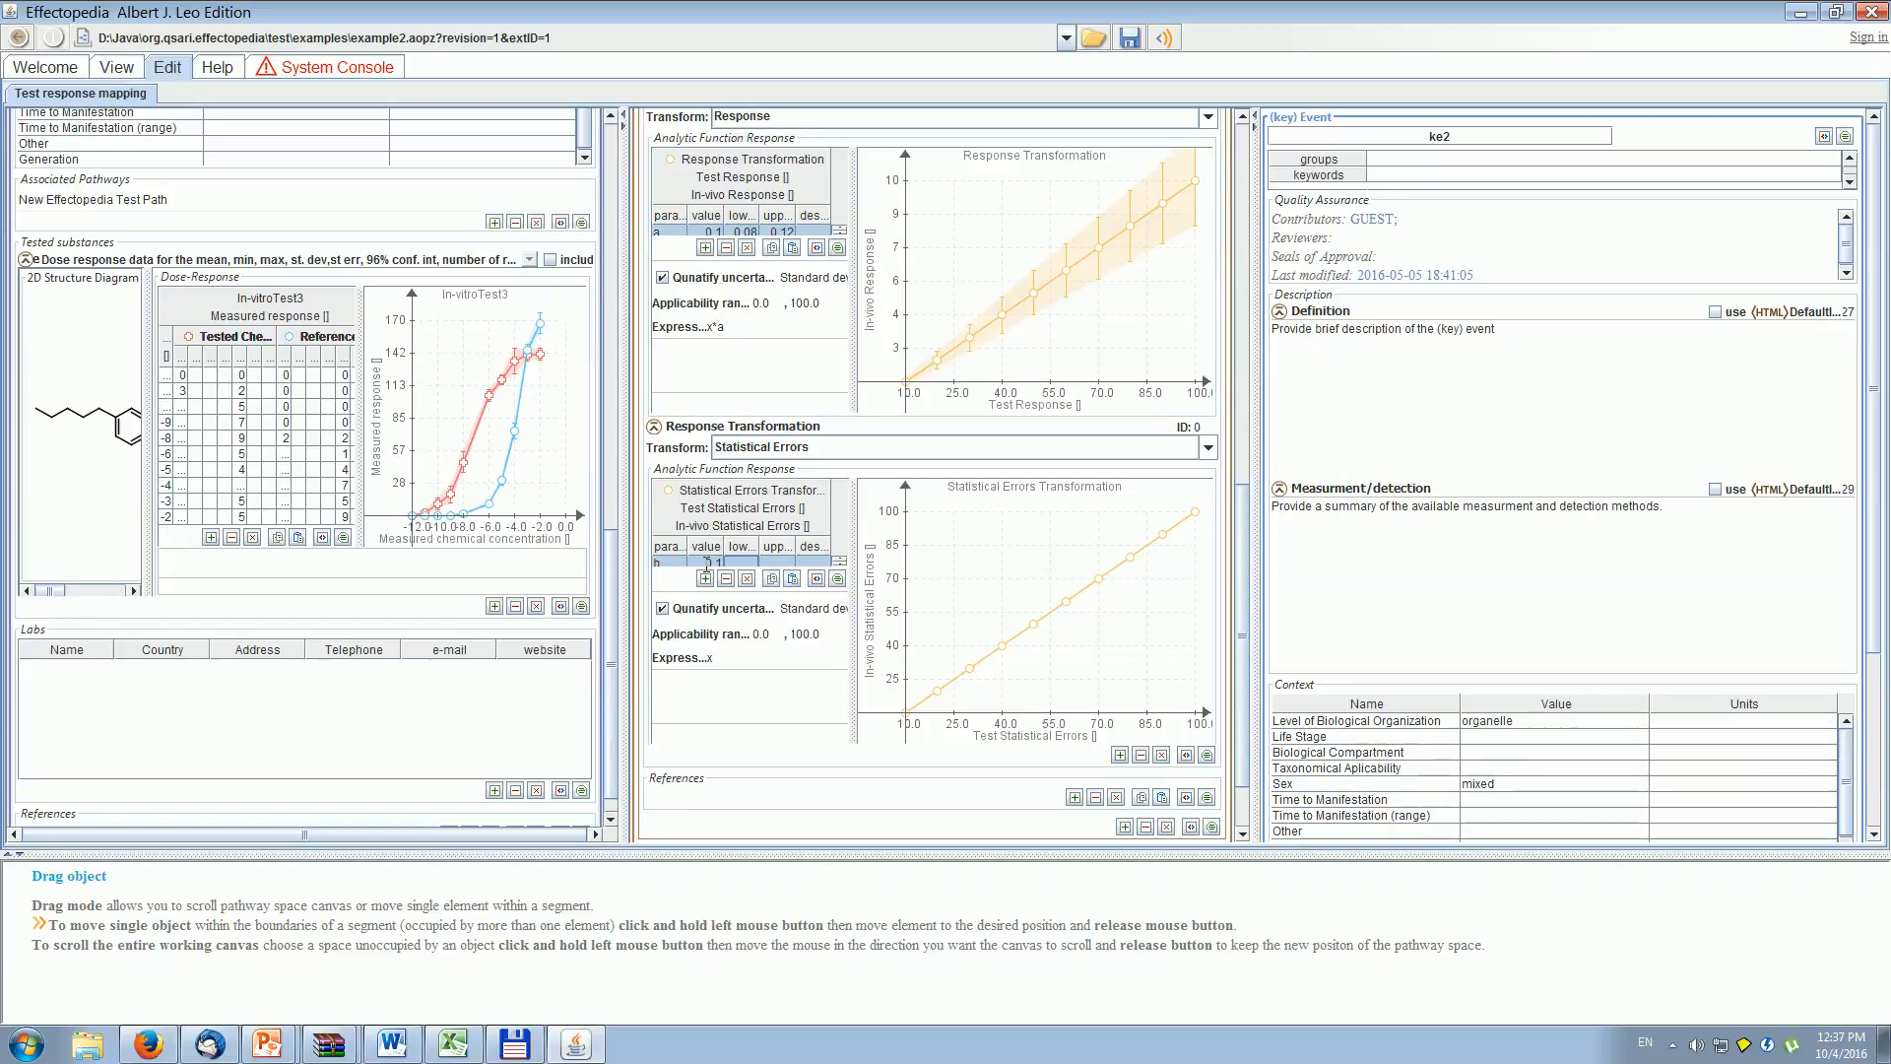
left_click(734, 655)
type("*")
- Return to the pathway diagram and open the mie1 to ke2 event relationship to inspect its response-response relationship data and graph
left_click(116, 66)
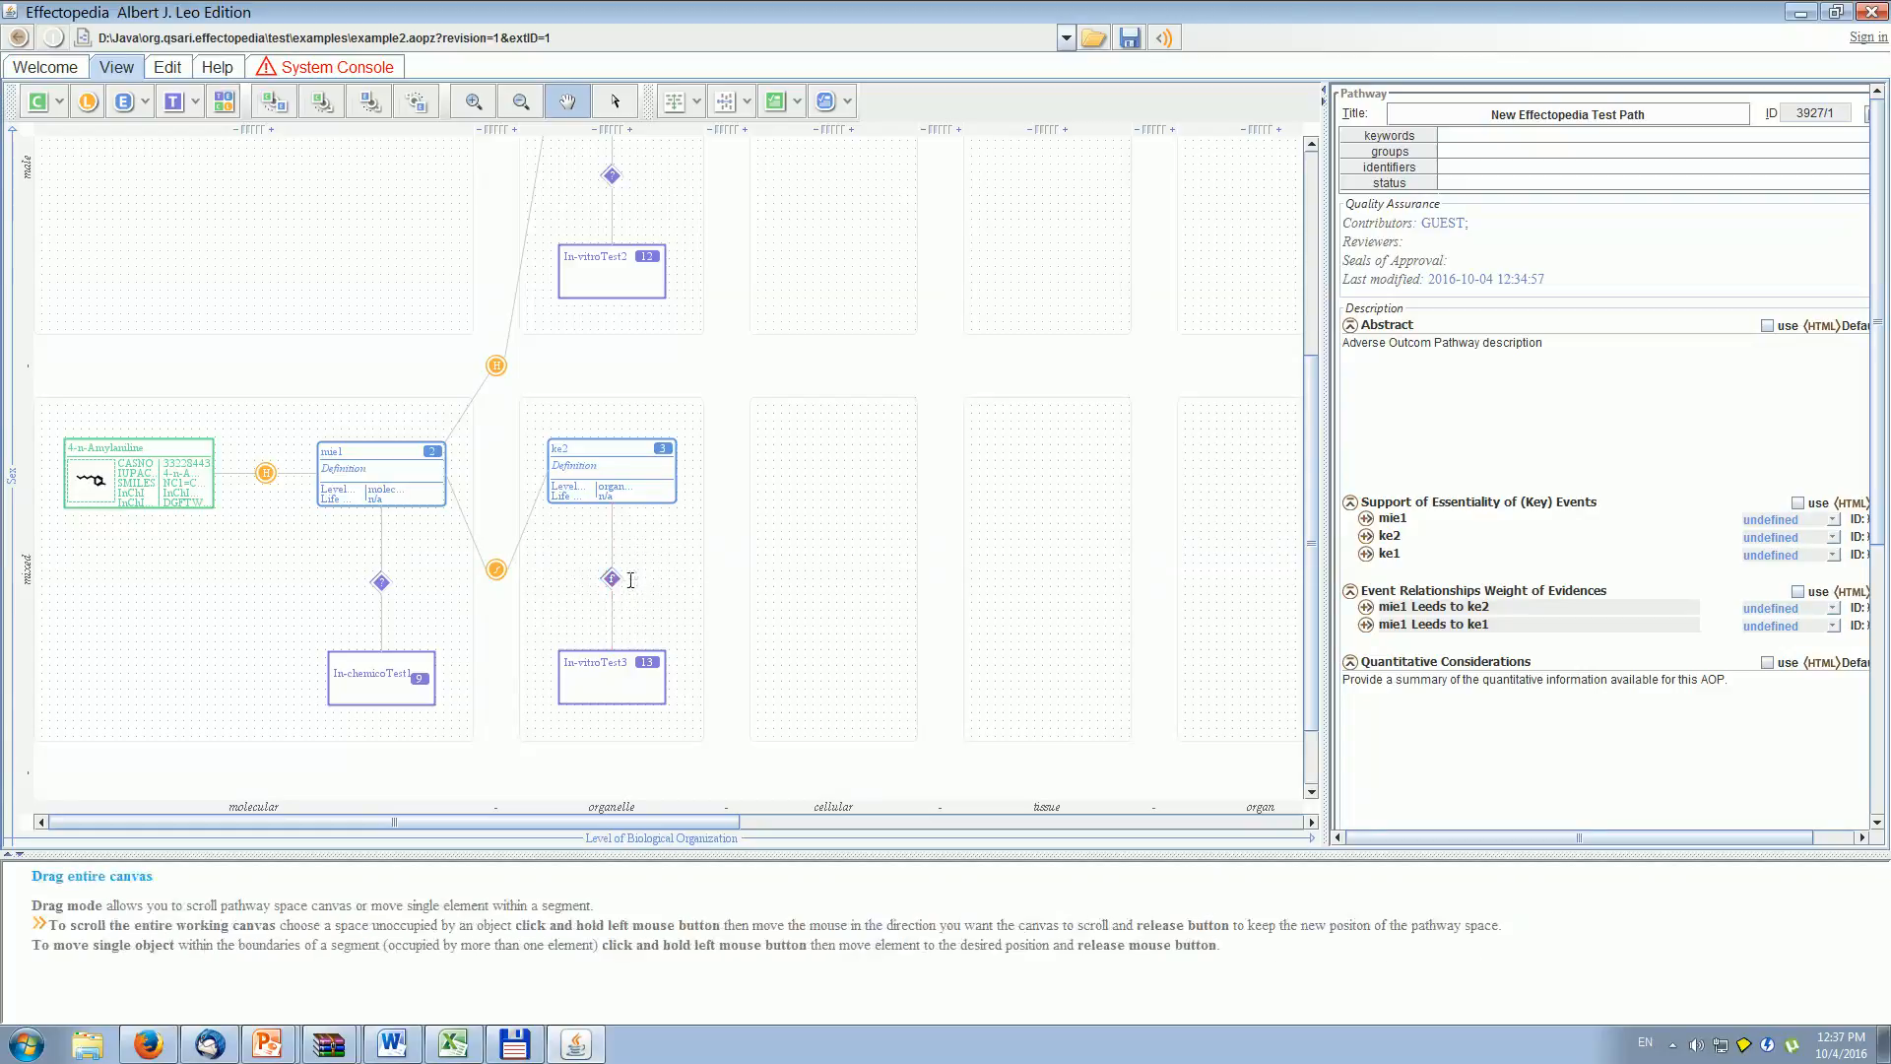
double_click(494, 568)
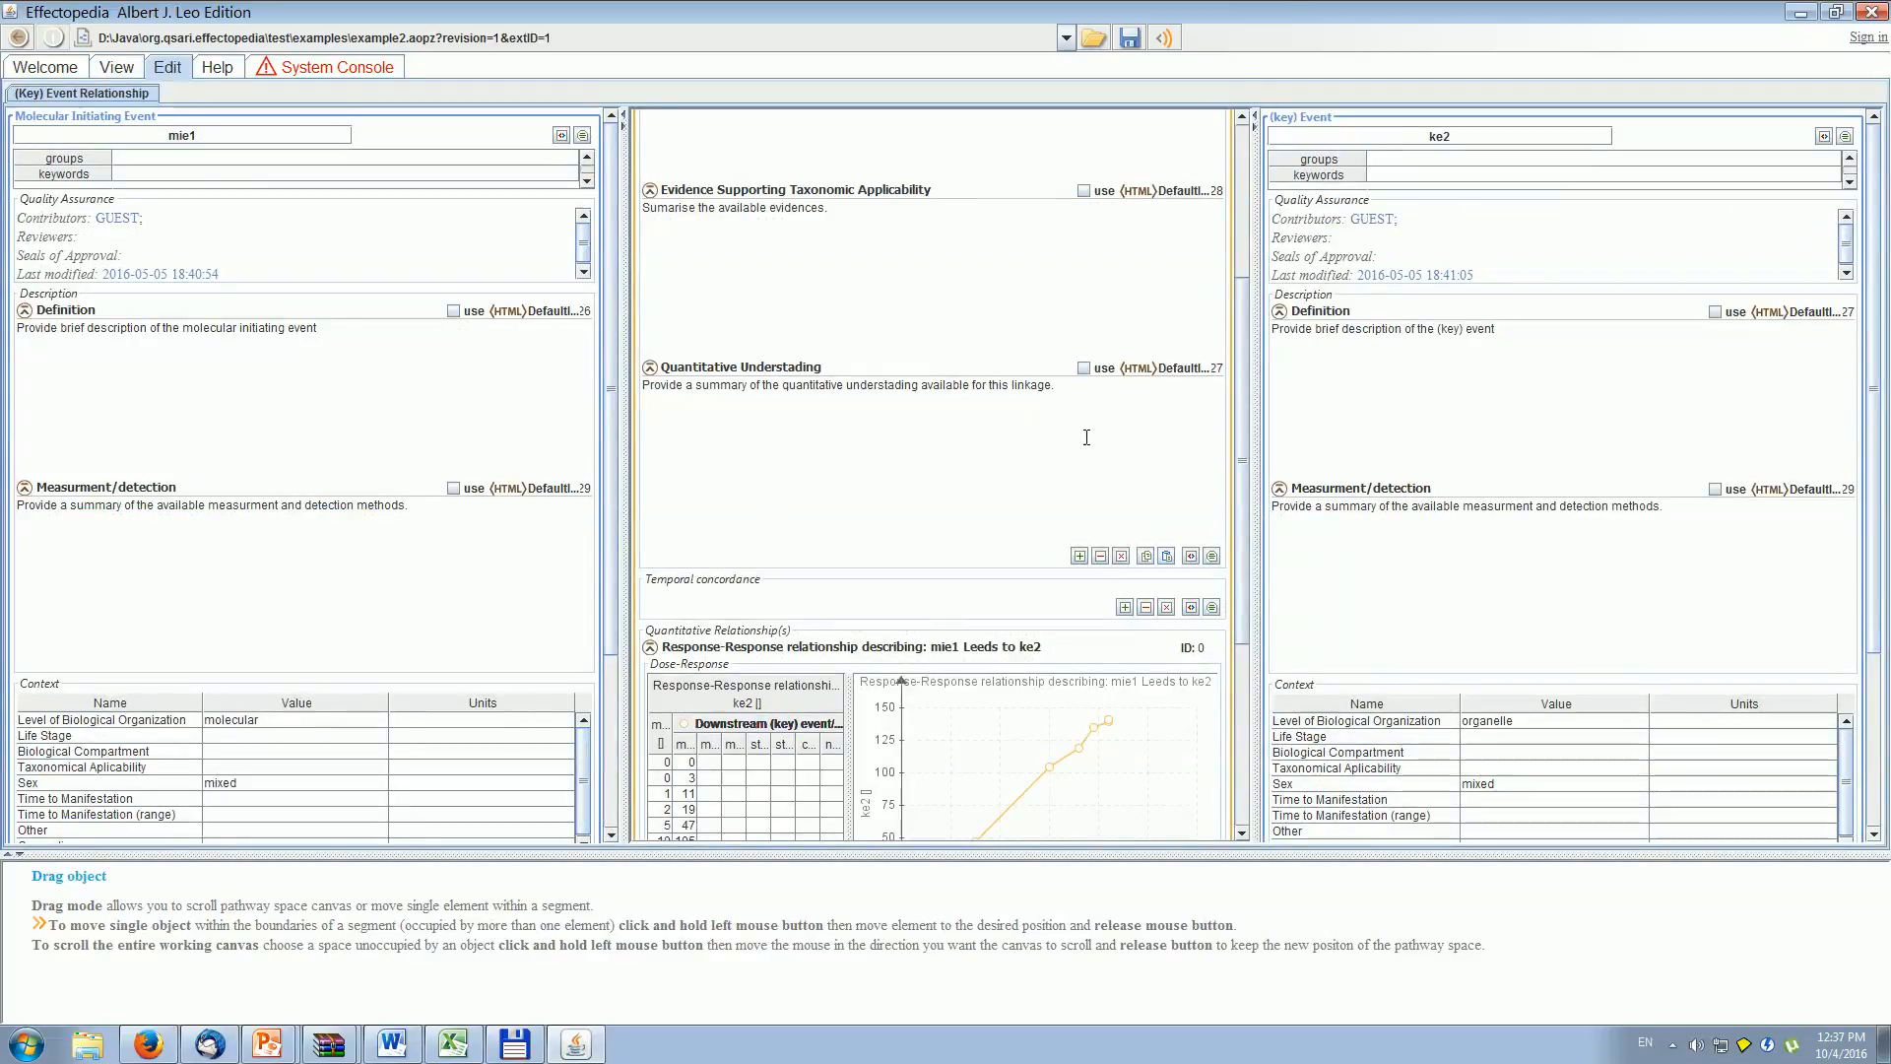
scroll(1251, 504, "down", 5)
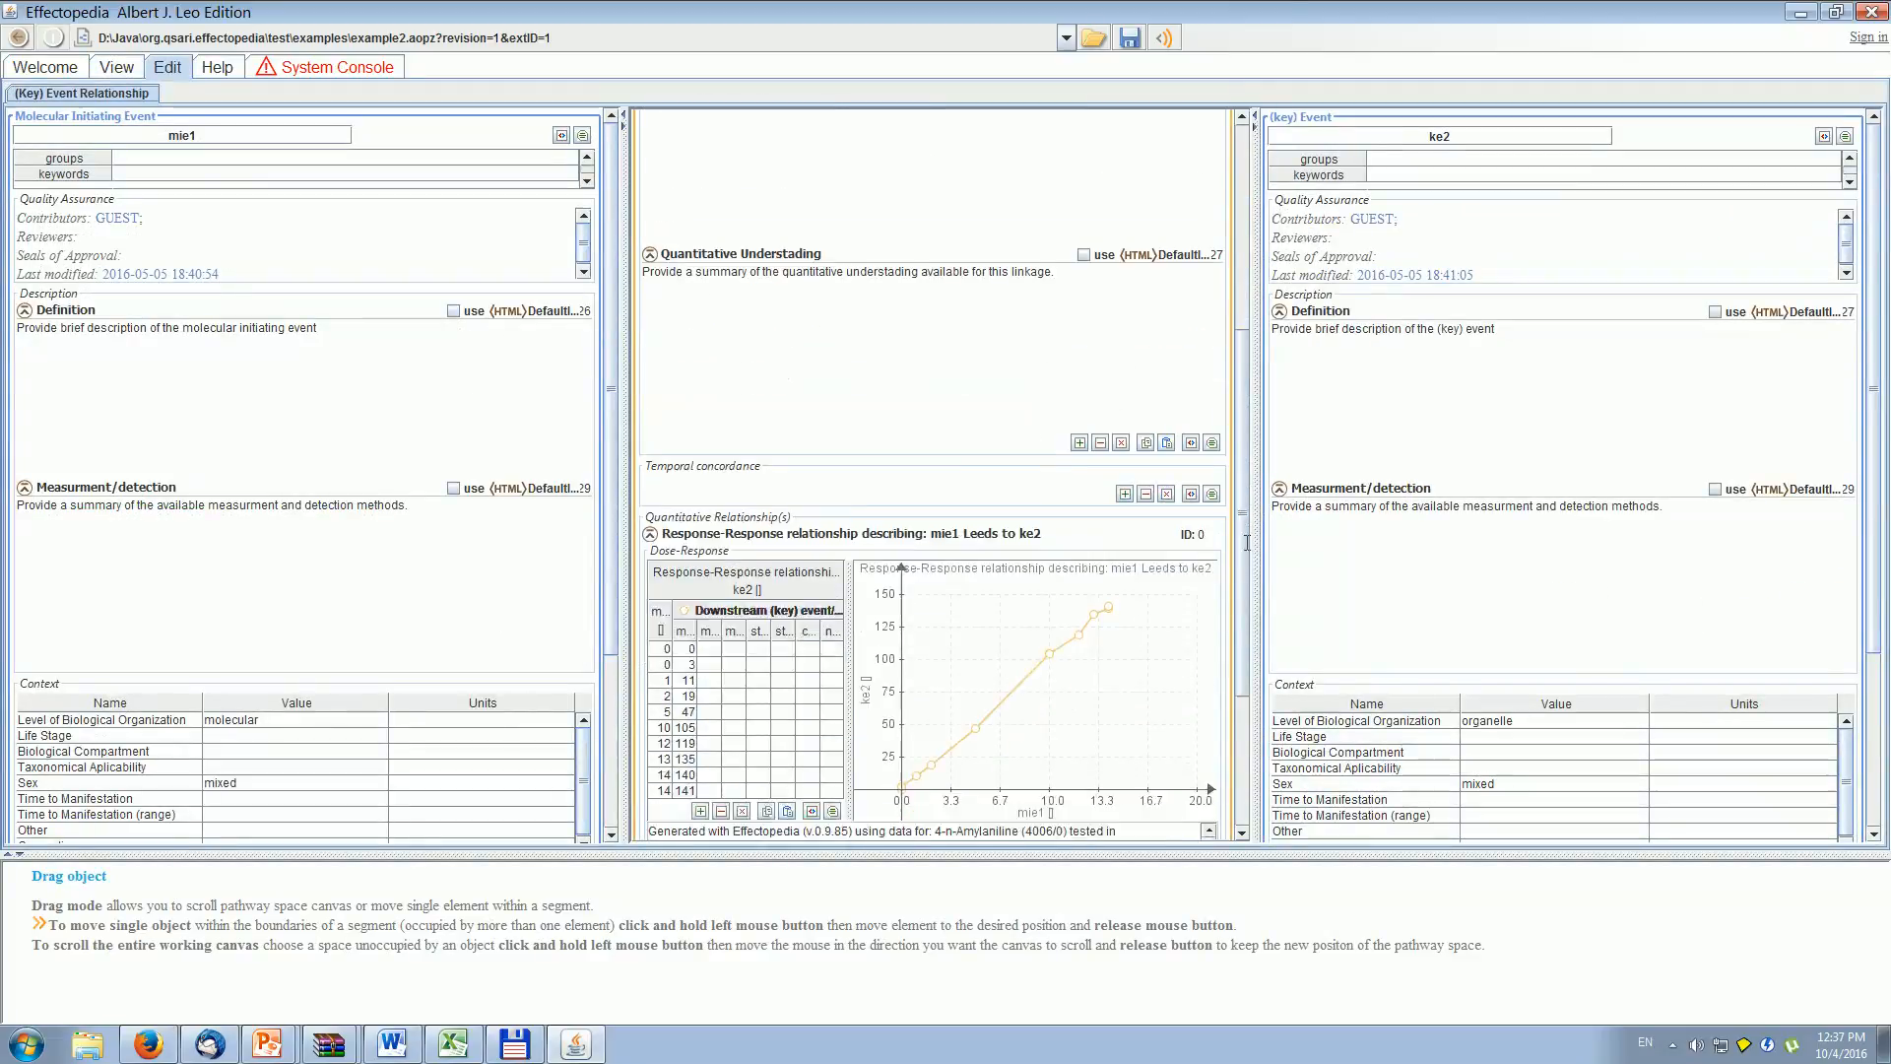
- Expand the experimental data under the mie1 to ke2 support evidences and examine the transformed dose responses and test mappings
left_click(655, 653)
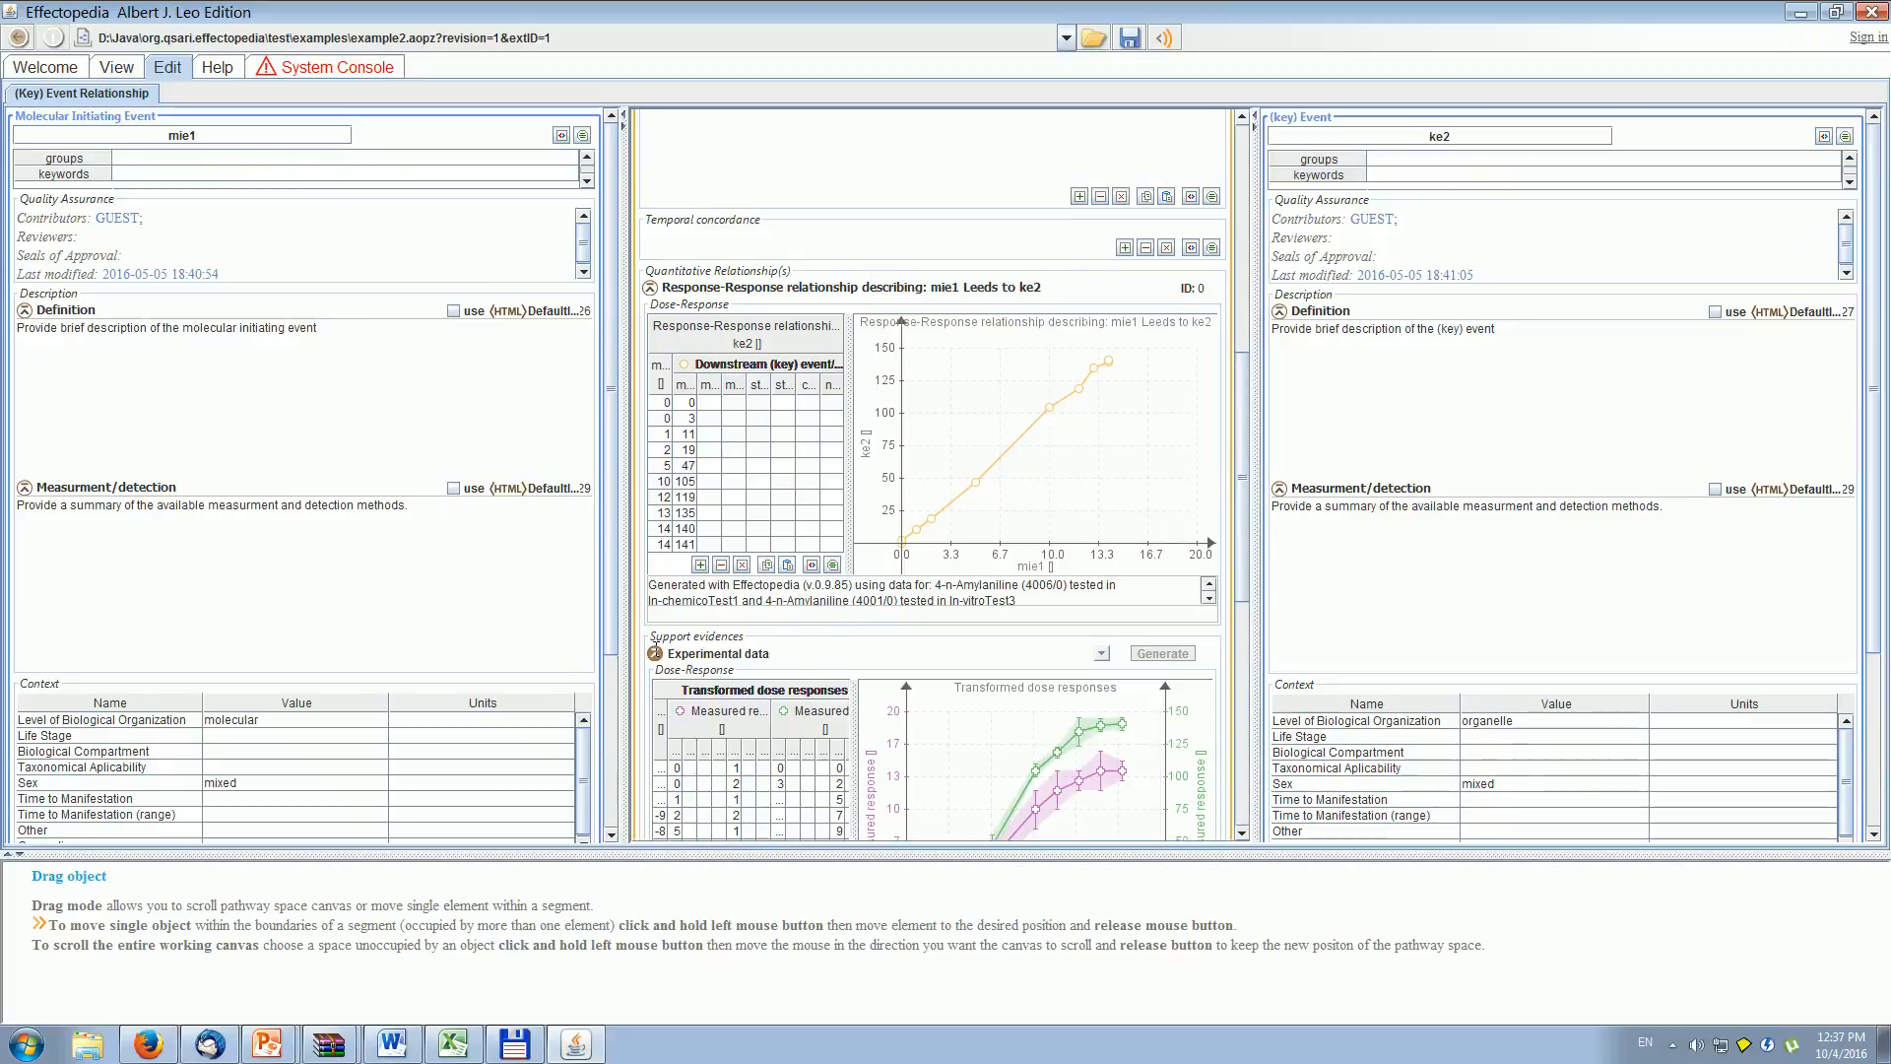
left_click_drag(1247, 496, 1235, 651)
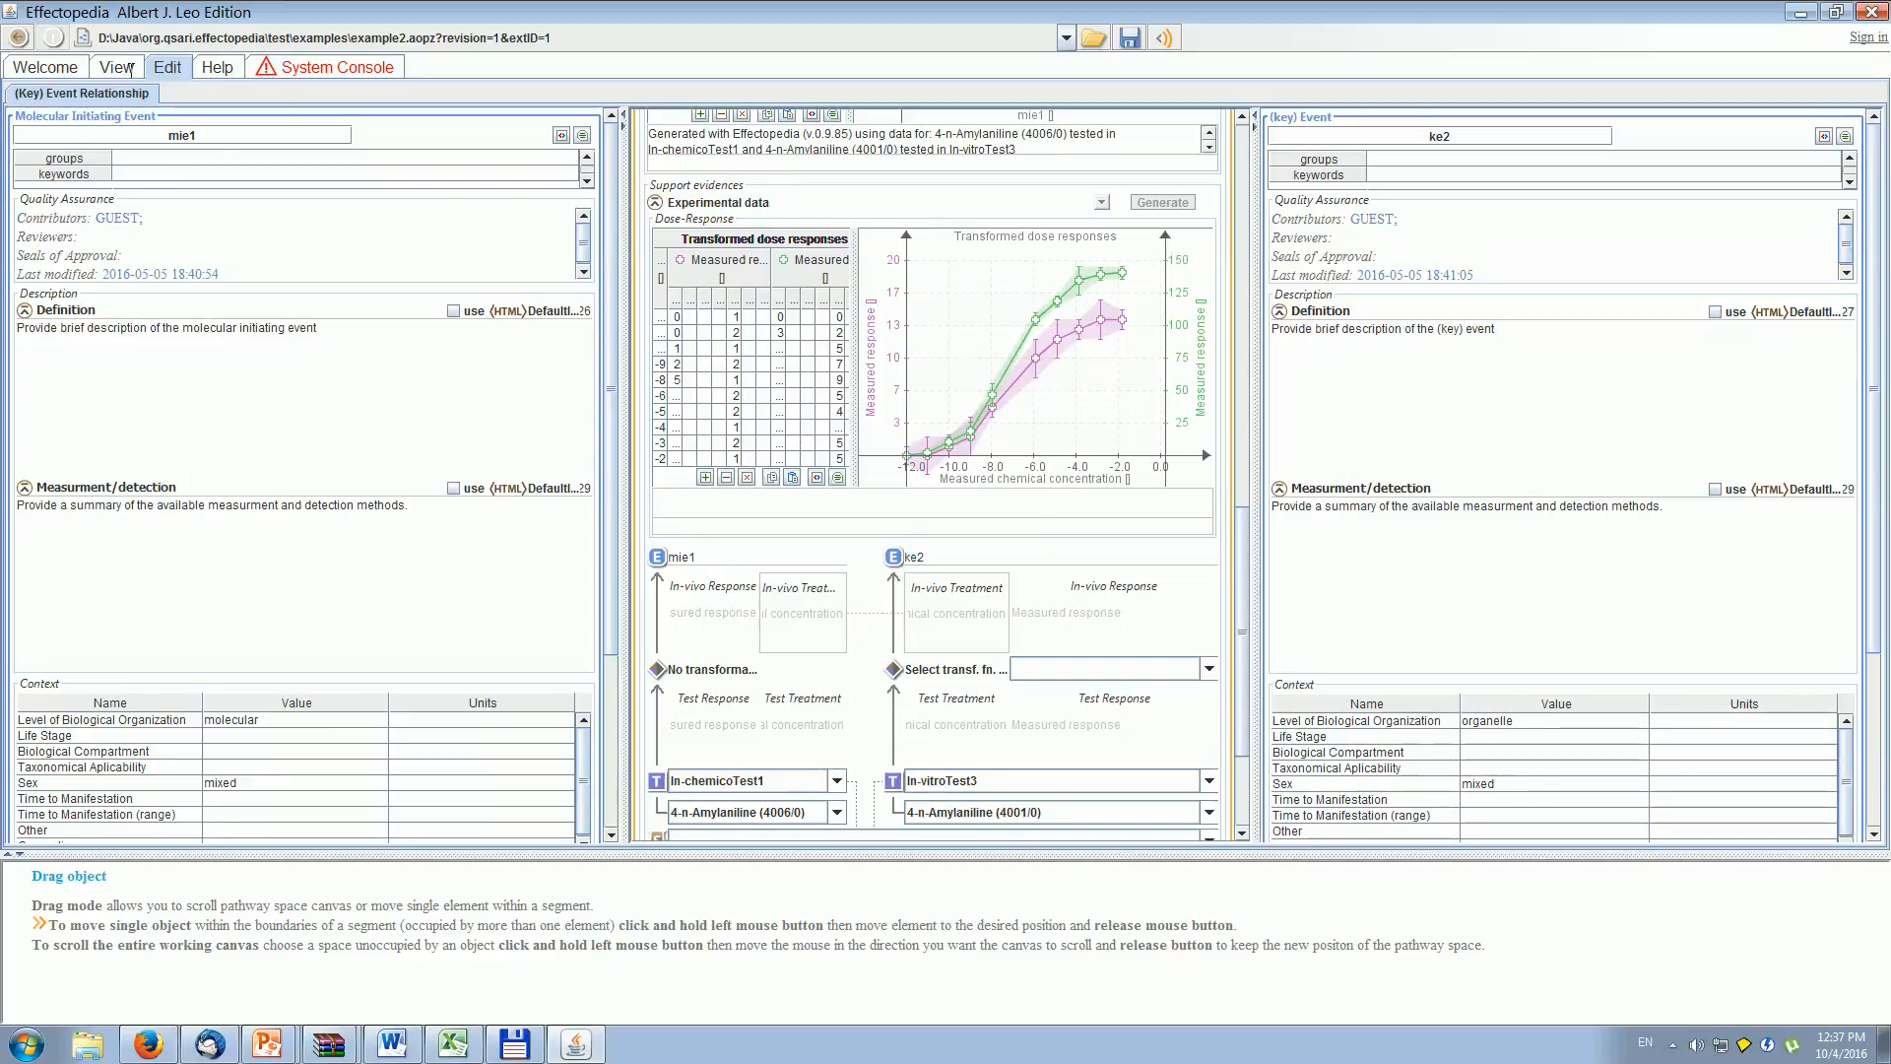
- Open In-vitroTest3 from the pathway diagram and rename the measured response of its 4-n-Amylaniline dose-response data to KE2 response
left_click(118, 69)
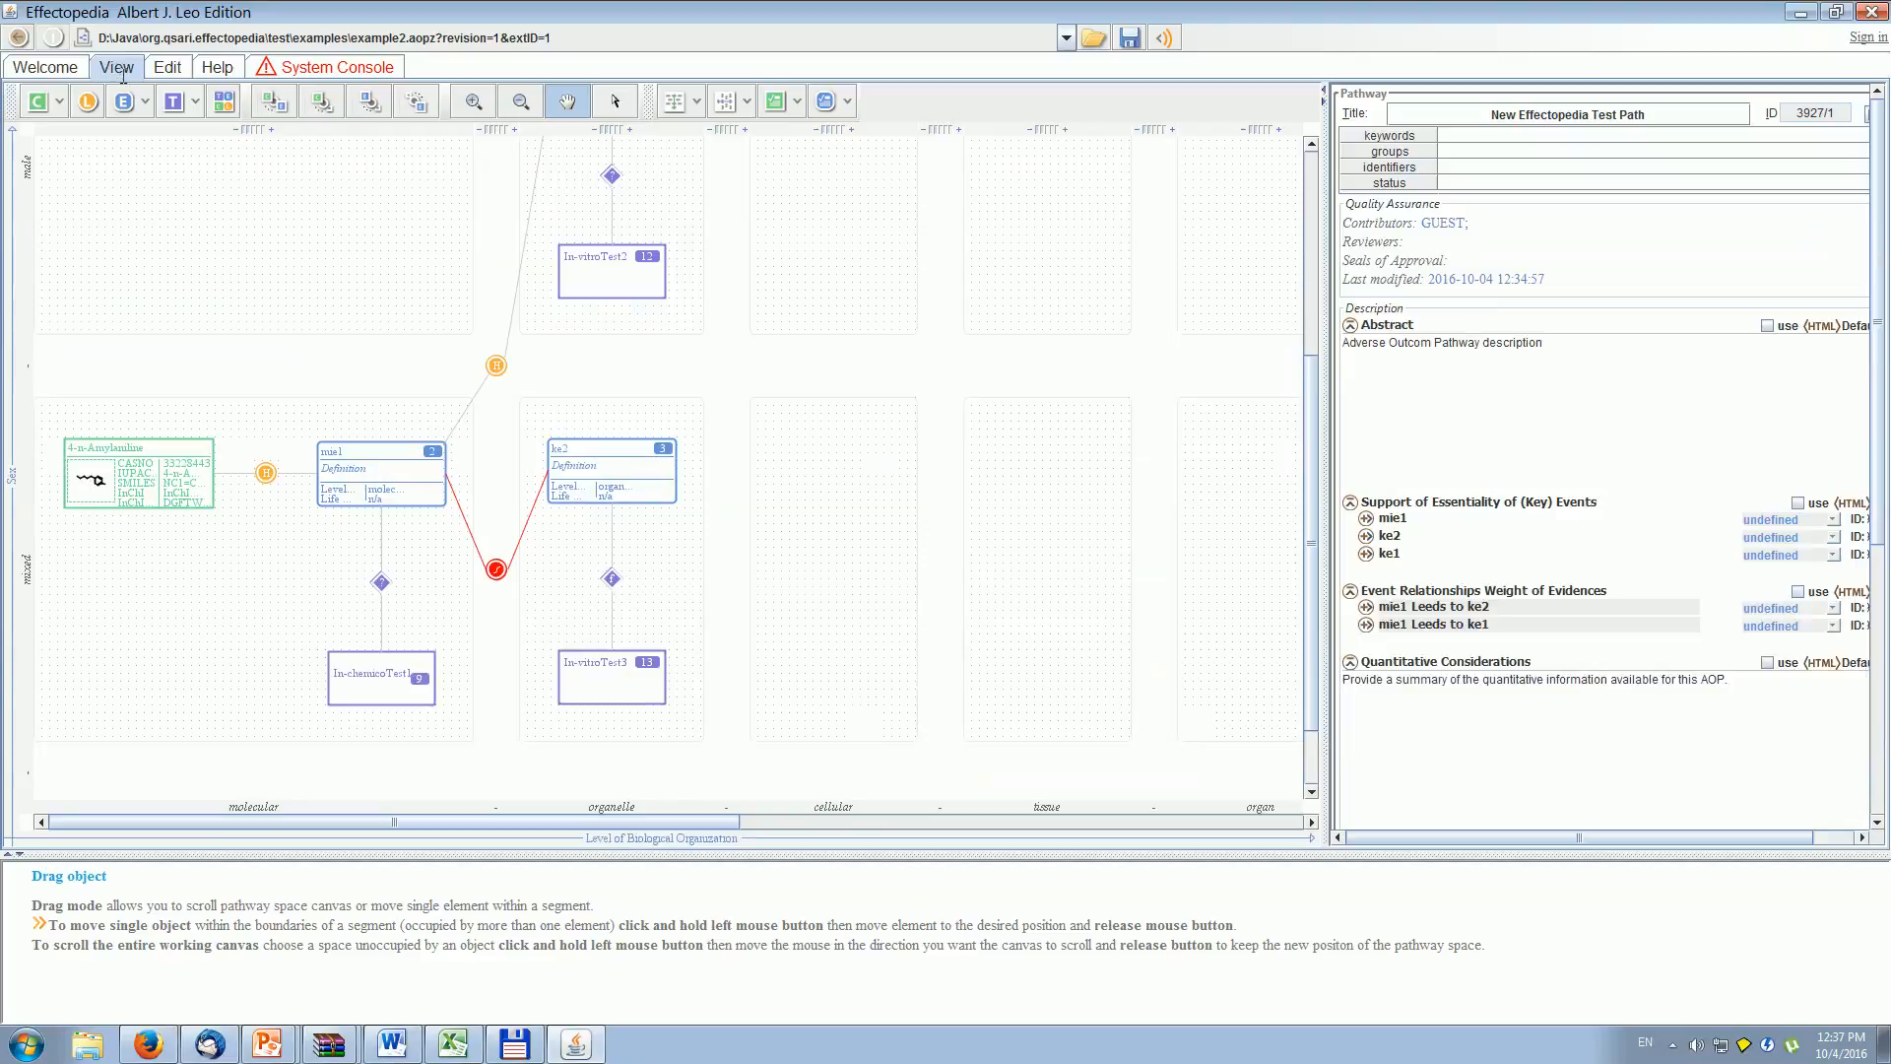
double_click(603, 682)
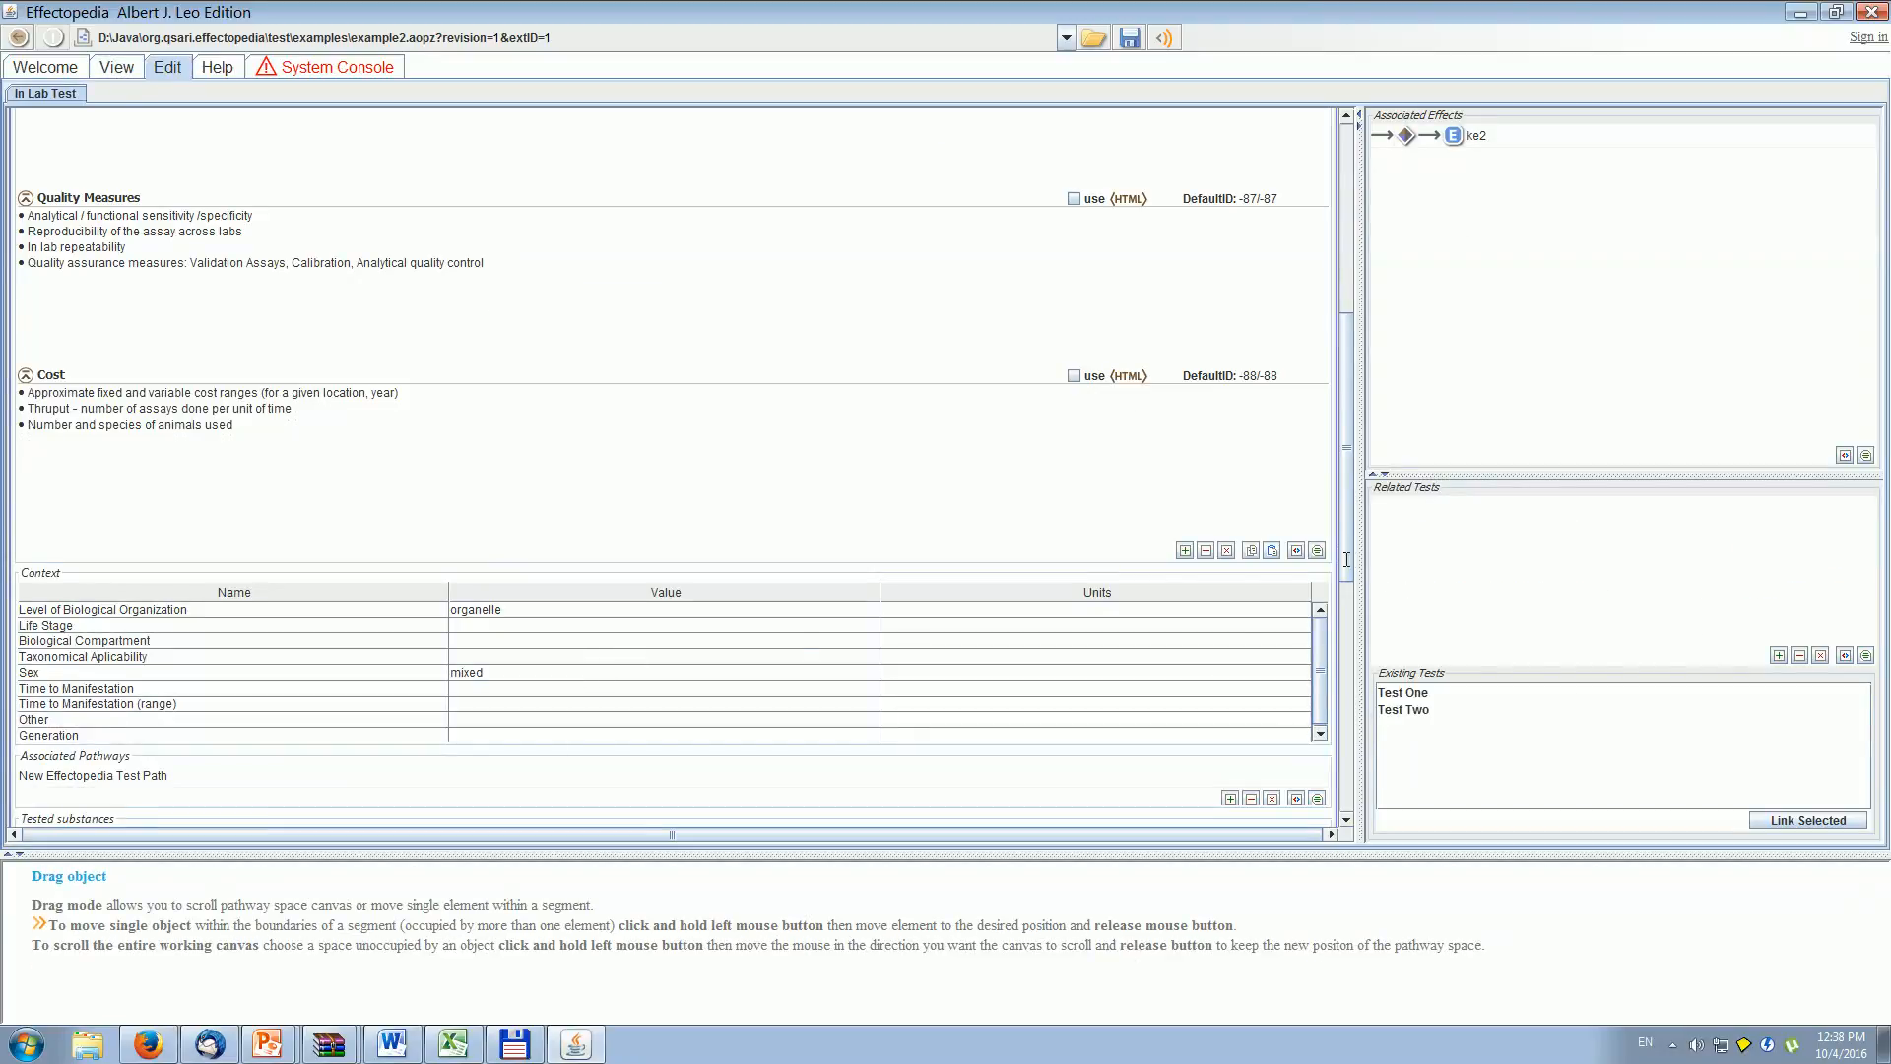
left_click_drag(1344, 554, 1345, 814)
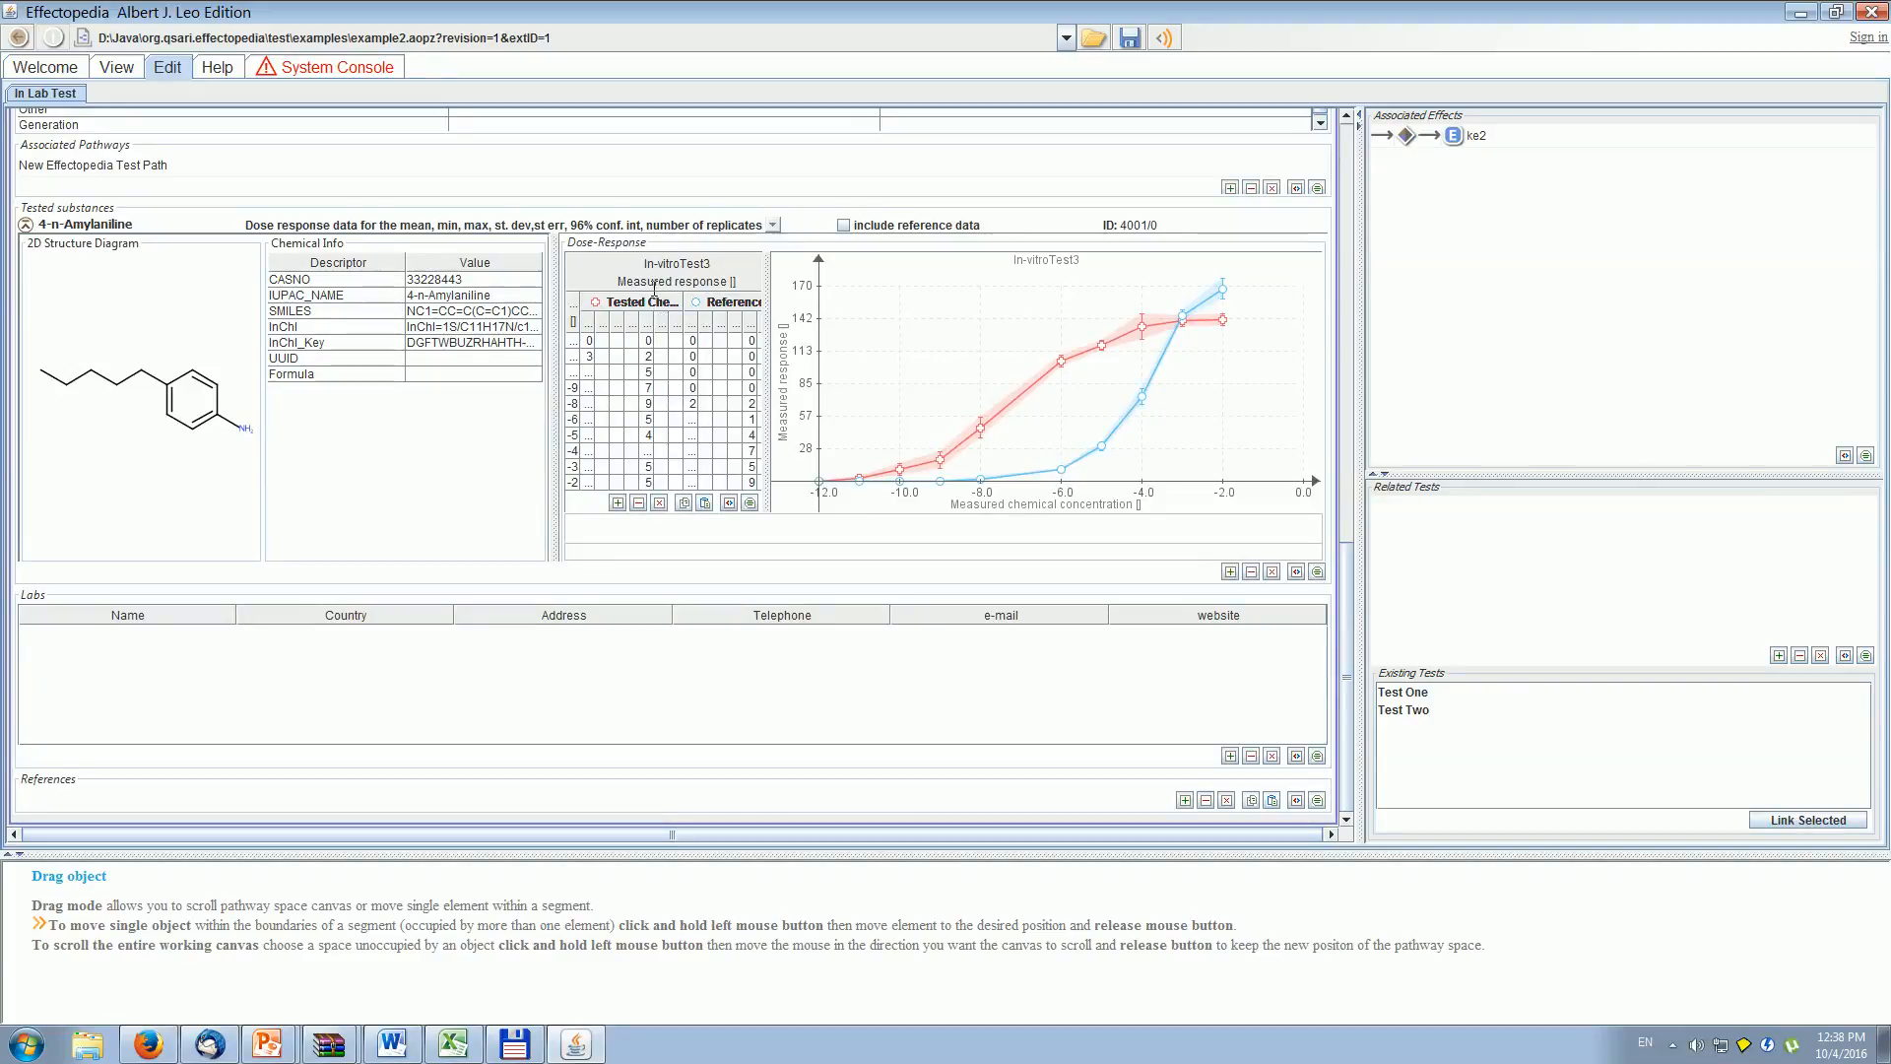
left_click(647, 280)
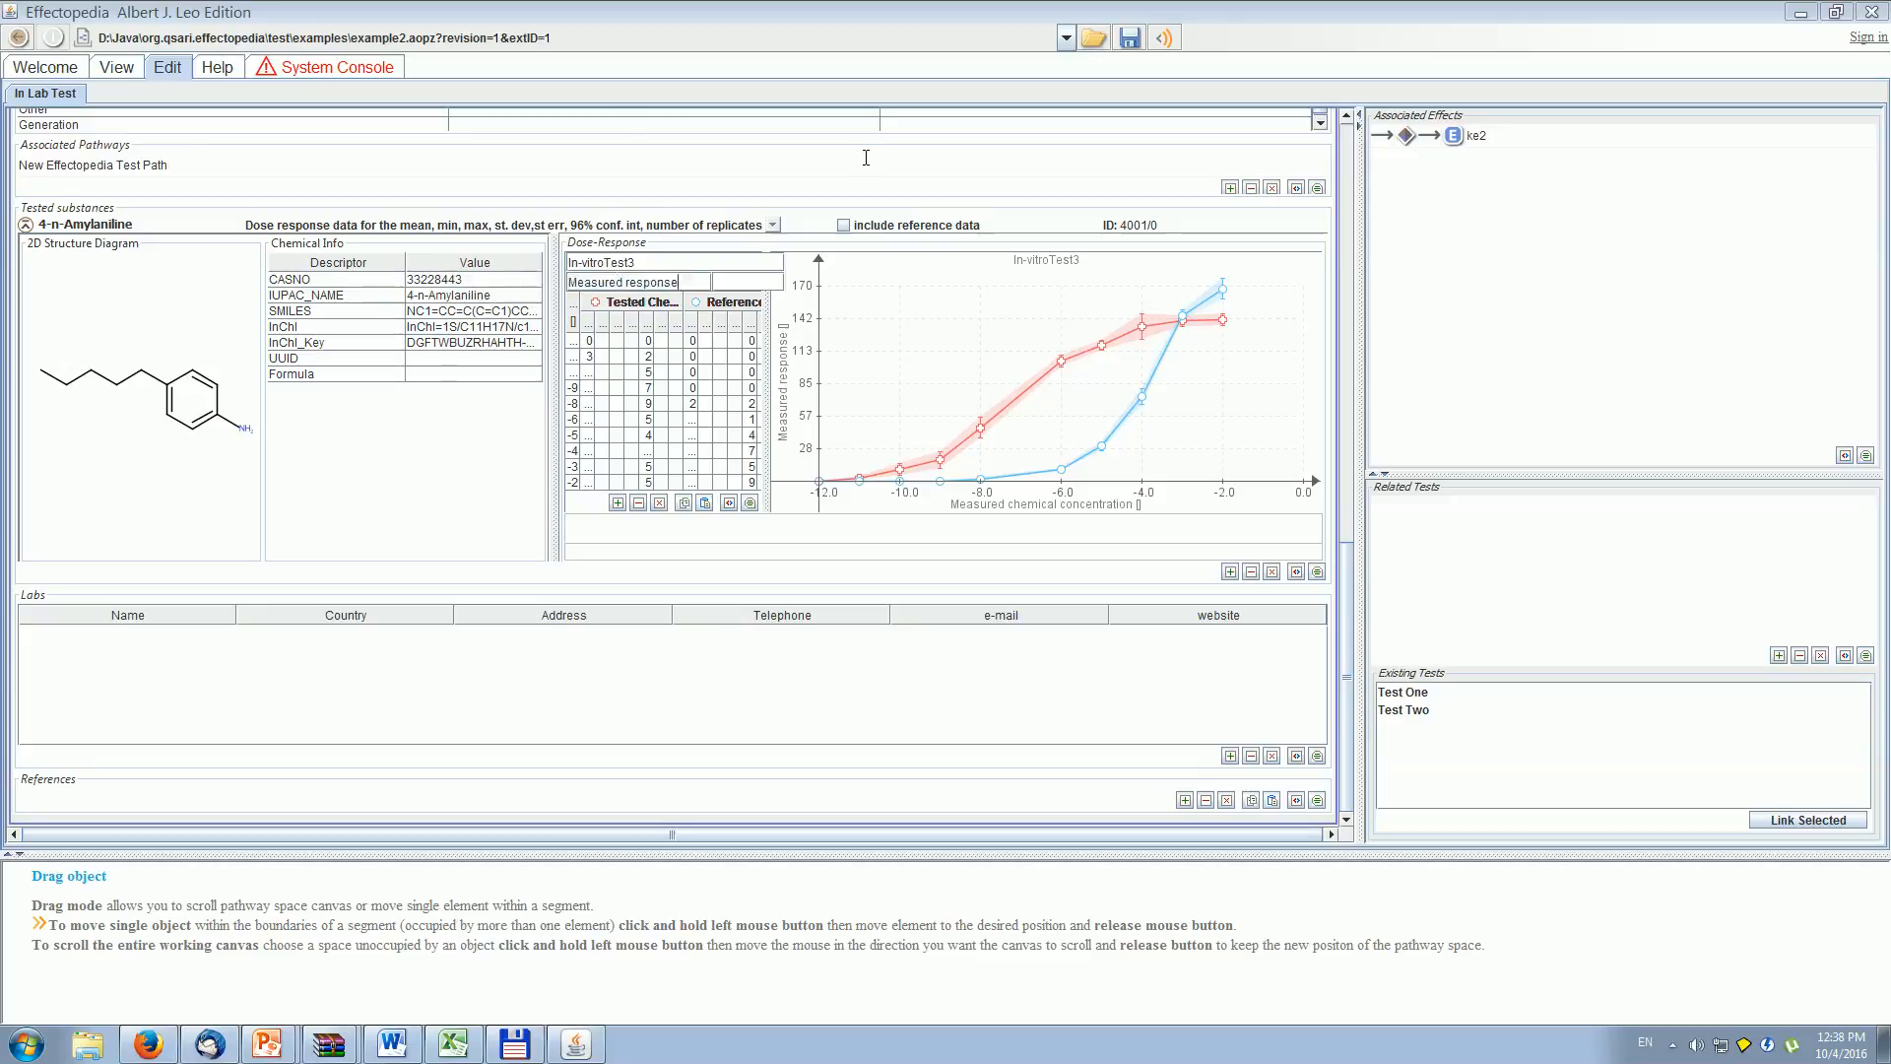
left_click_drag(672, 283, 560, 287)
type("KE@")
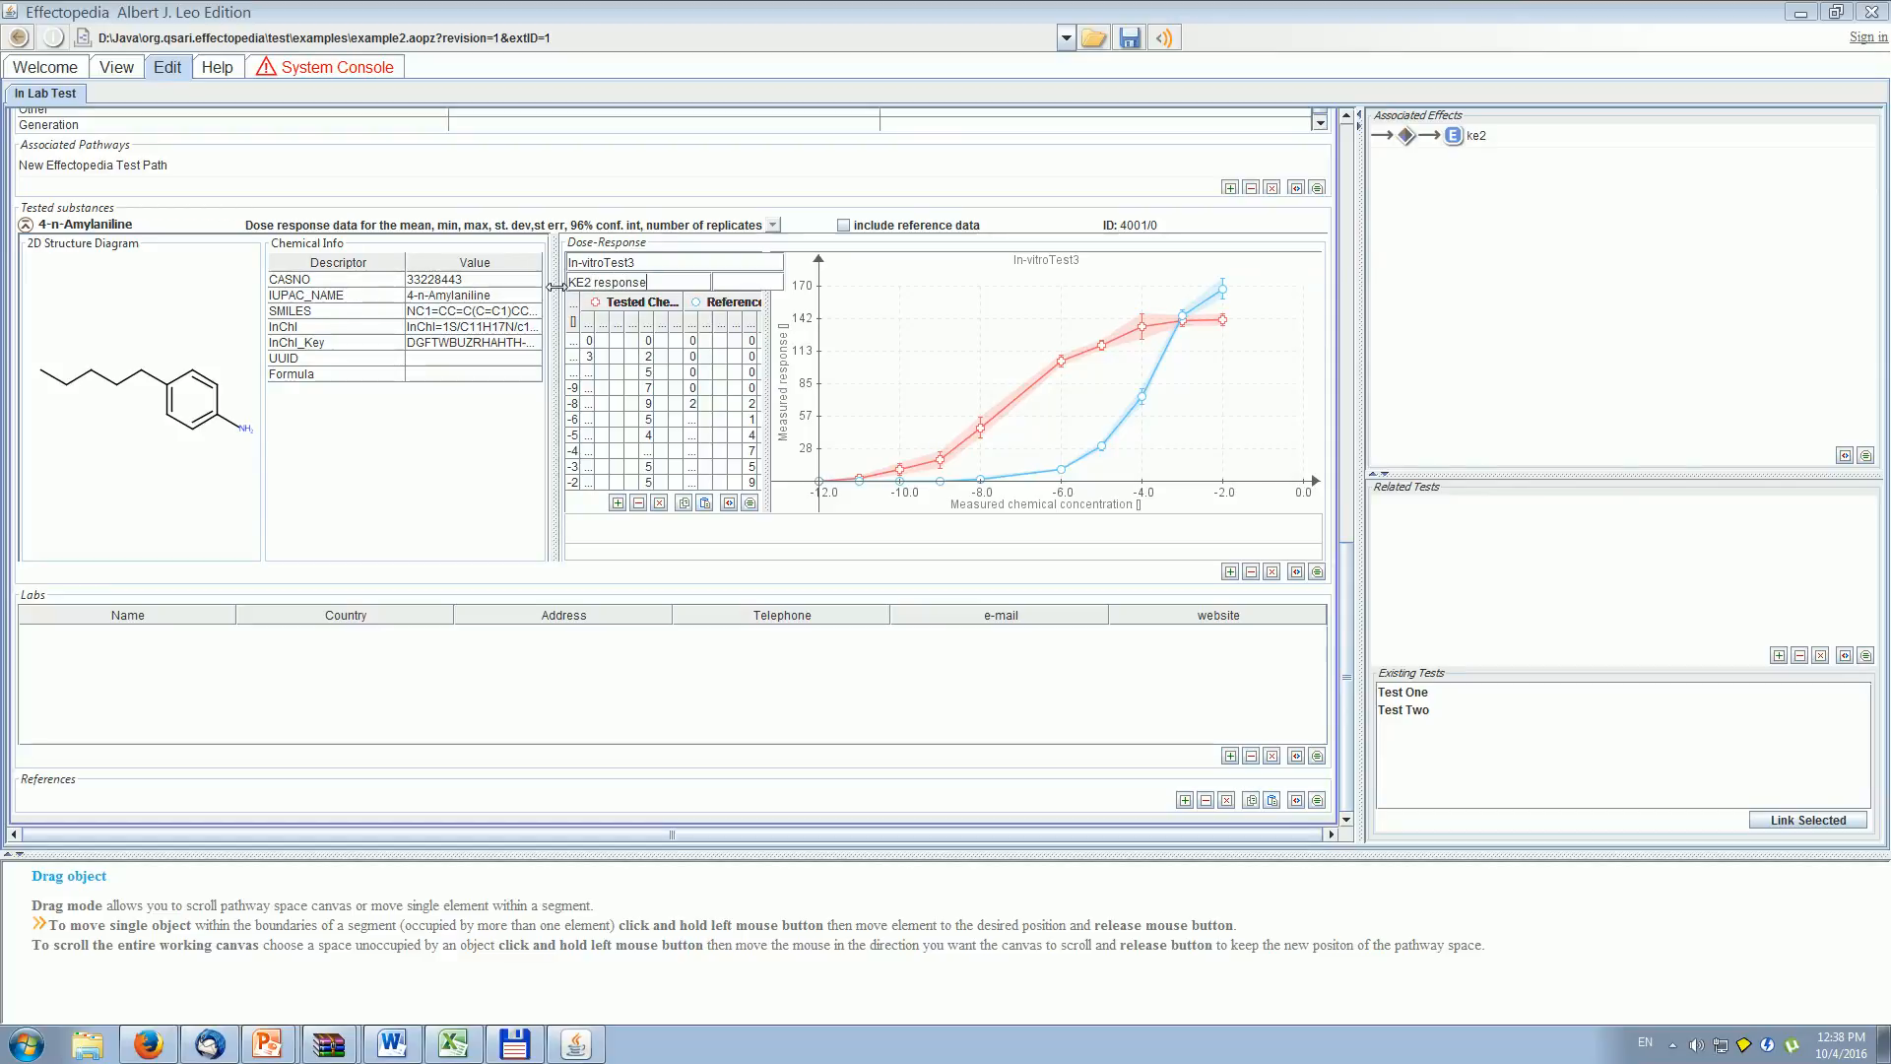
key("Return")
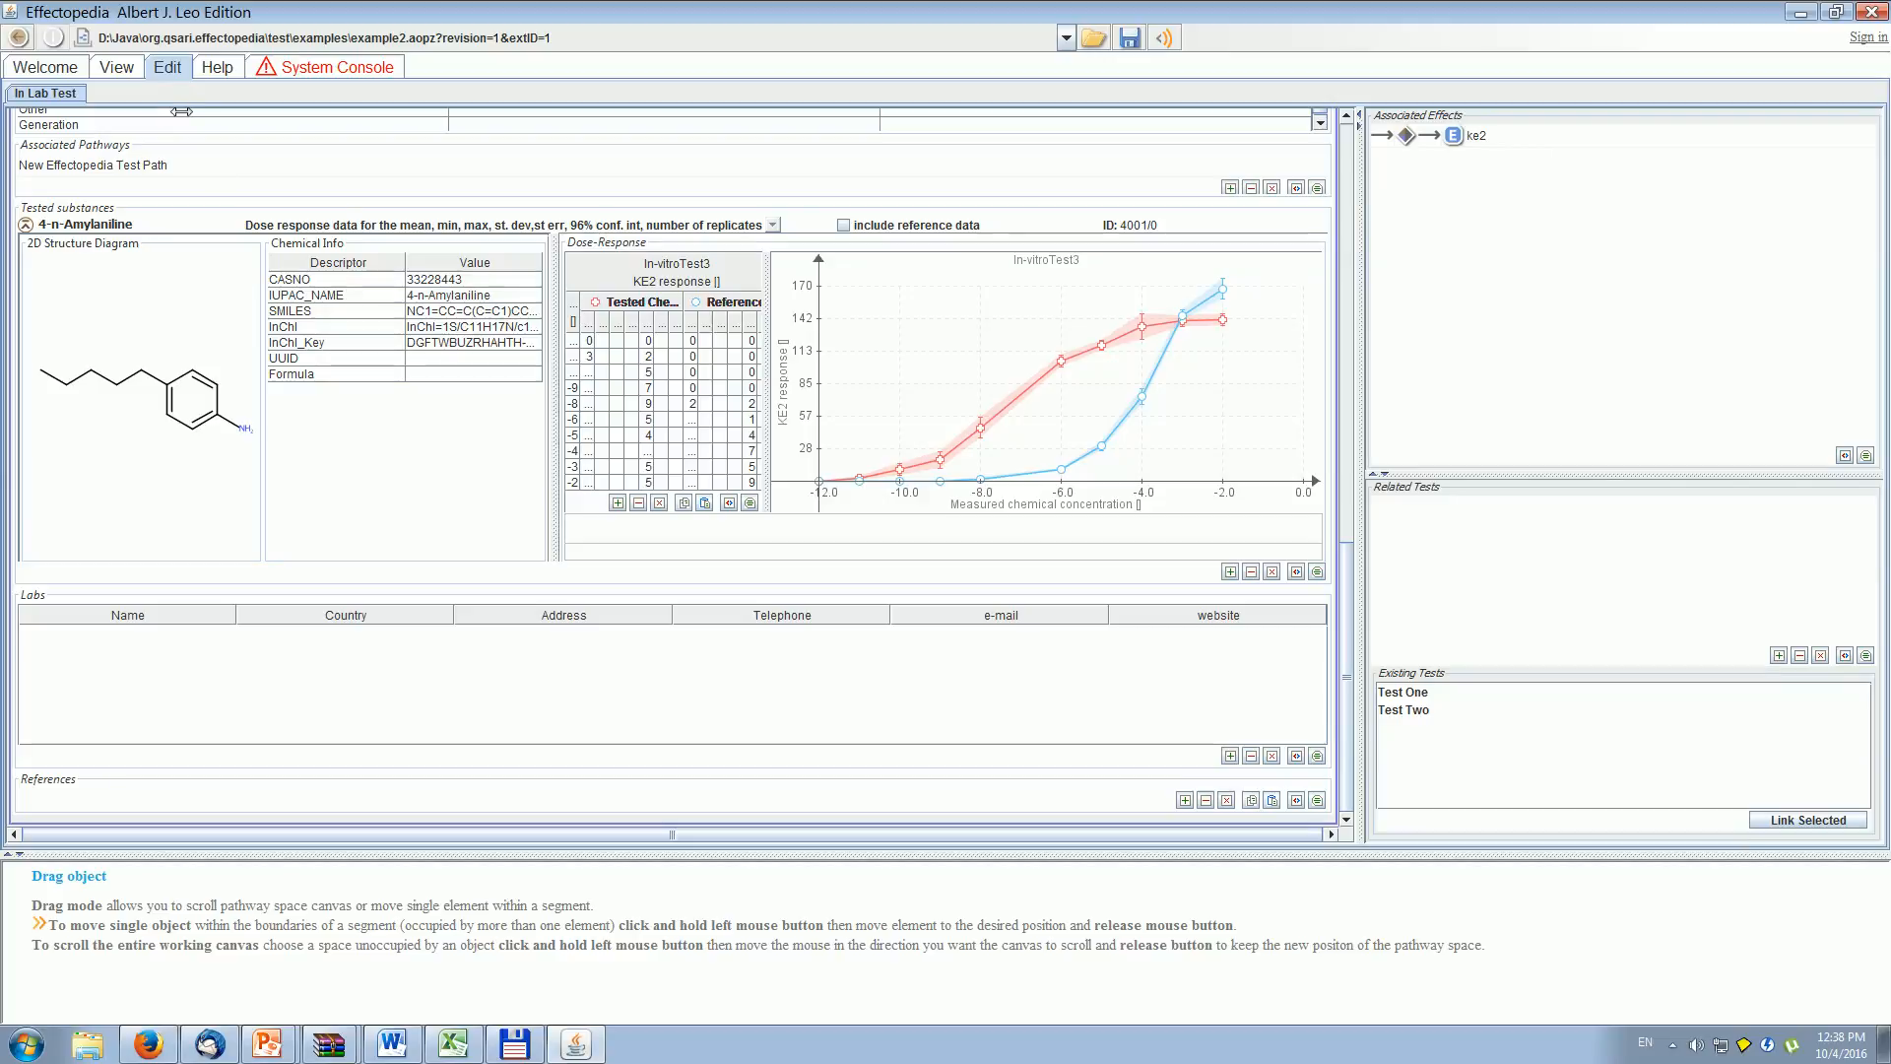
- Reopen the mie1 to ke2 relationship and assign Transformation Functions Set Title to ke2 in its experimental data
left_click(116, 67)
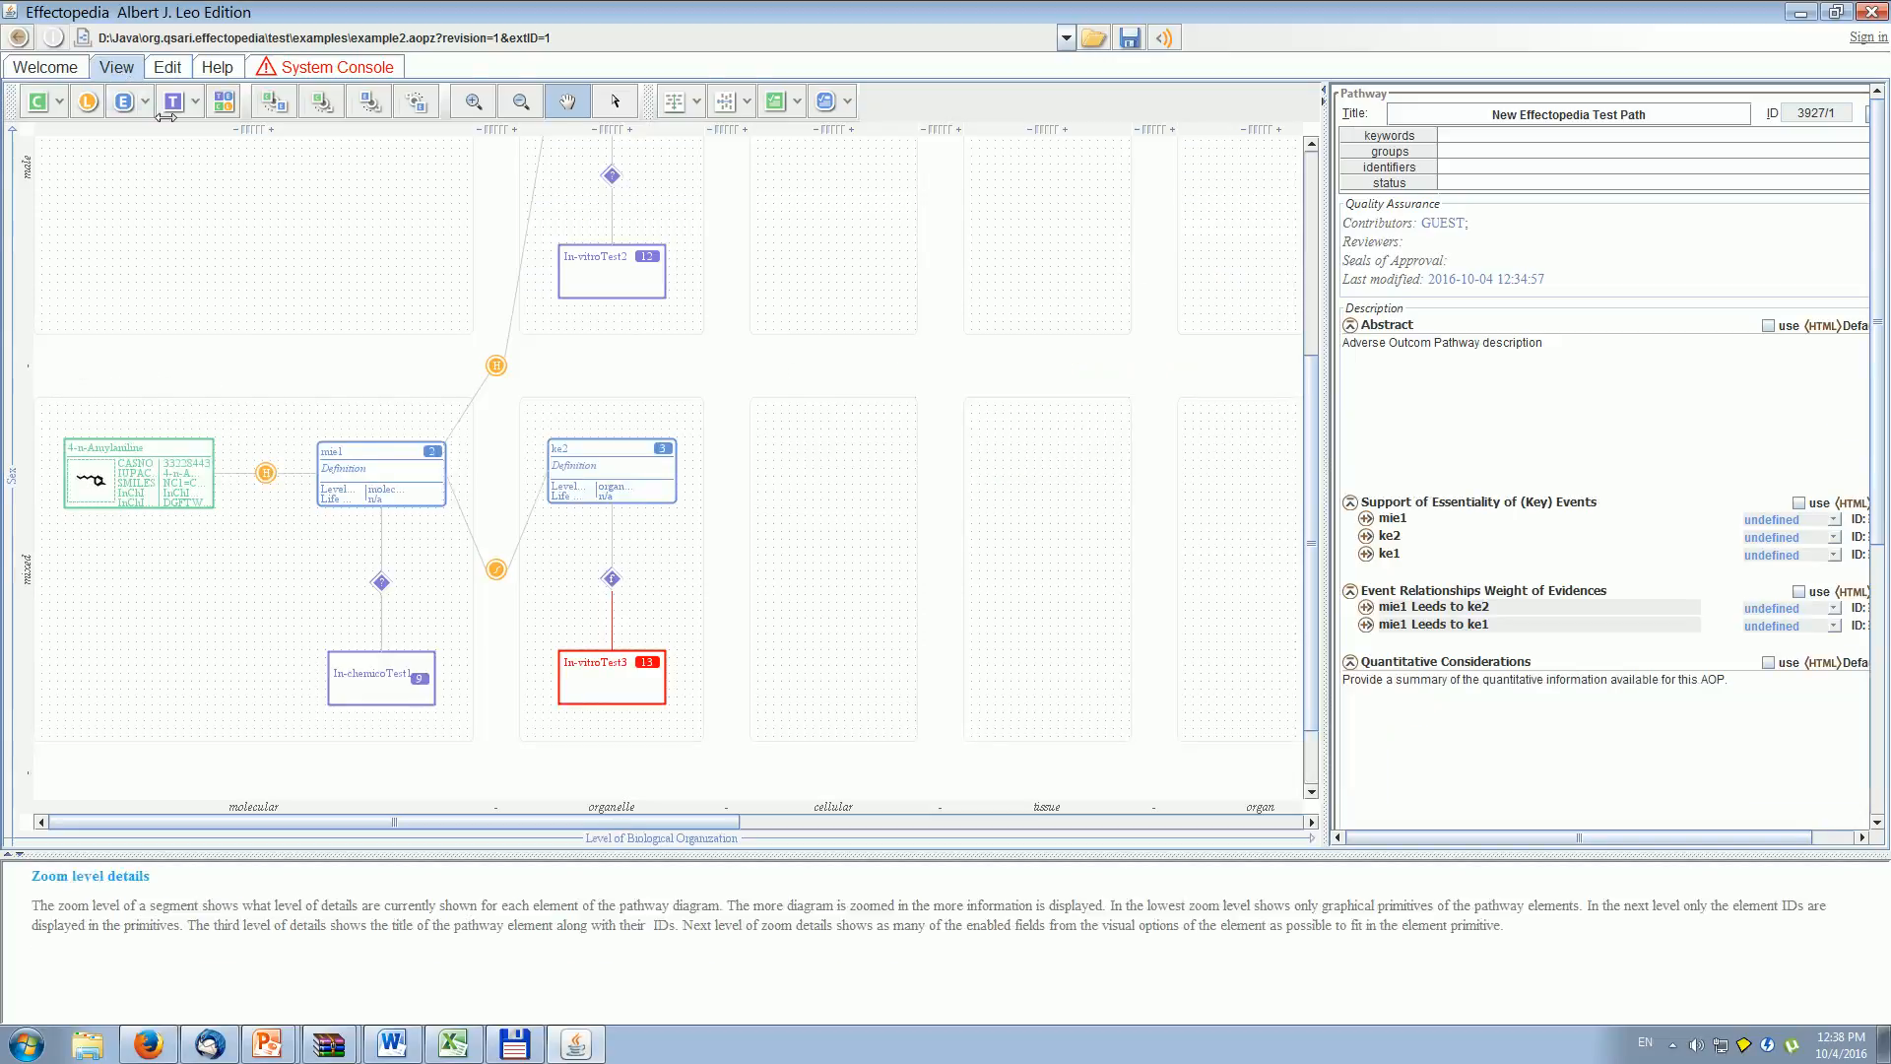
double_click(495, 571)
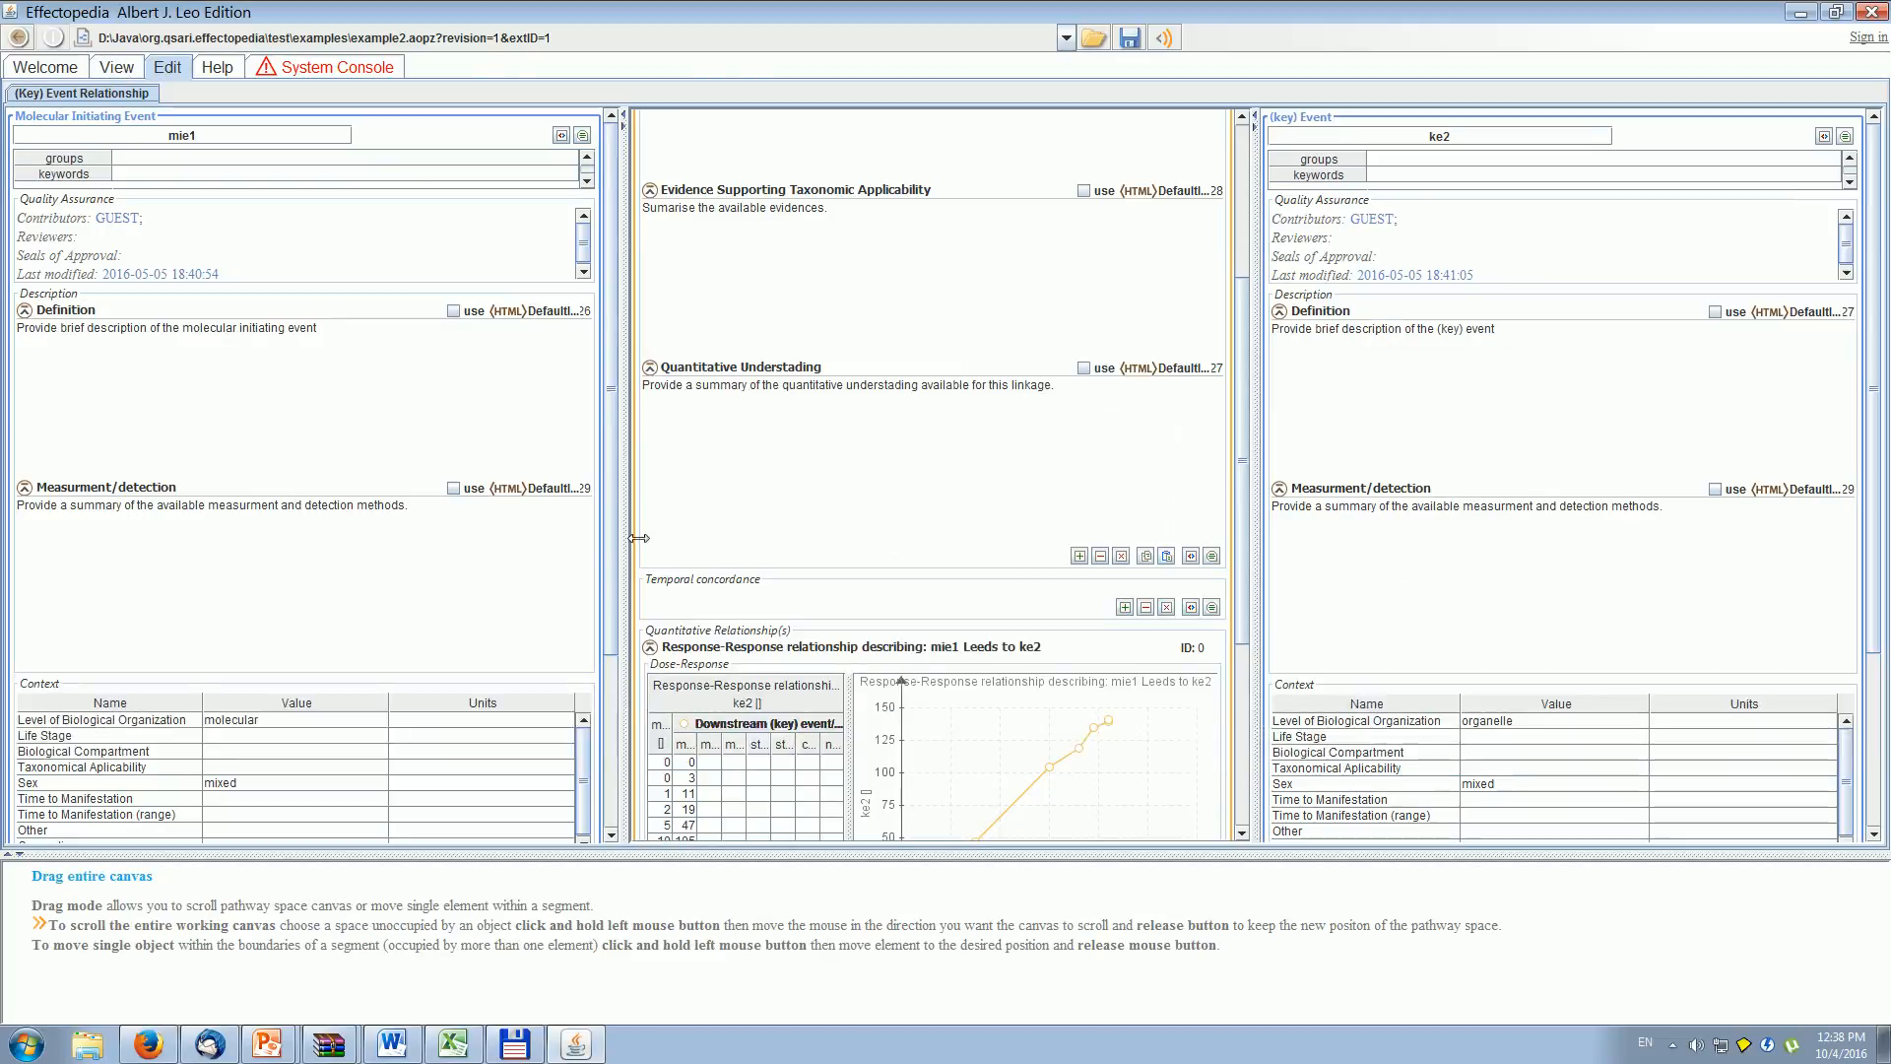
scroll(650, 611, "down", 5)
left_click(654, 653)
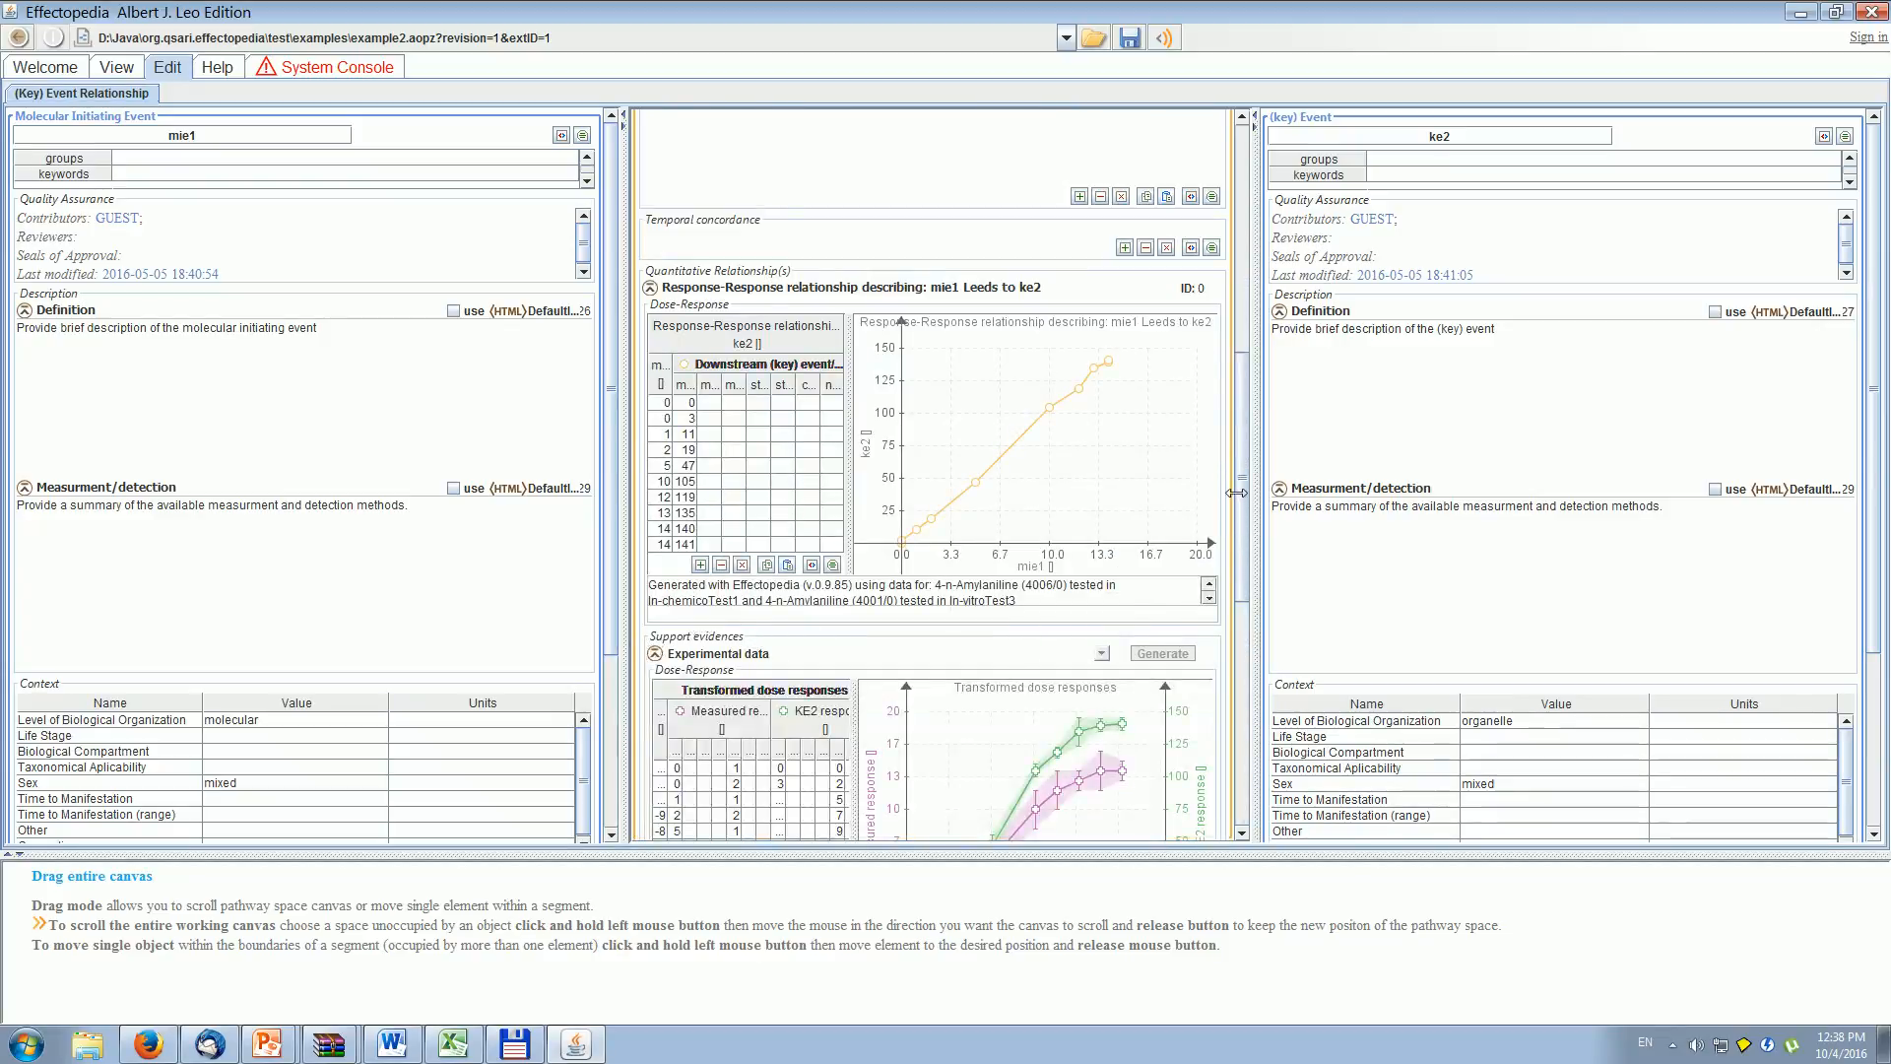
scroll(1236, 493, "down", 7)
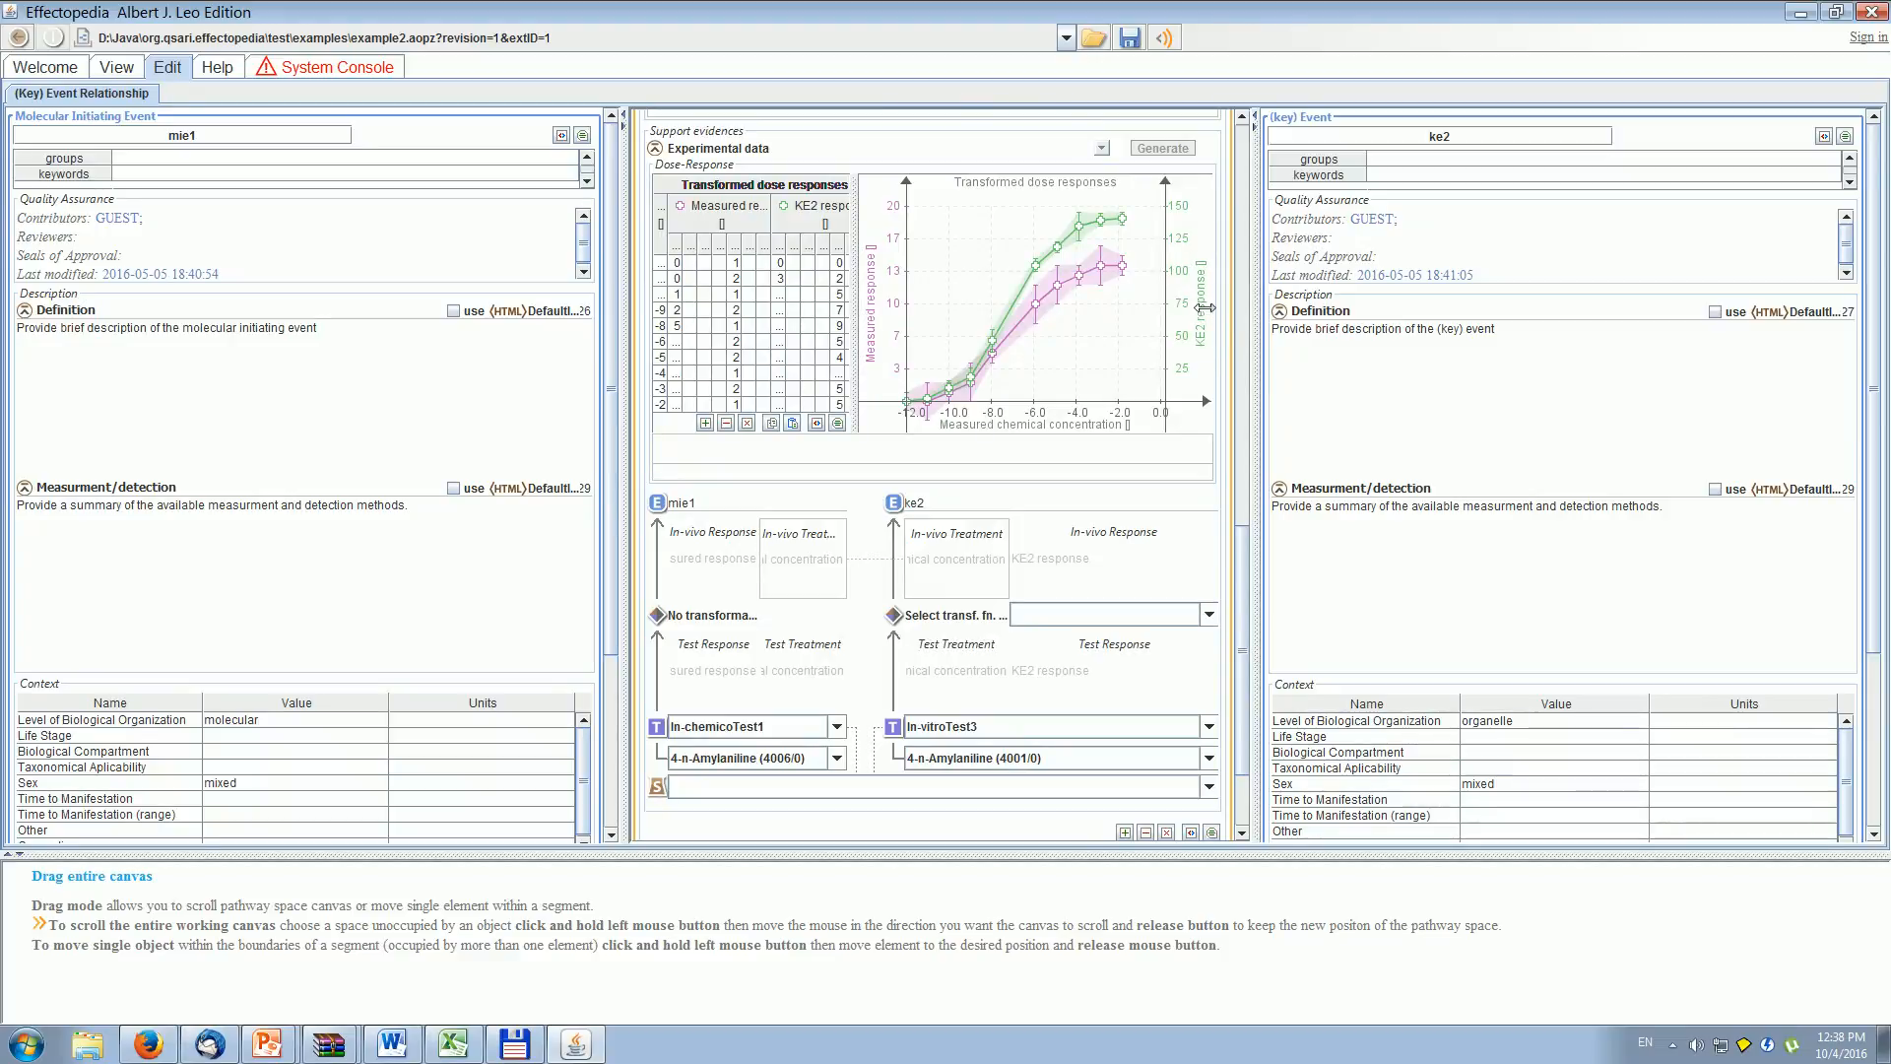
scroll(1231, 591, "down", 5)
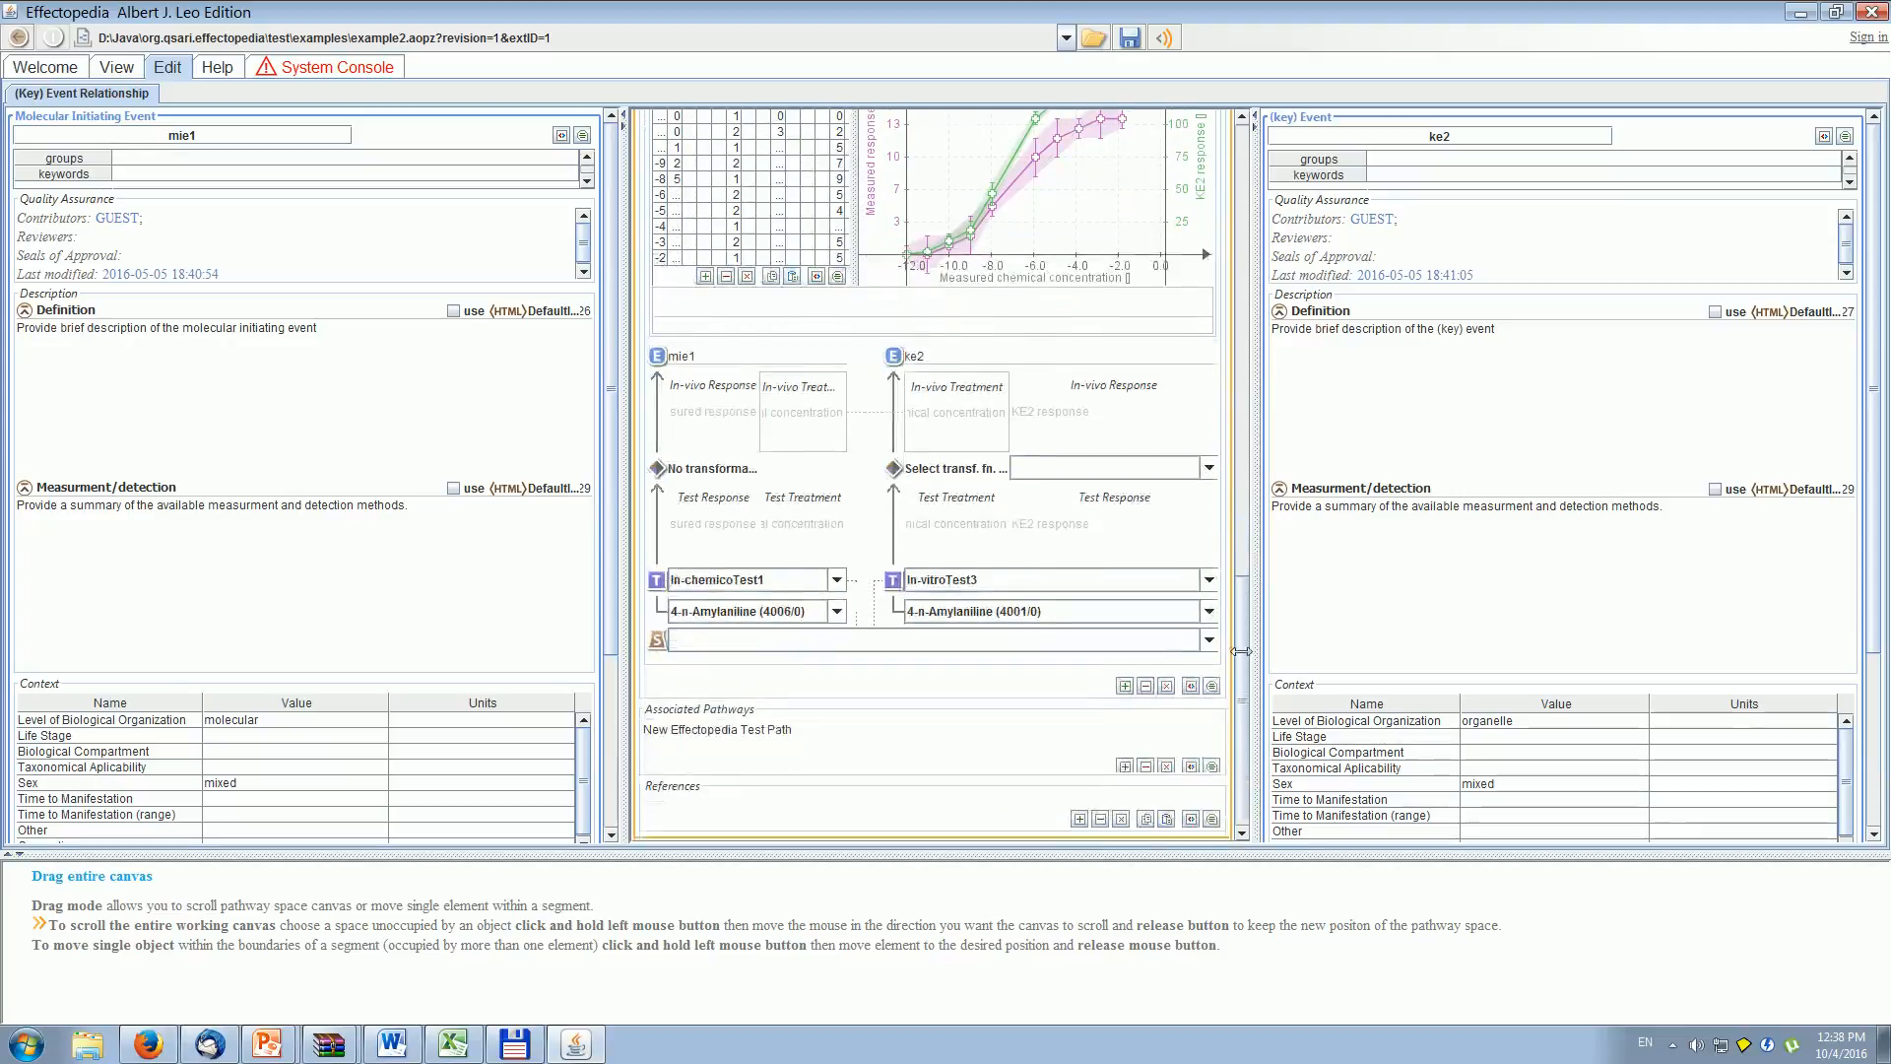
left_click(1208, 467)
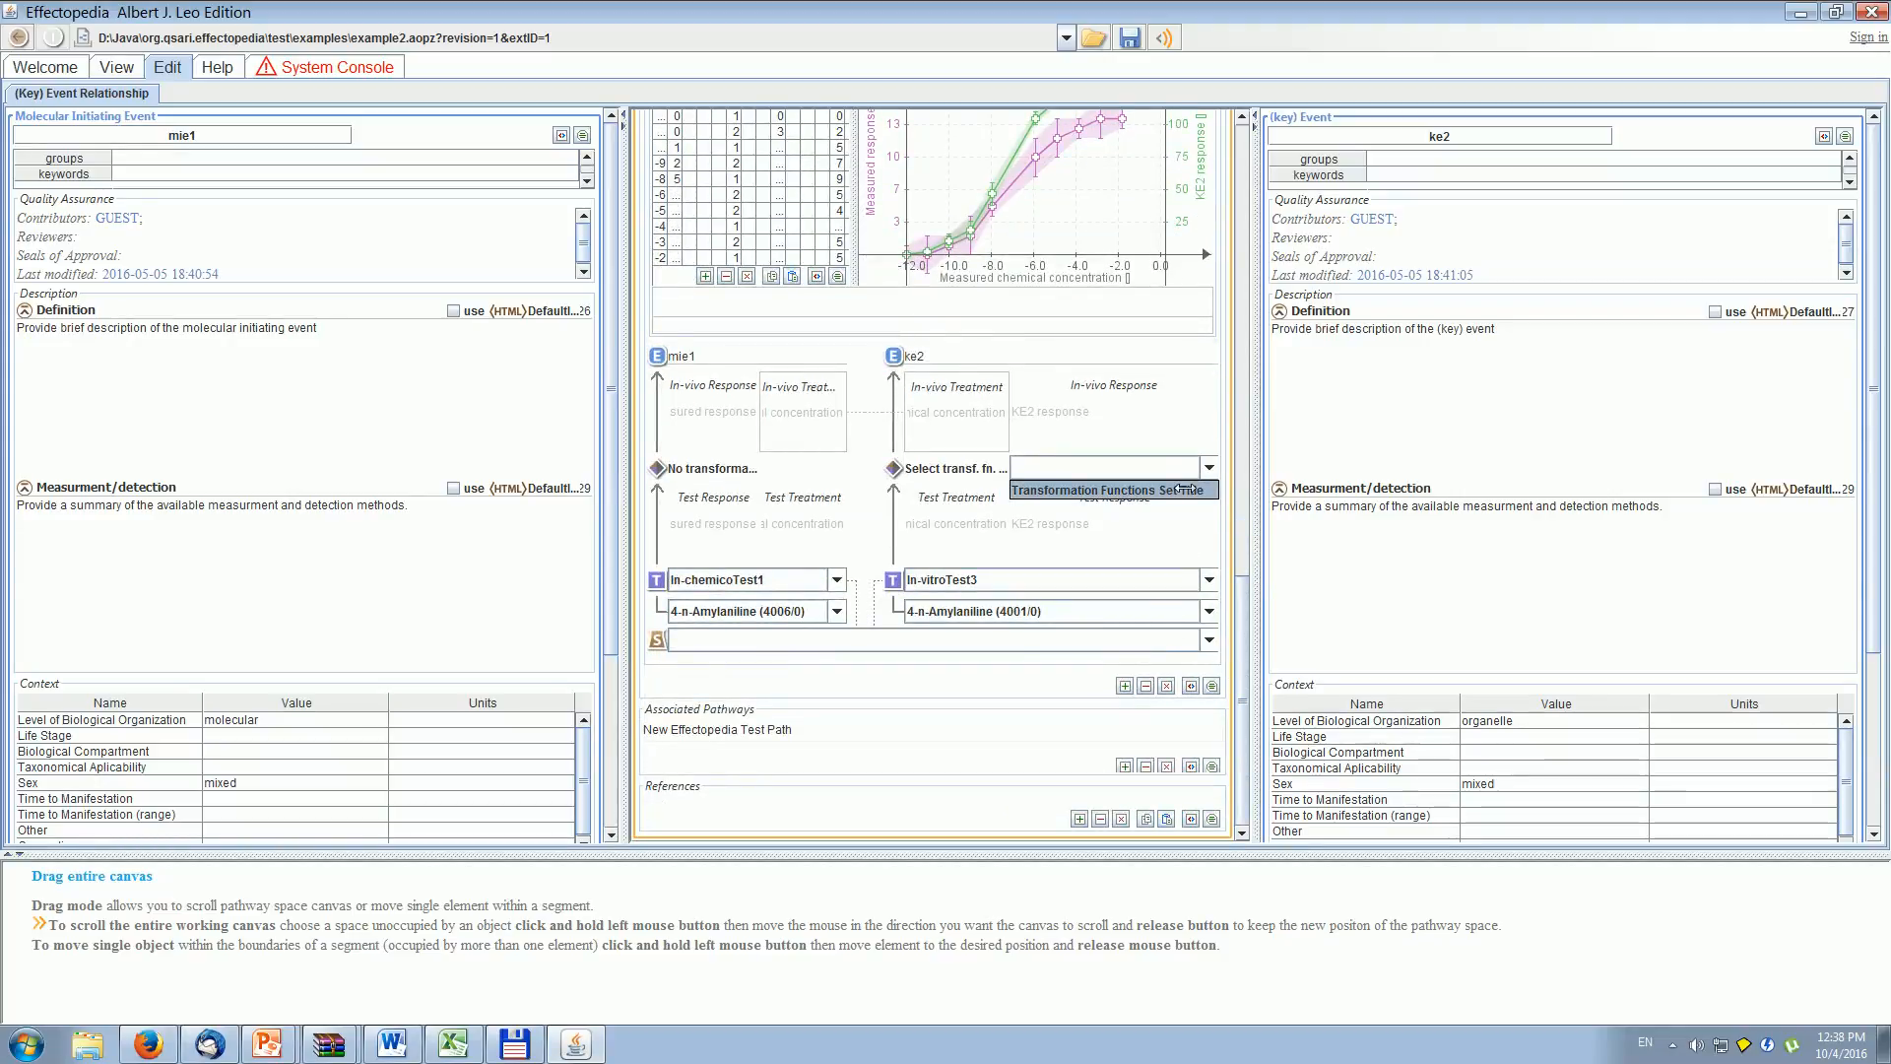
left_click(1185, 490)
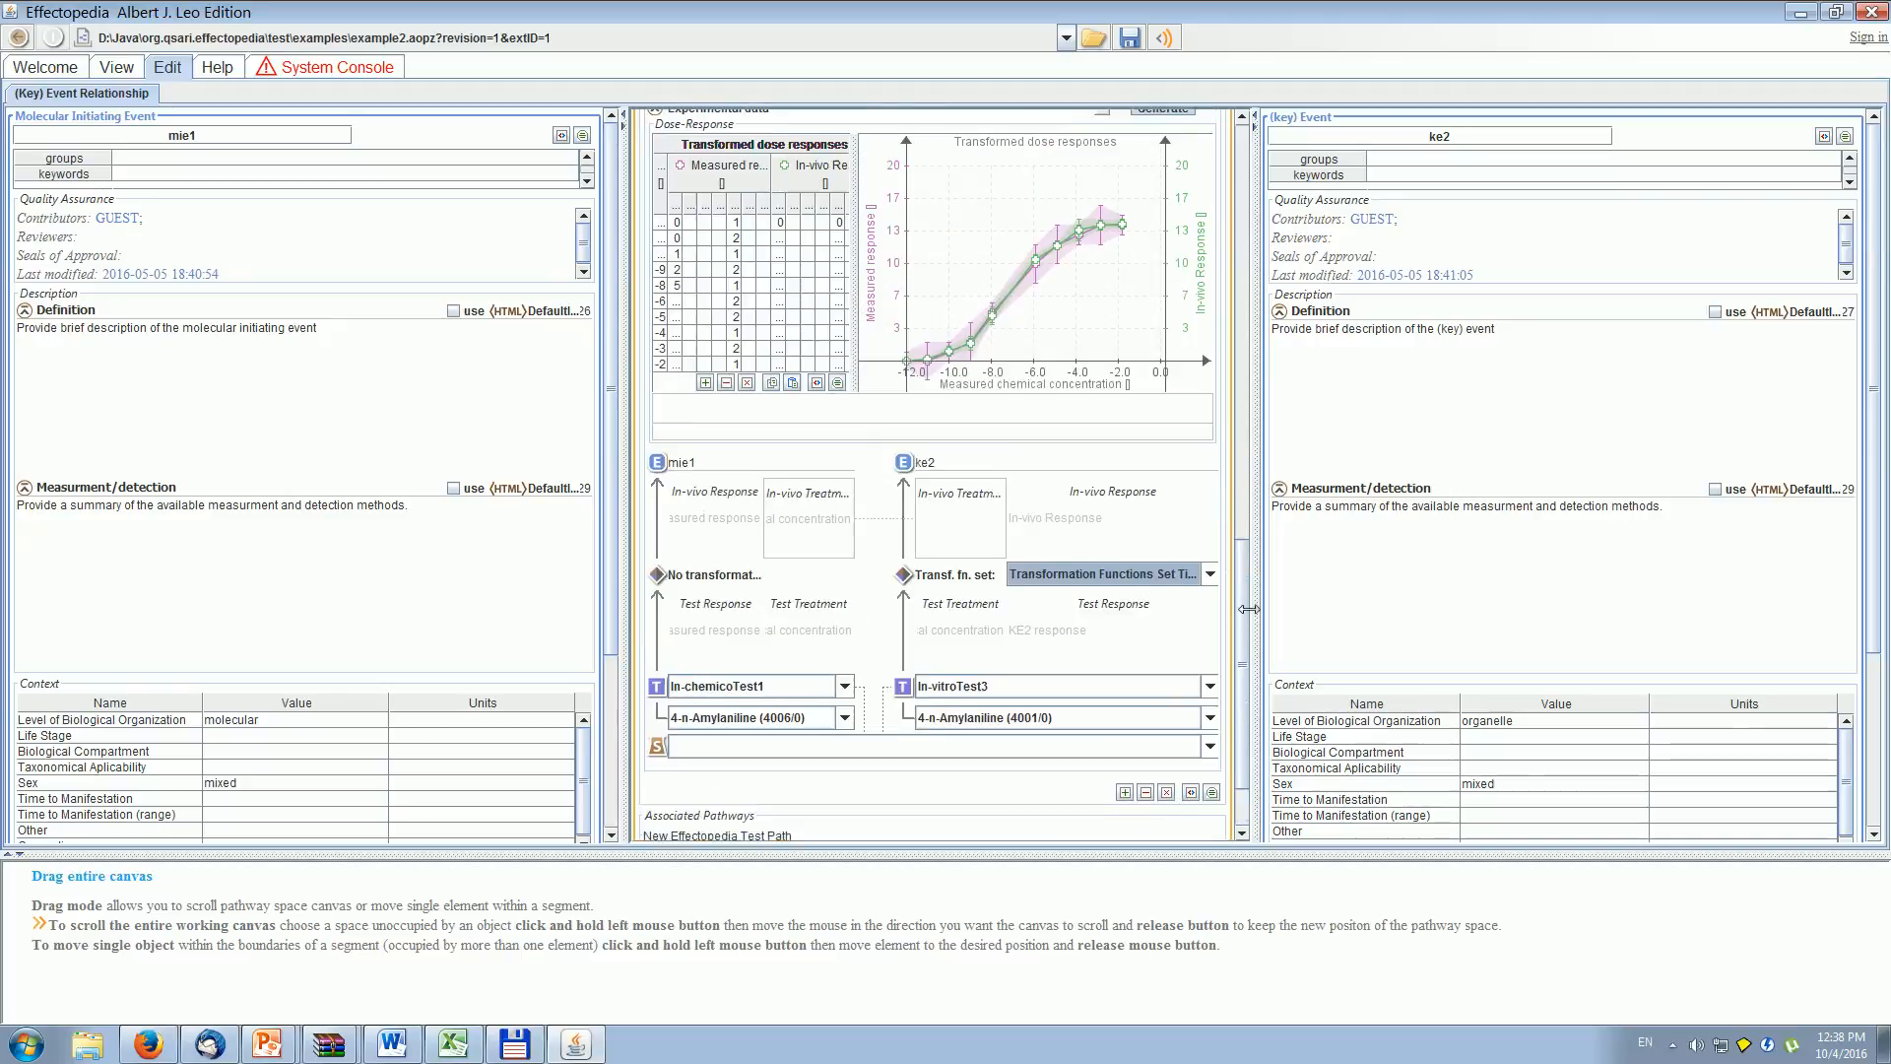
- Review the transformed dose responses and regenerate the mie1 to ke2 response-response relationship from the experimental data
scroll(1244, 618, "up", 5)
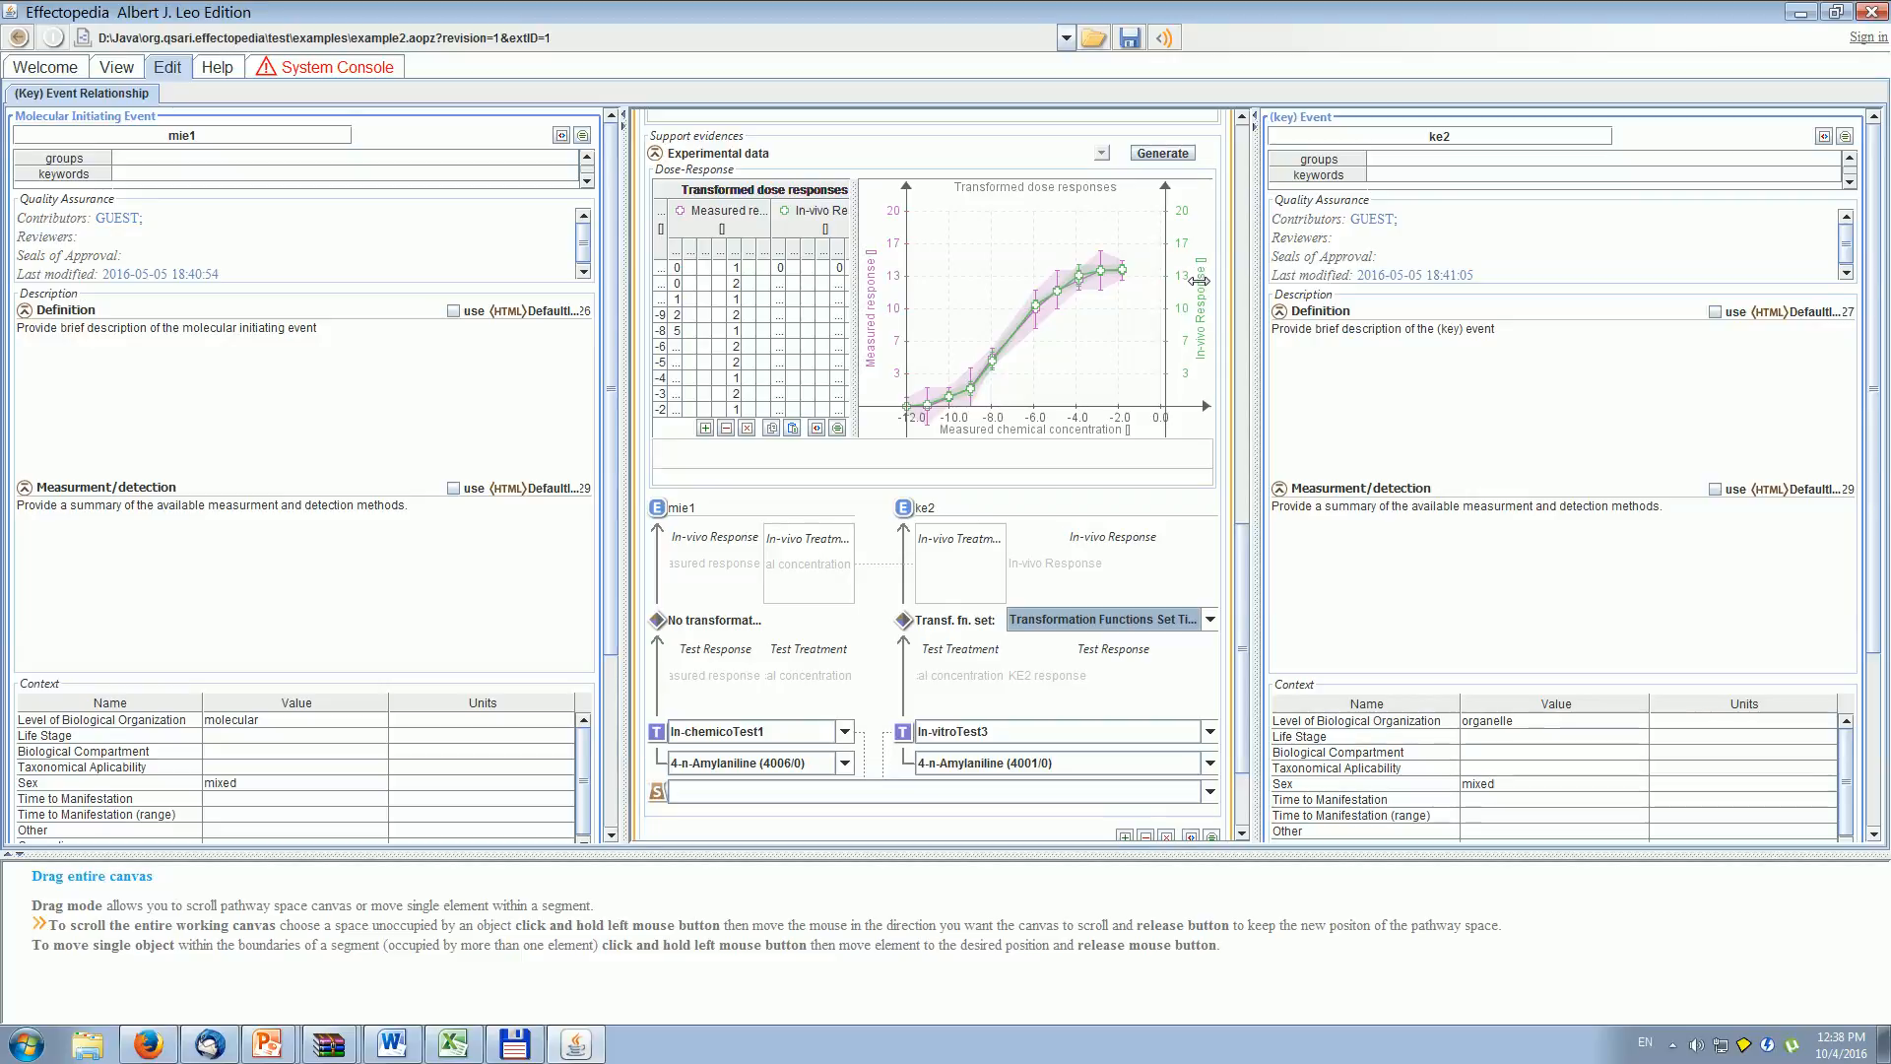
scroll(1243, 569, "up", 5)
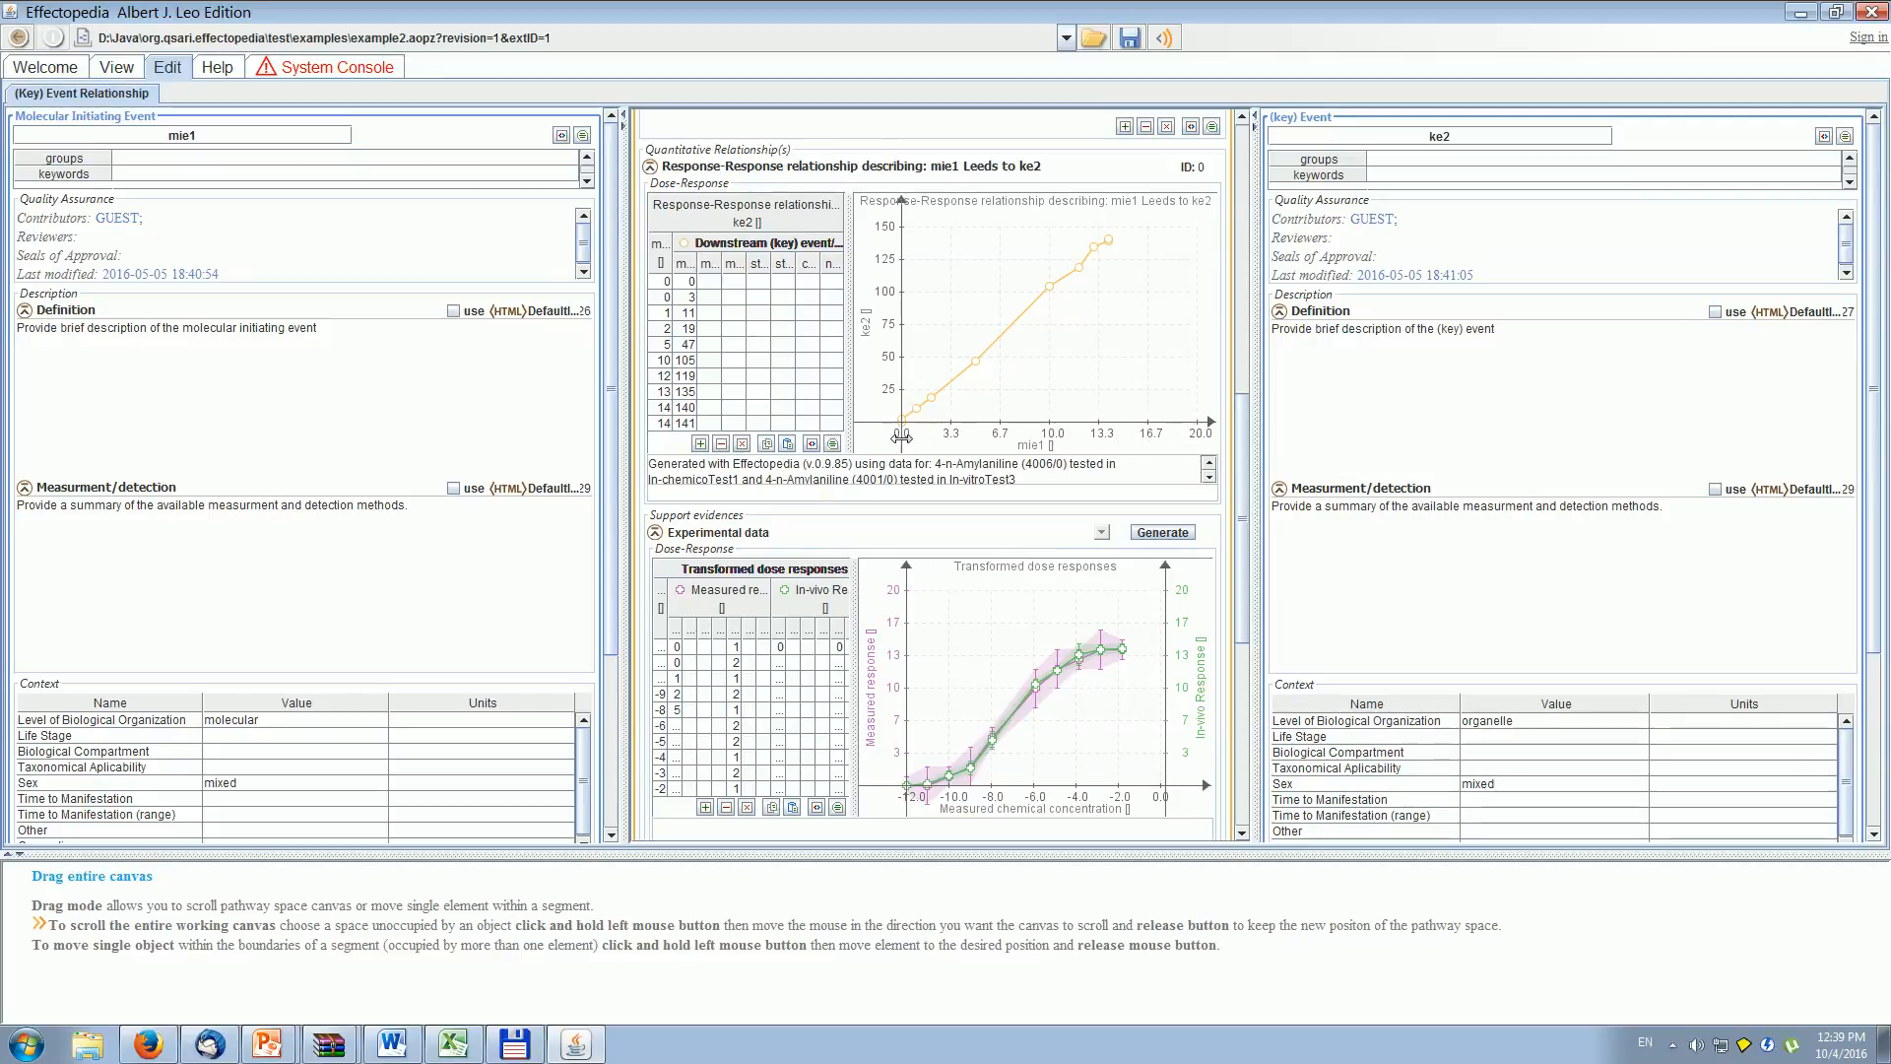
left_click(1154, 532)
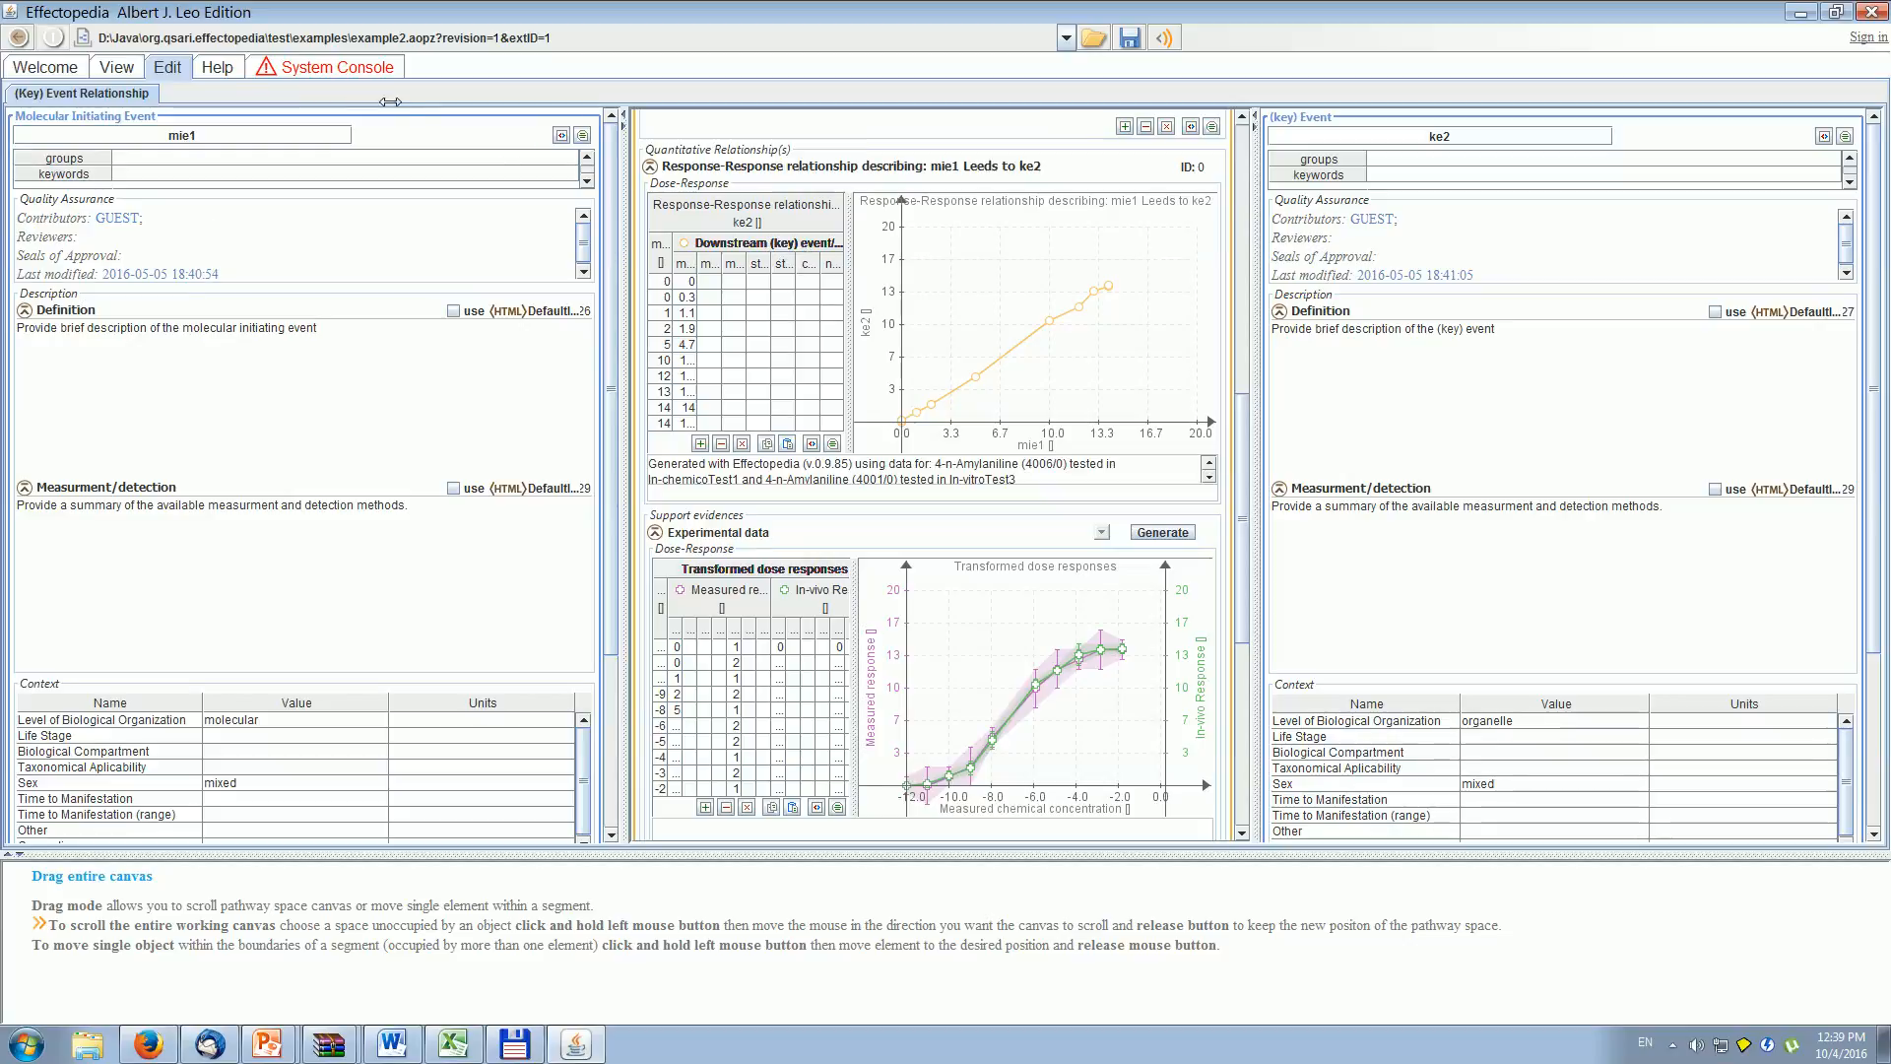
- Open the mapping between In-vitroTest3 and ke2 and examine its Response and Statistical Errors transformation functions
left_click(117, 67)
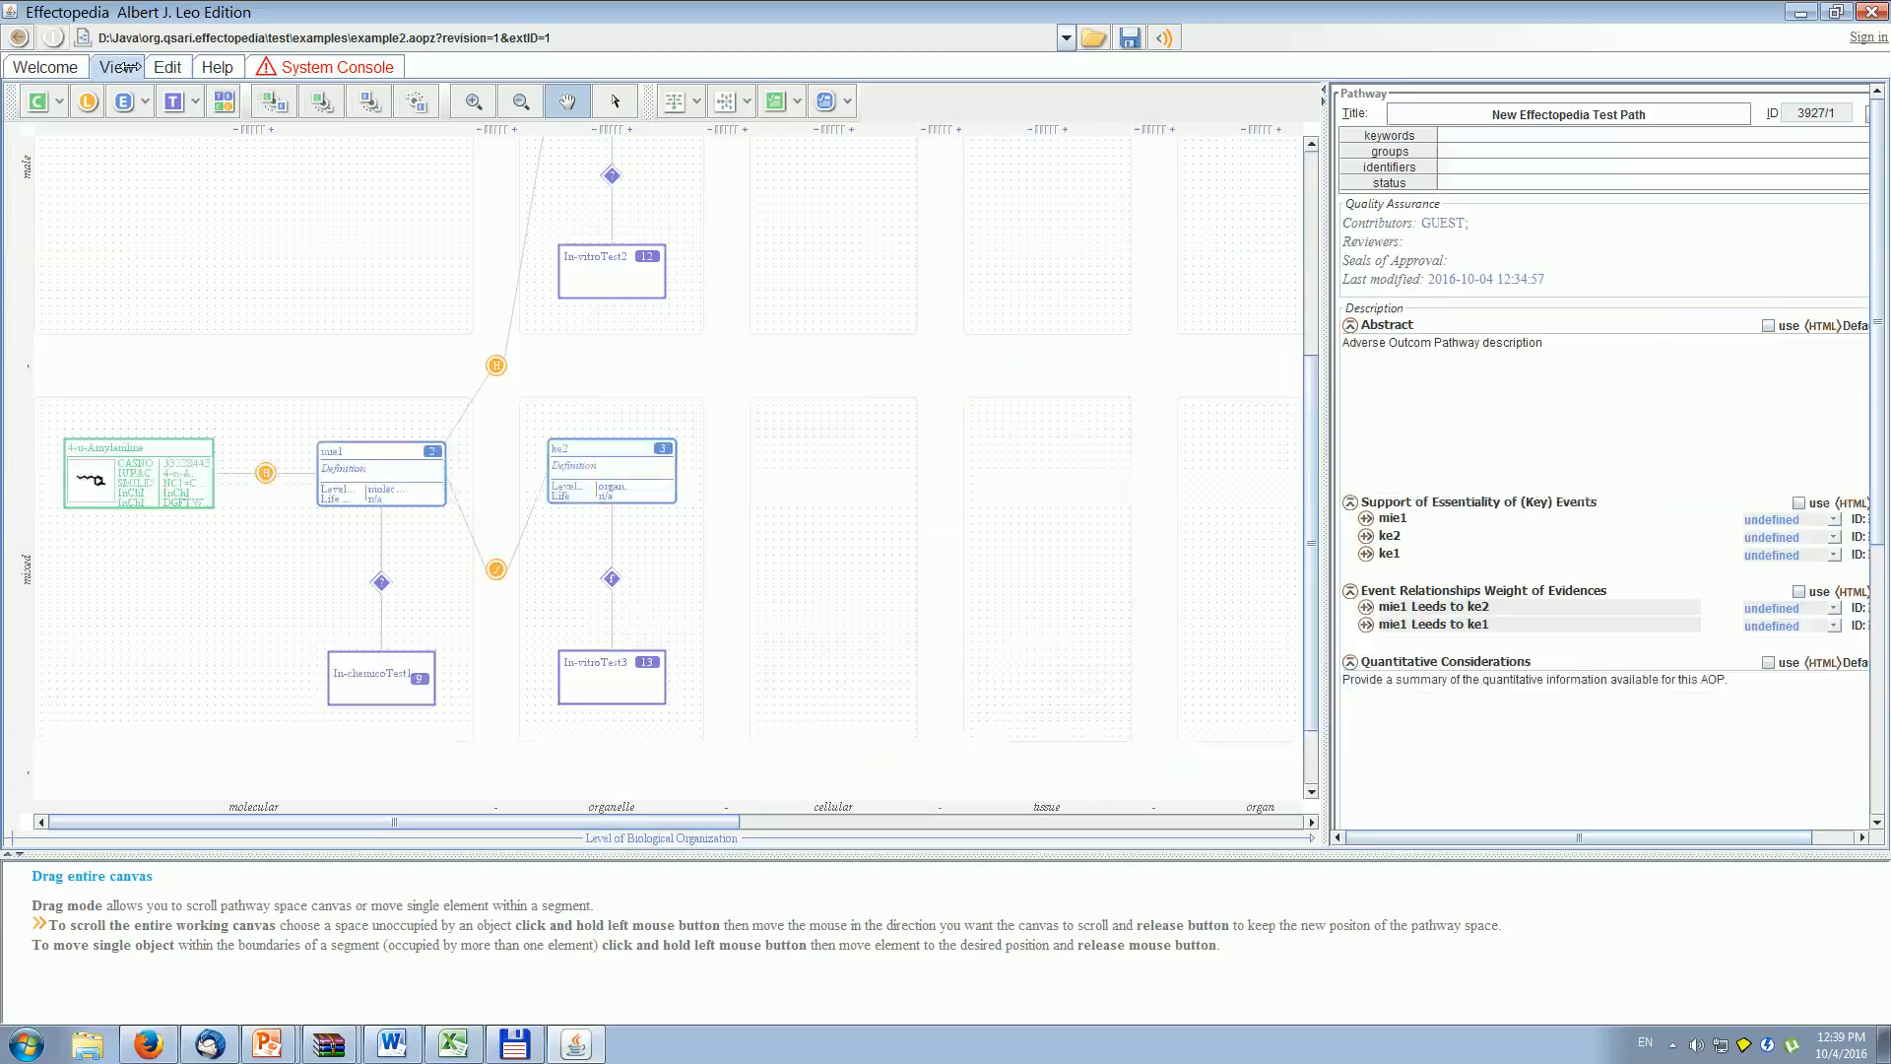
double_click(609, 576)
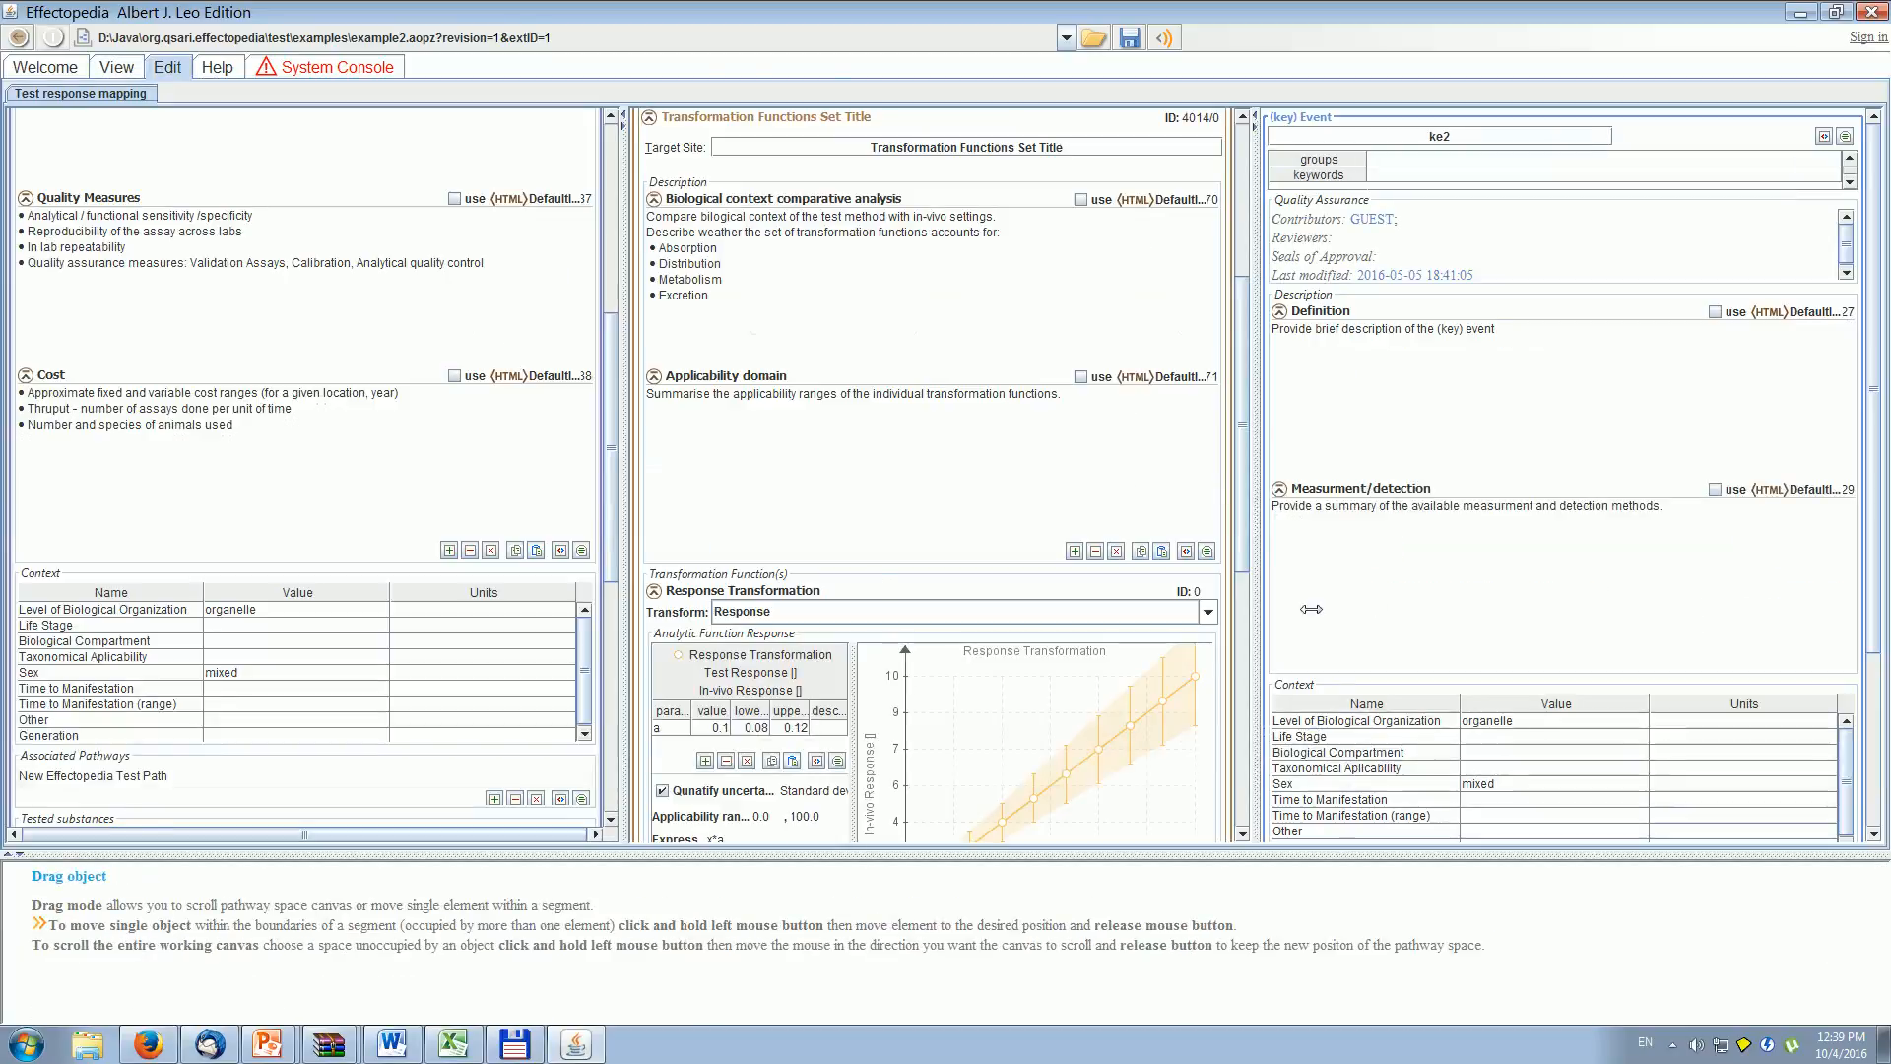
scroll(1234, 647, "down", 5)
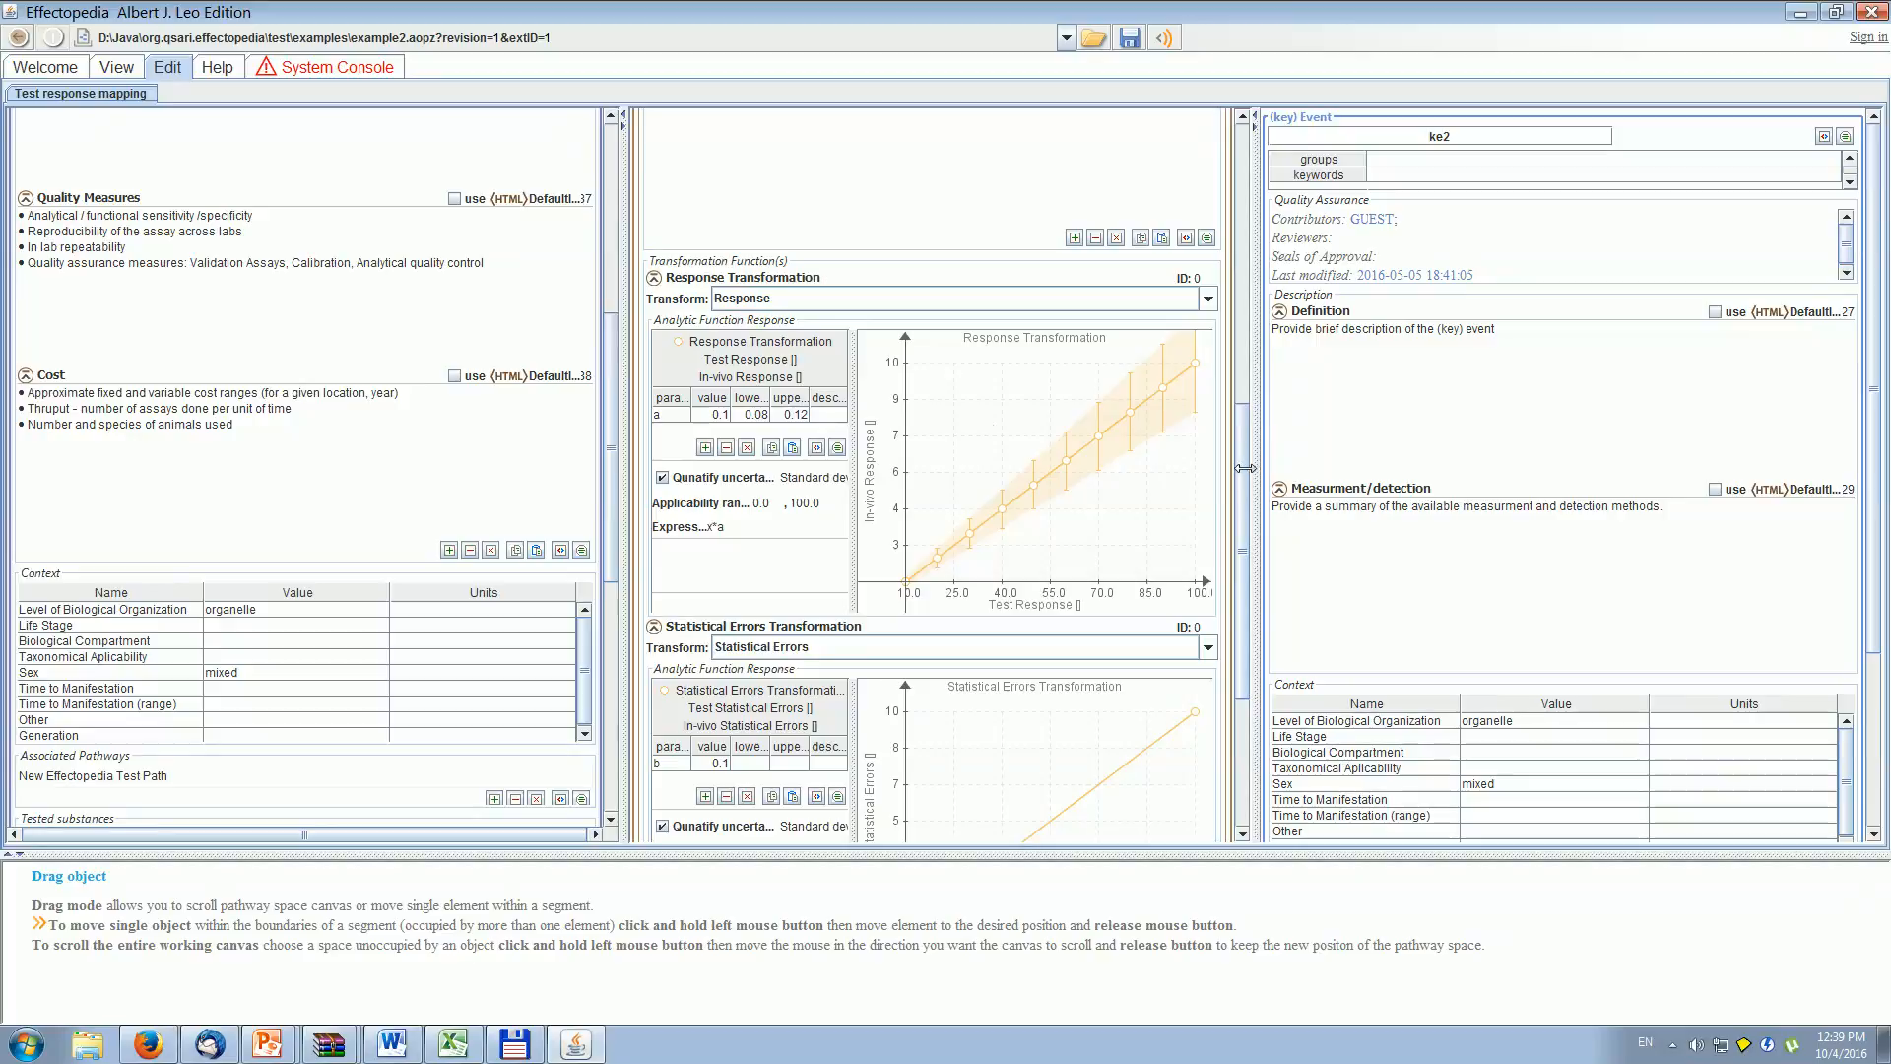
scroll(1244, 466, "down", 5)
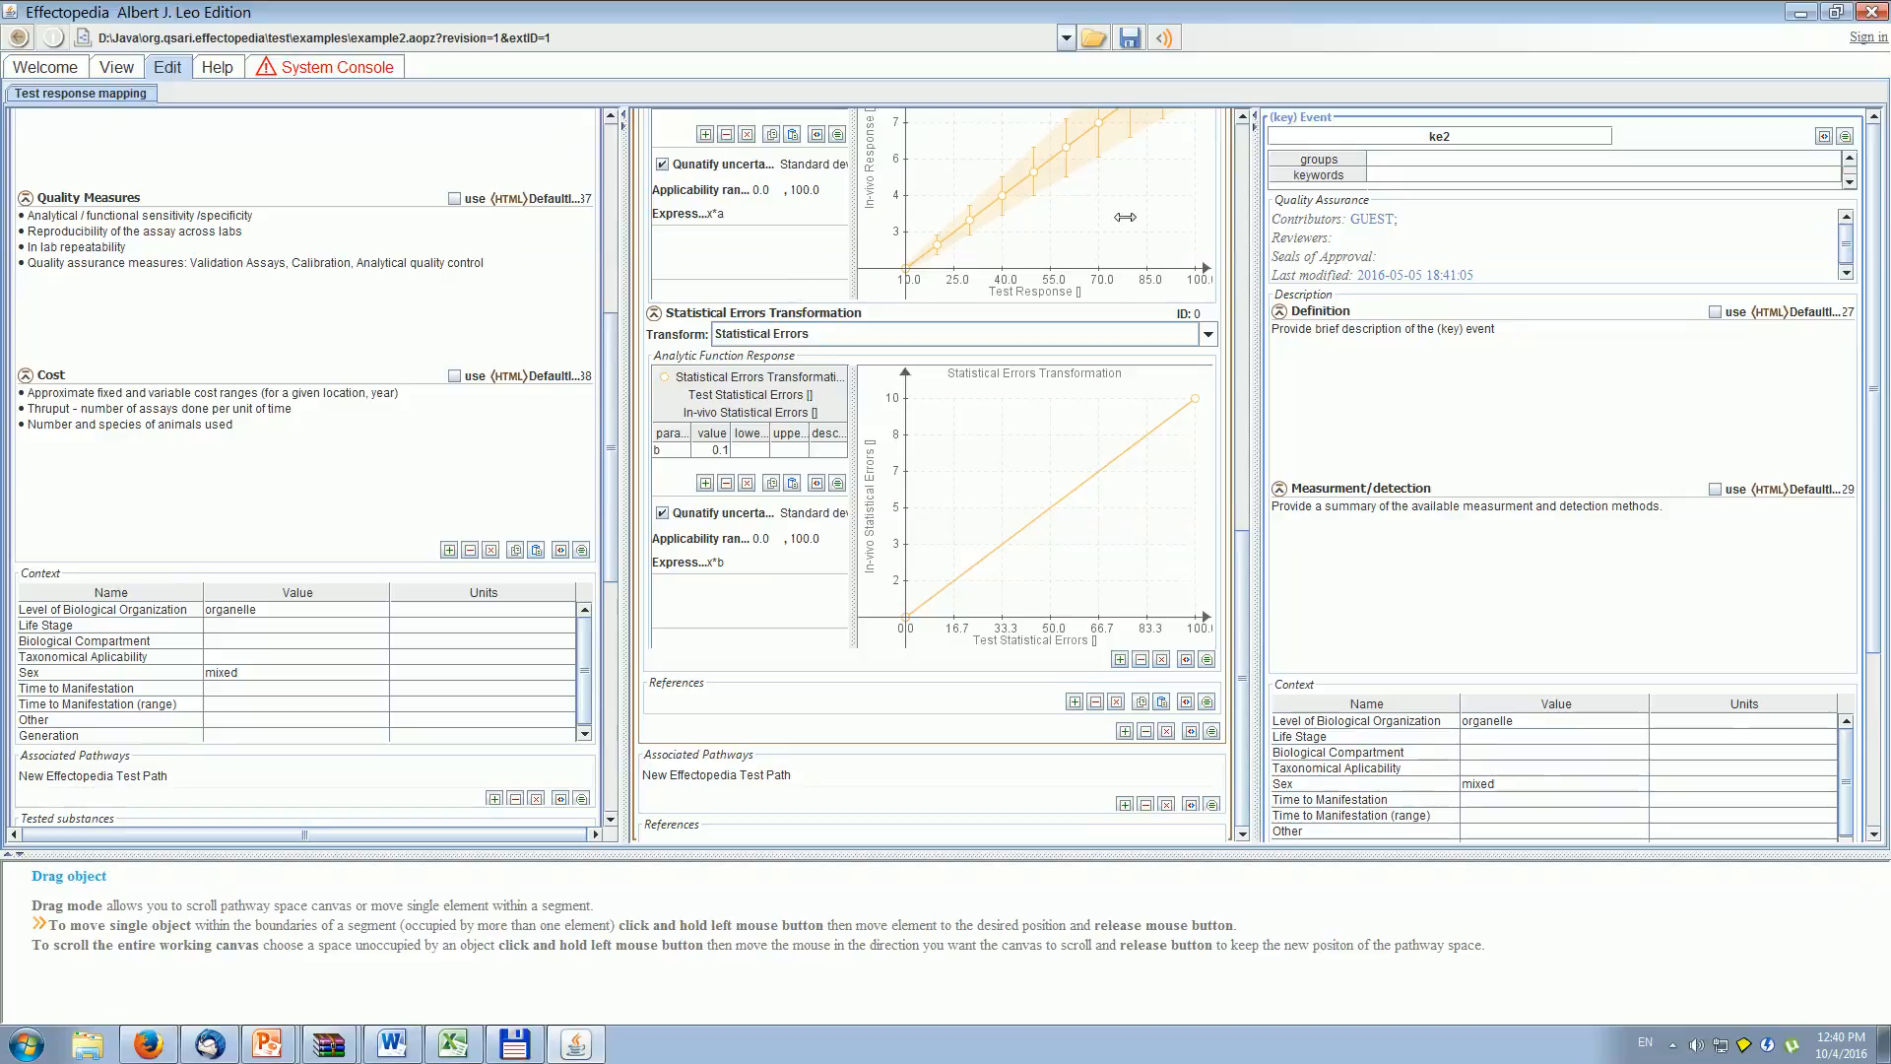
left_click_drag(1241, 656, 1242, 551)
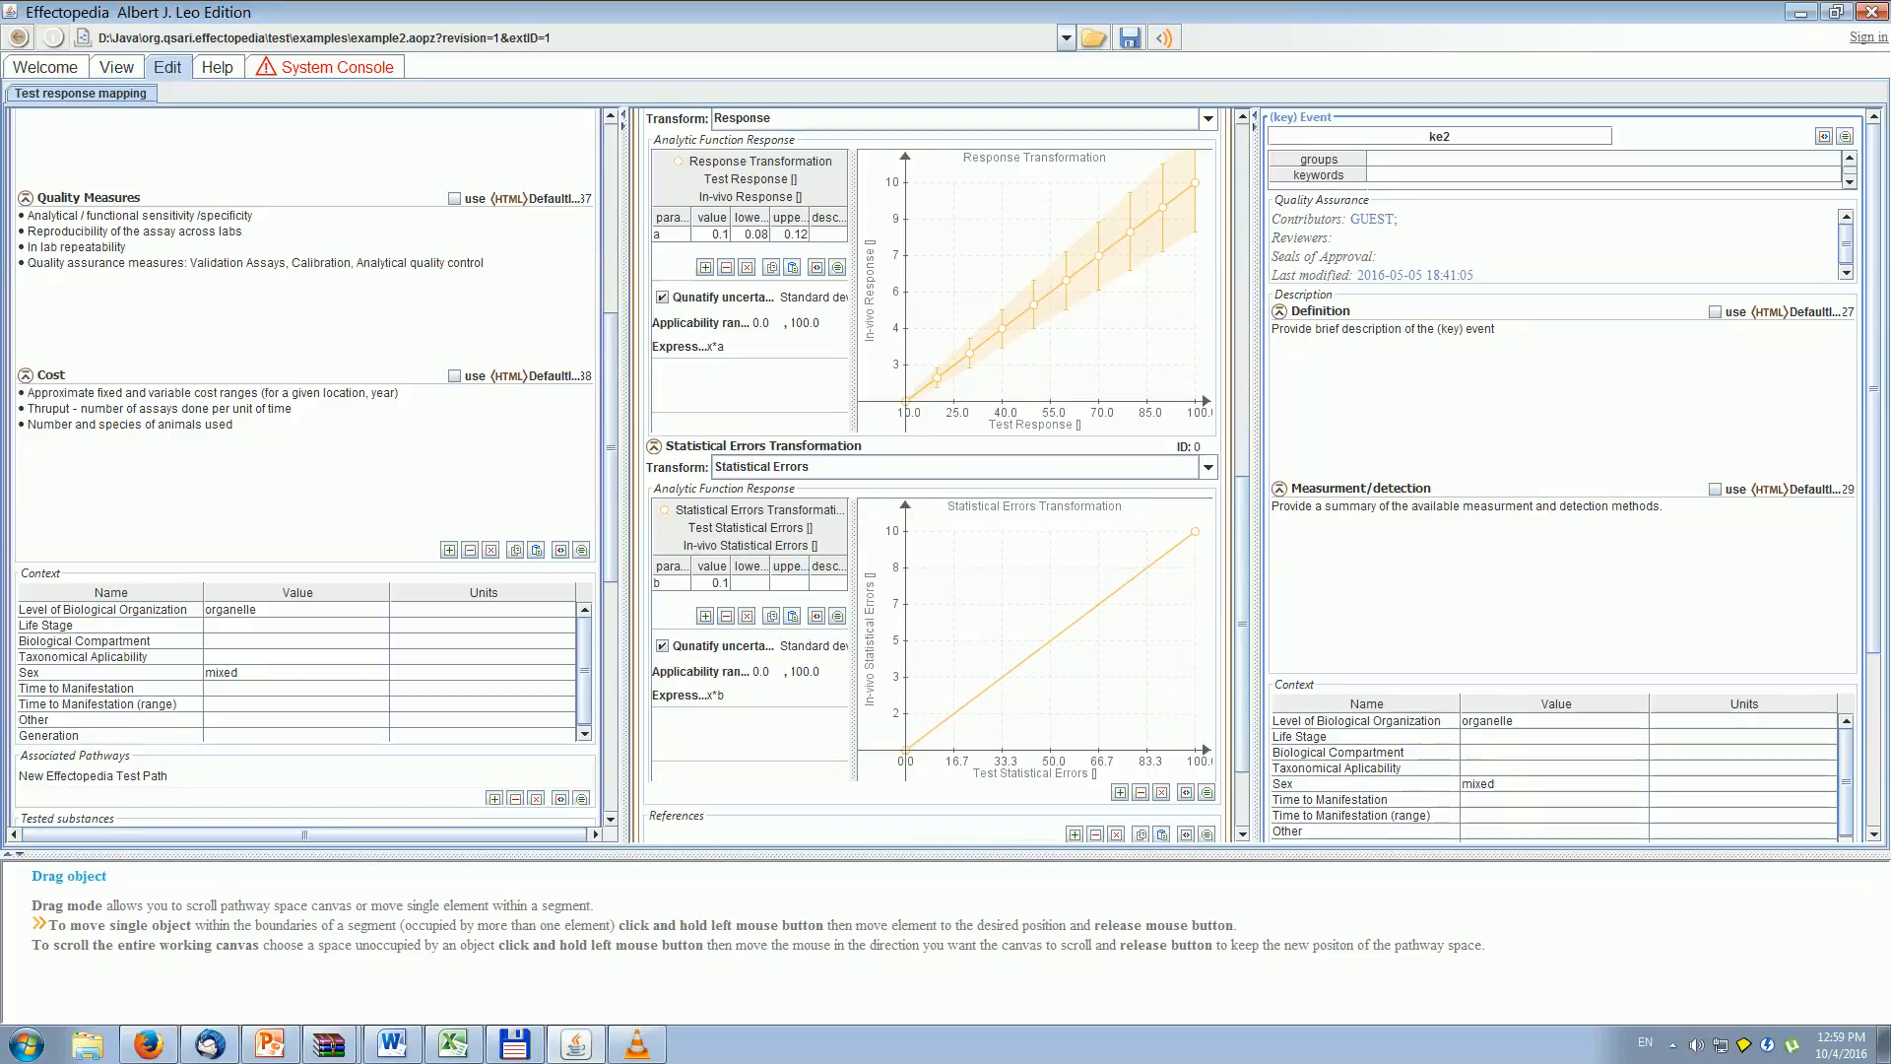
scroll(1249, 625, "up", 3)
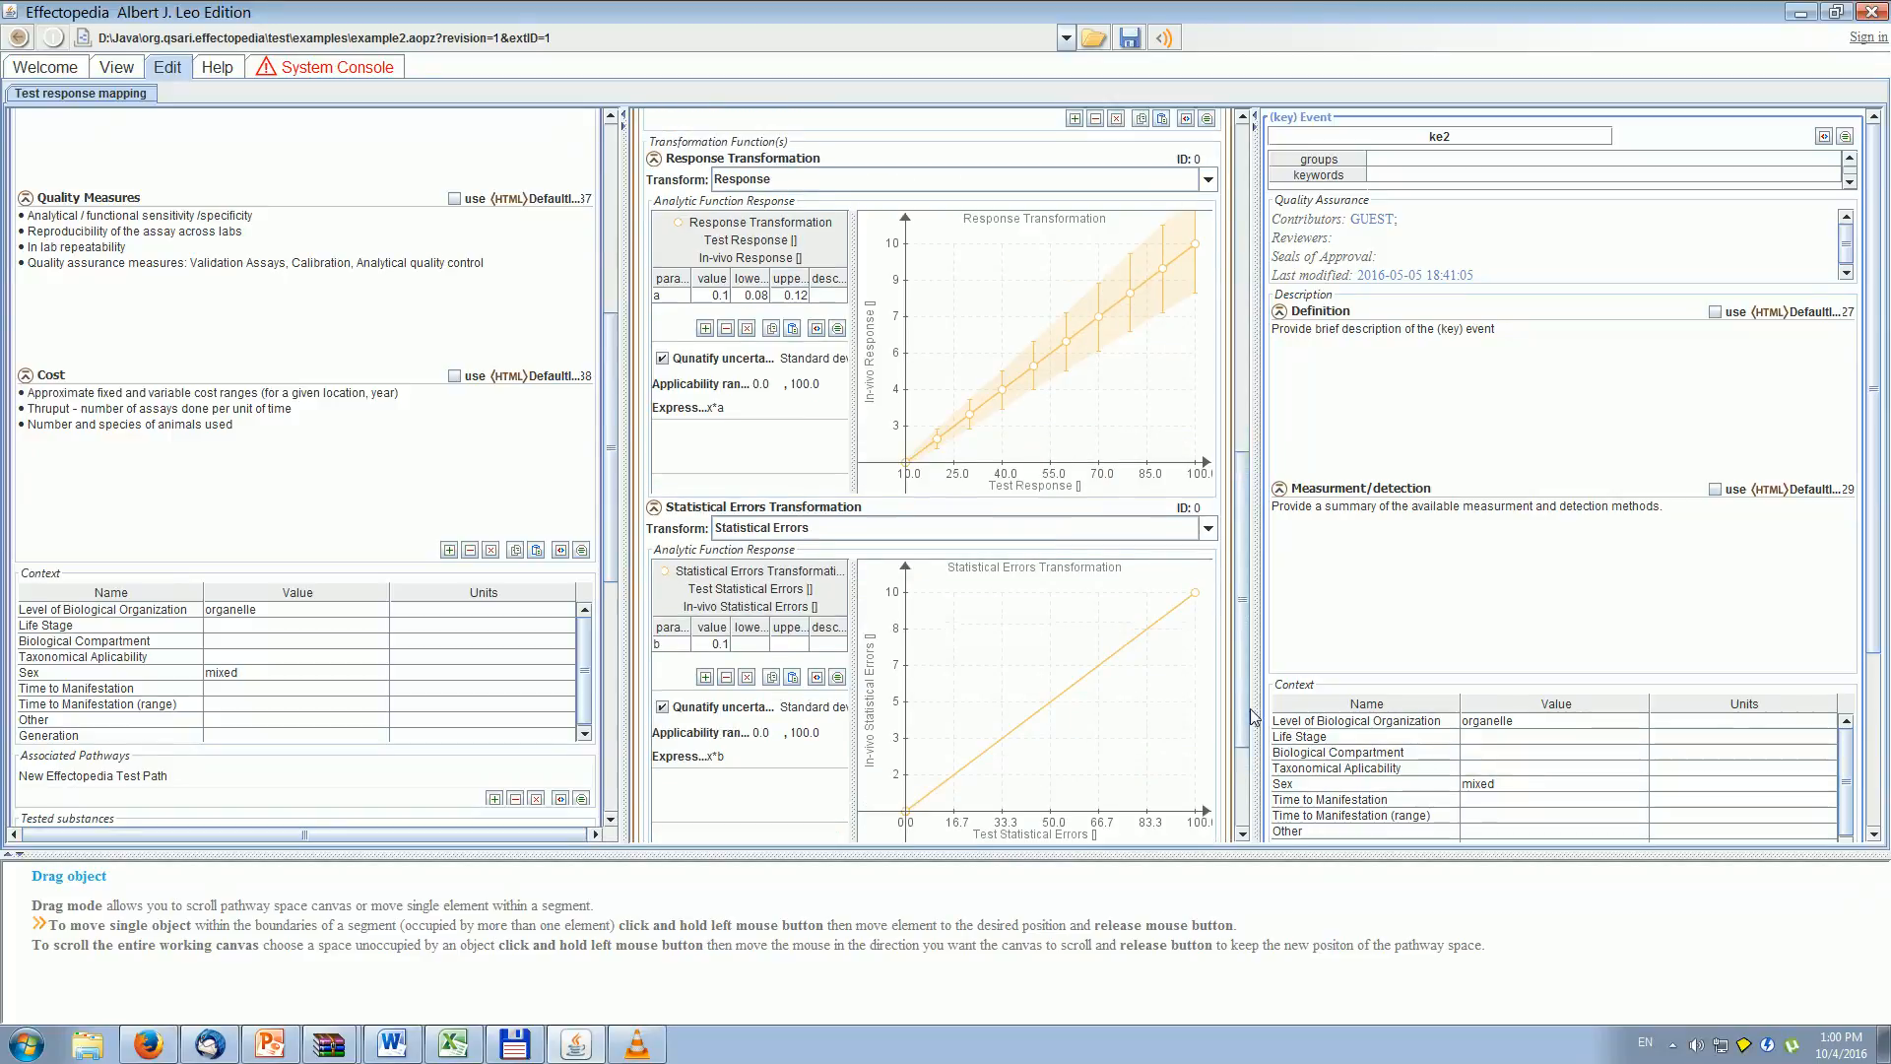
- Examine the transformation set's biological context comparative analysis and applicability domain descriptions
left_click_drag(1249, 626, 1250, 475)
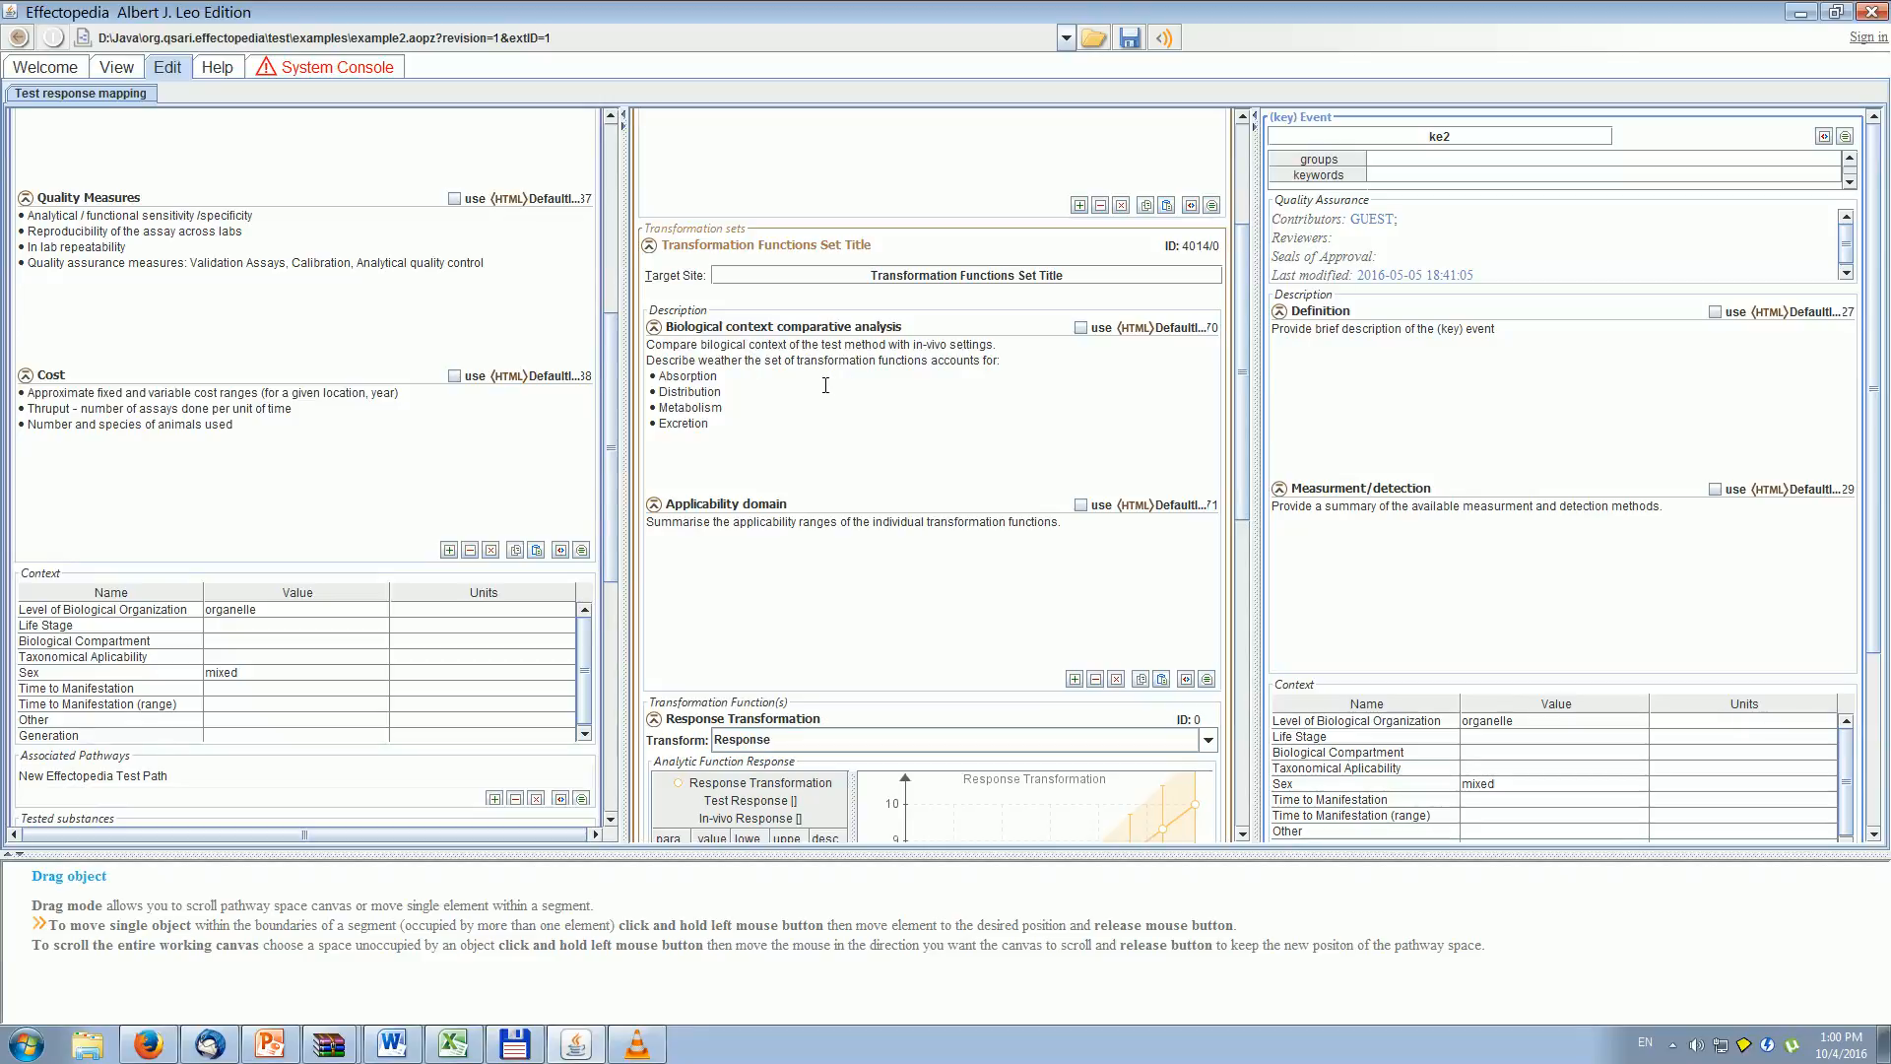
left_click_drag(768, 439, 615, 335)
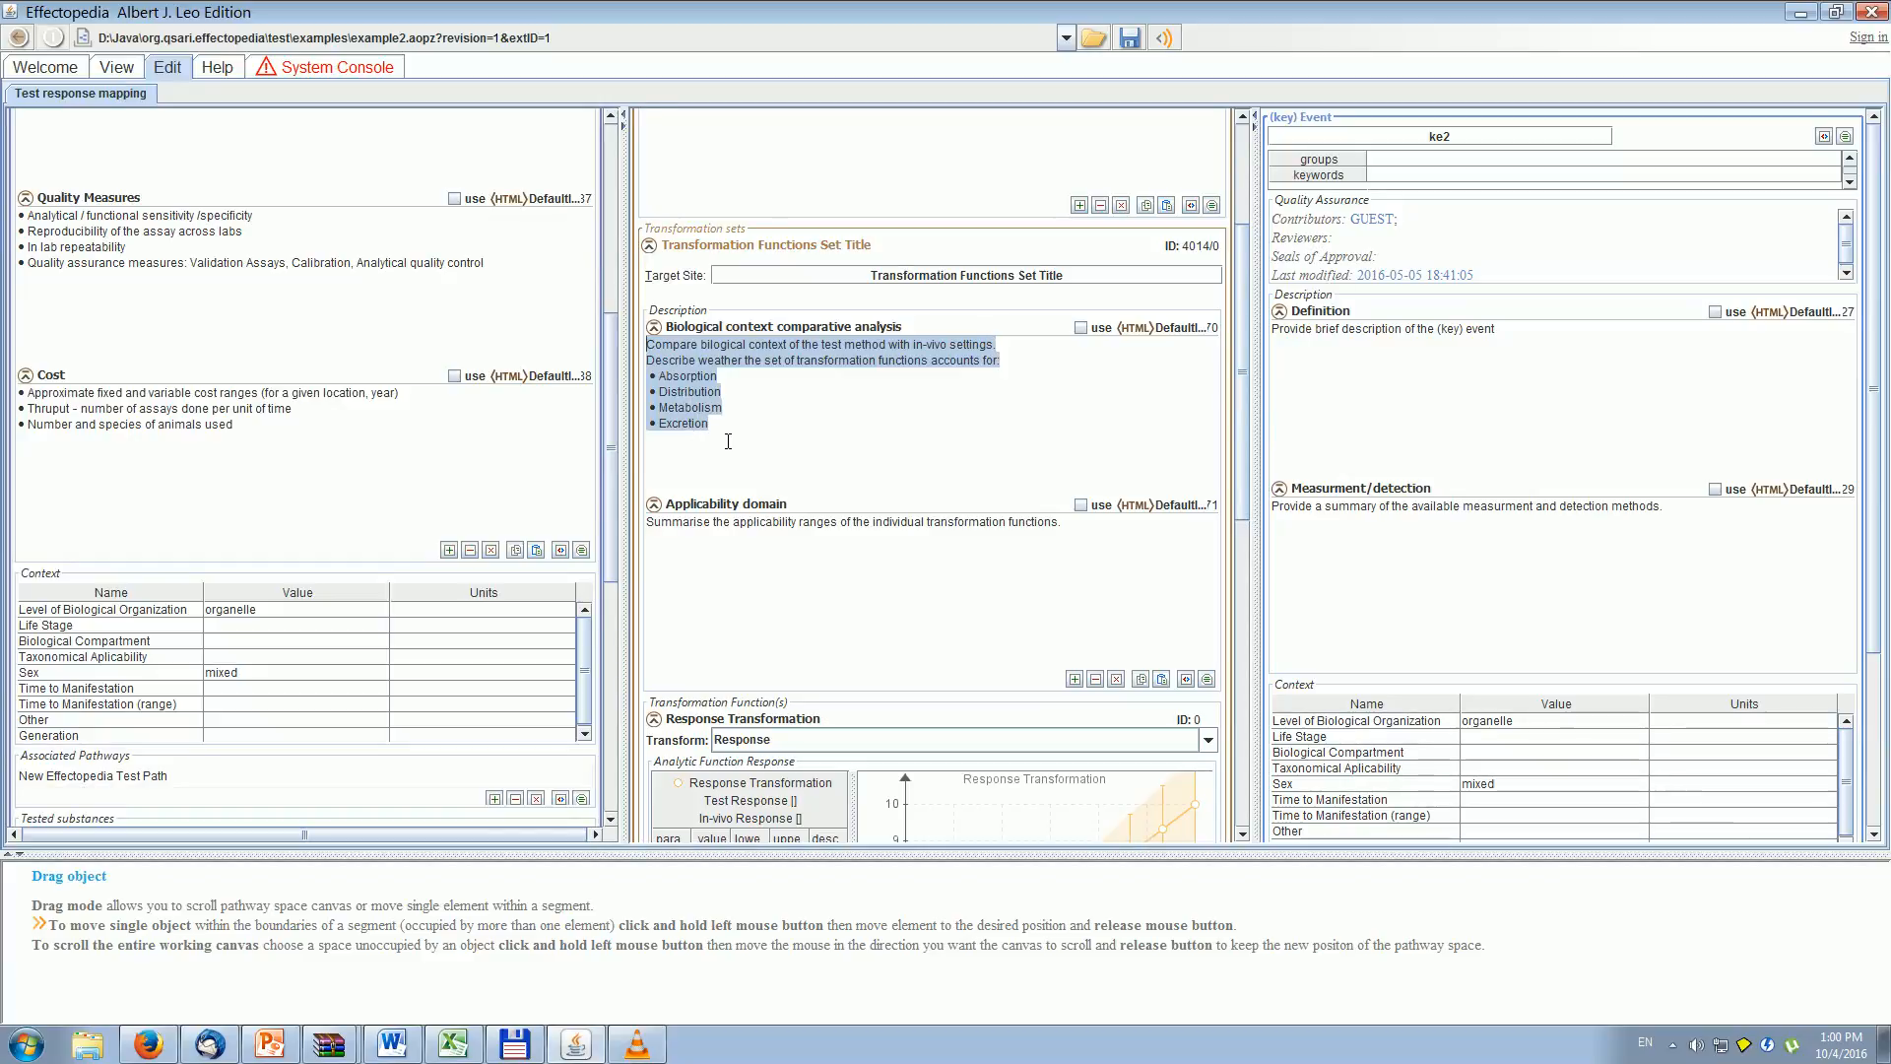
left_click(767, 570)
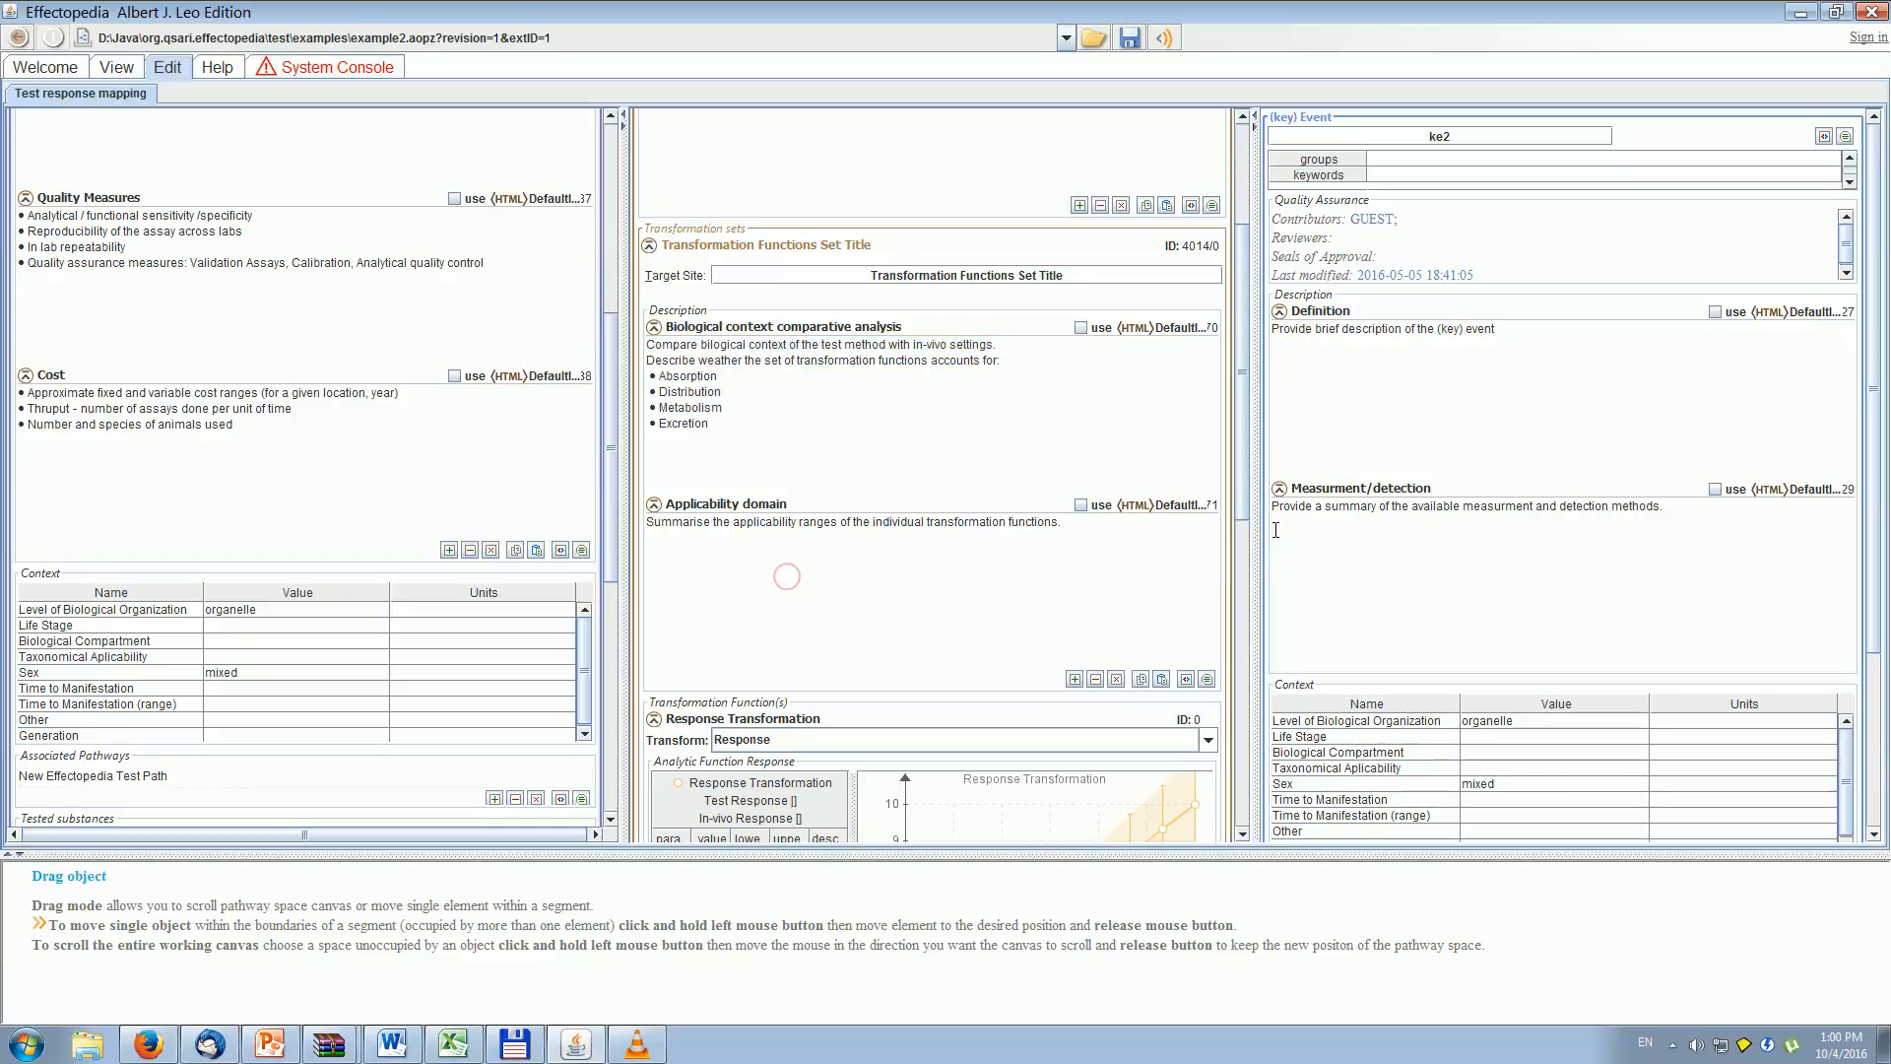
left_click_drag(1243, 497, 1267, 605)
left_click_drag(1243, 489, 1252, 582)
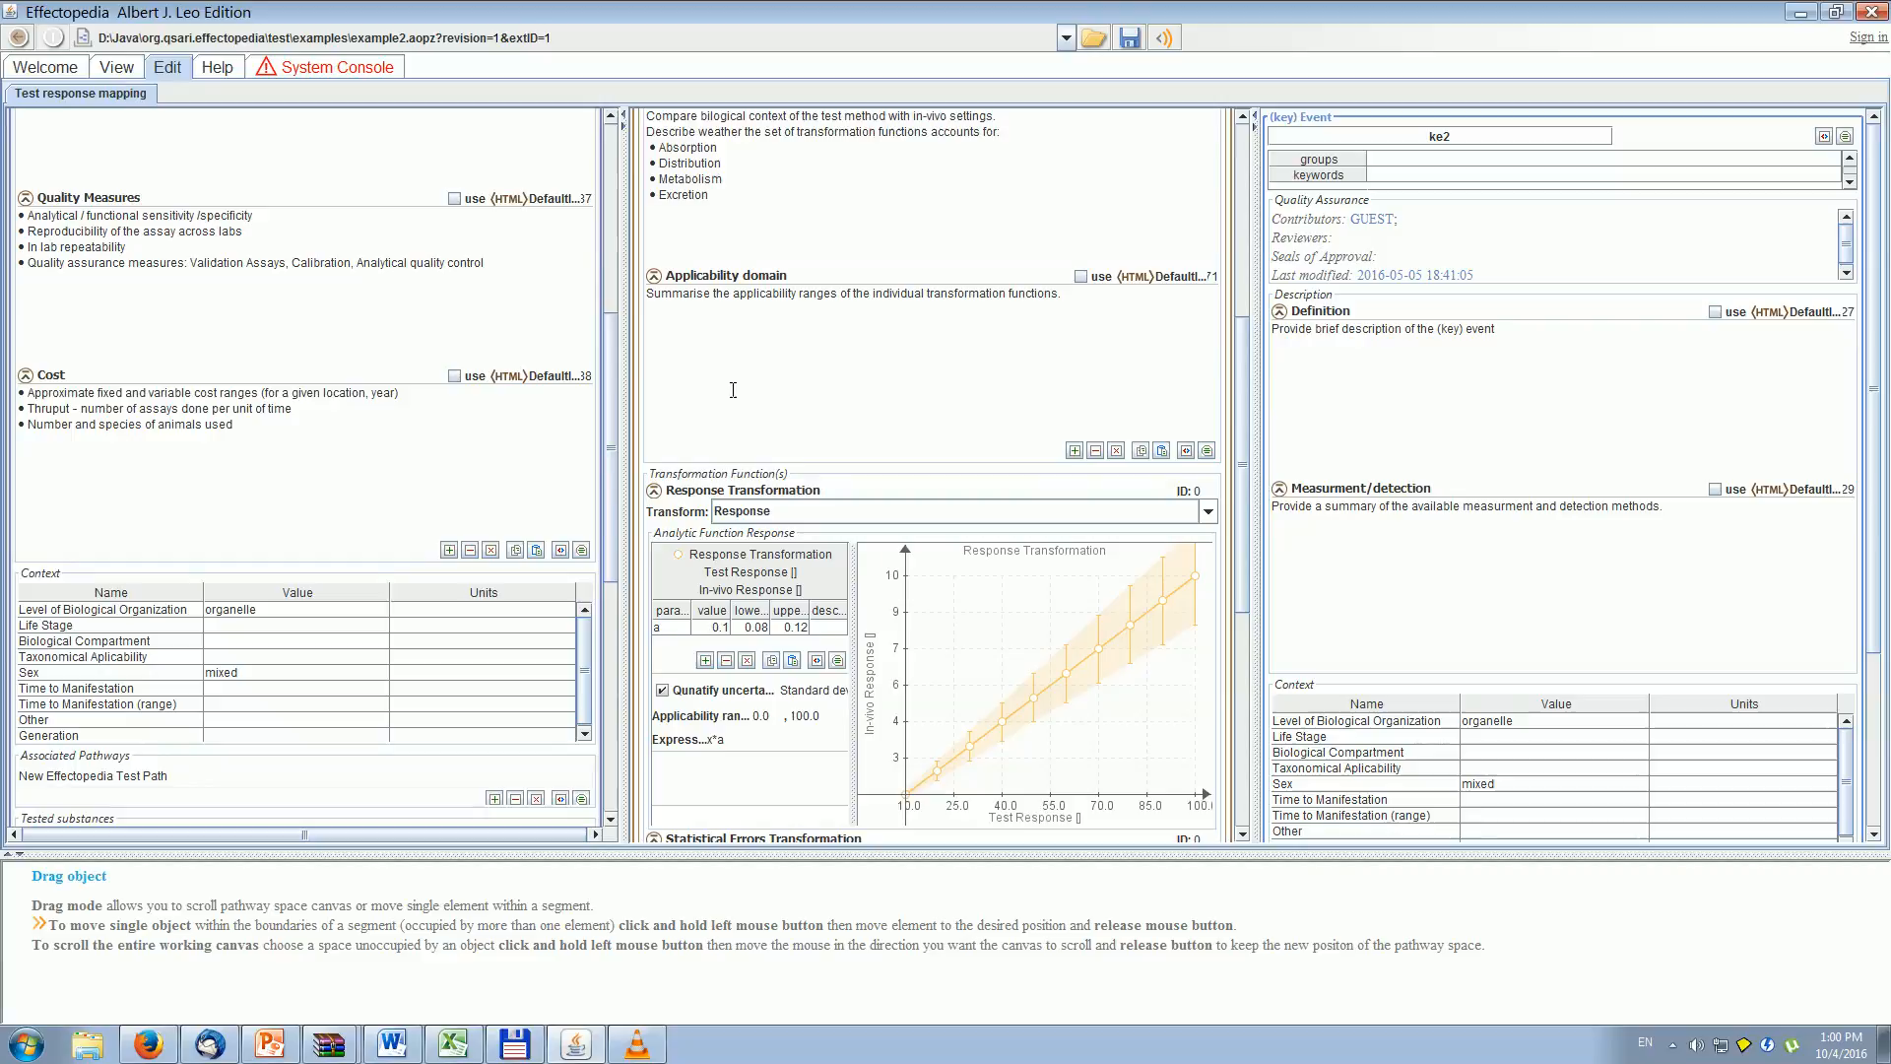
left_click(905, 376)
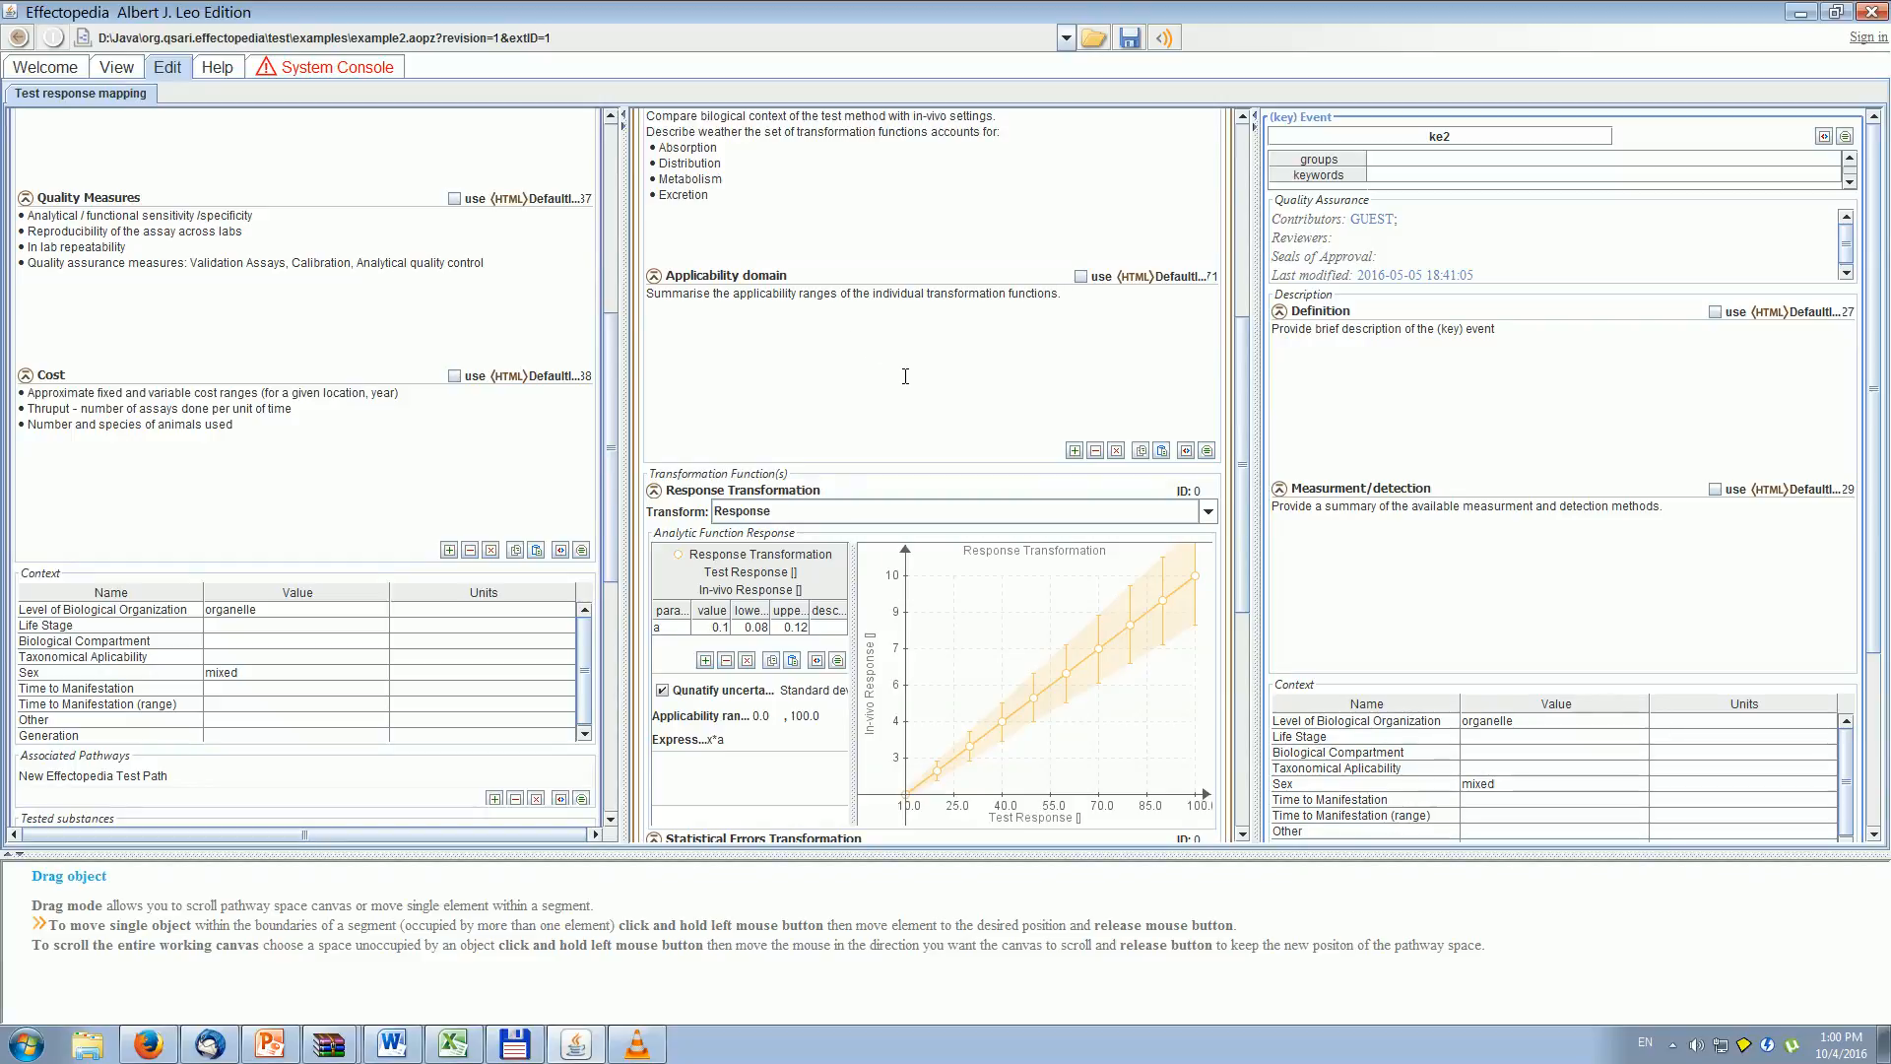